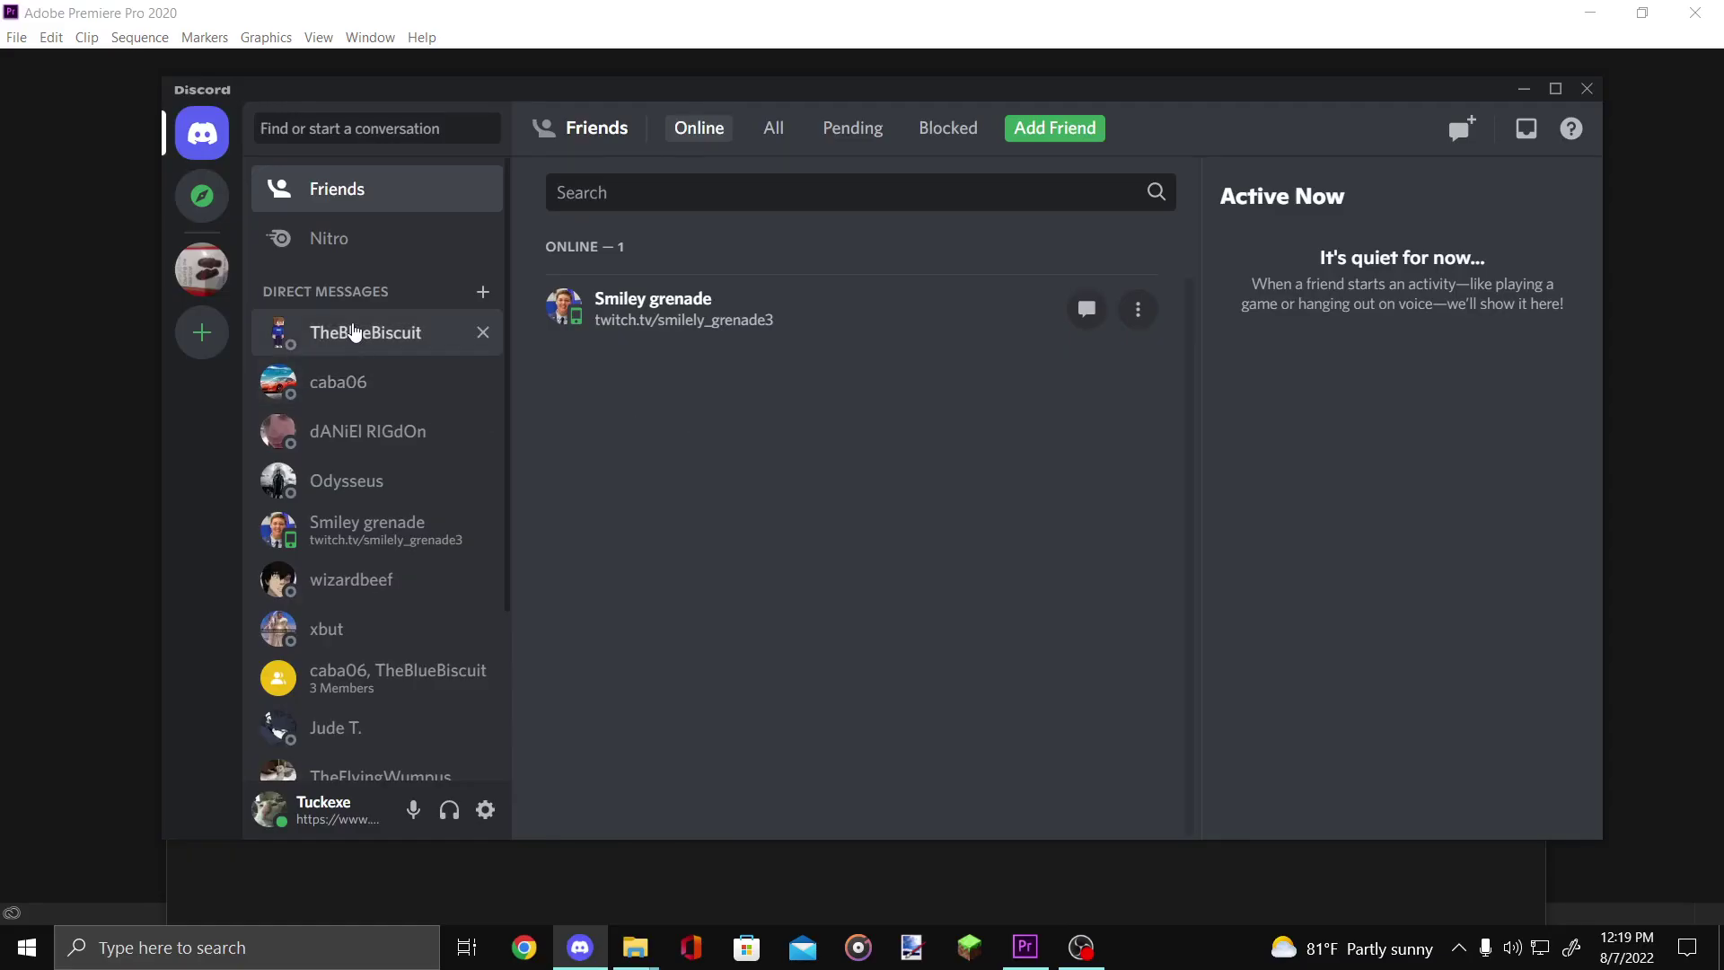
scroll(881, 616, "up", 10)
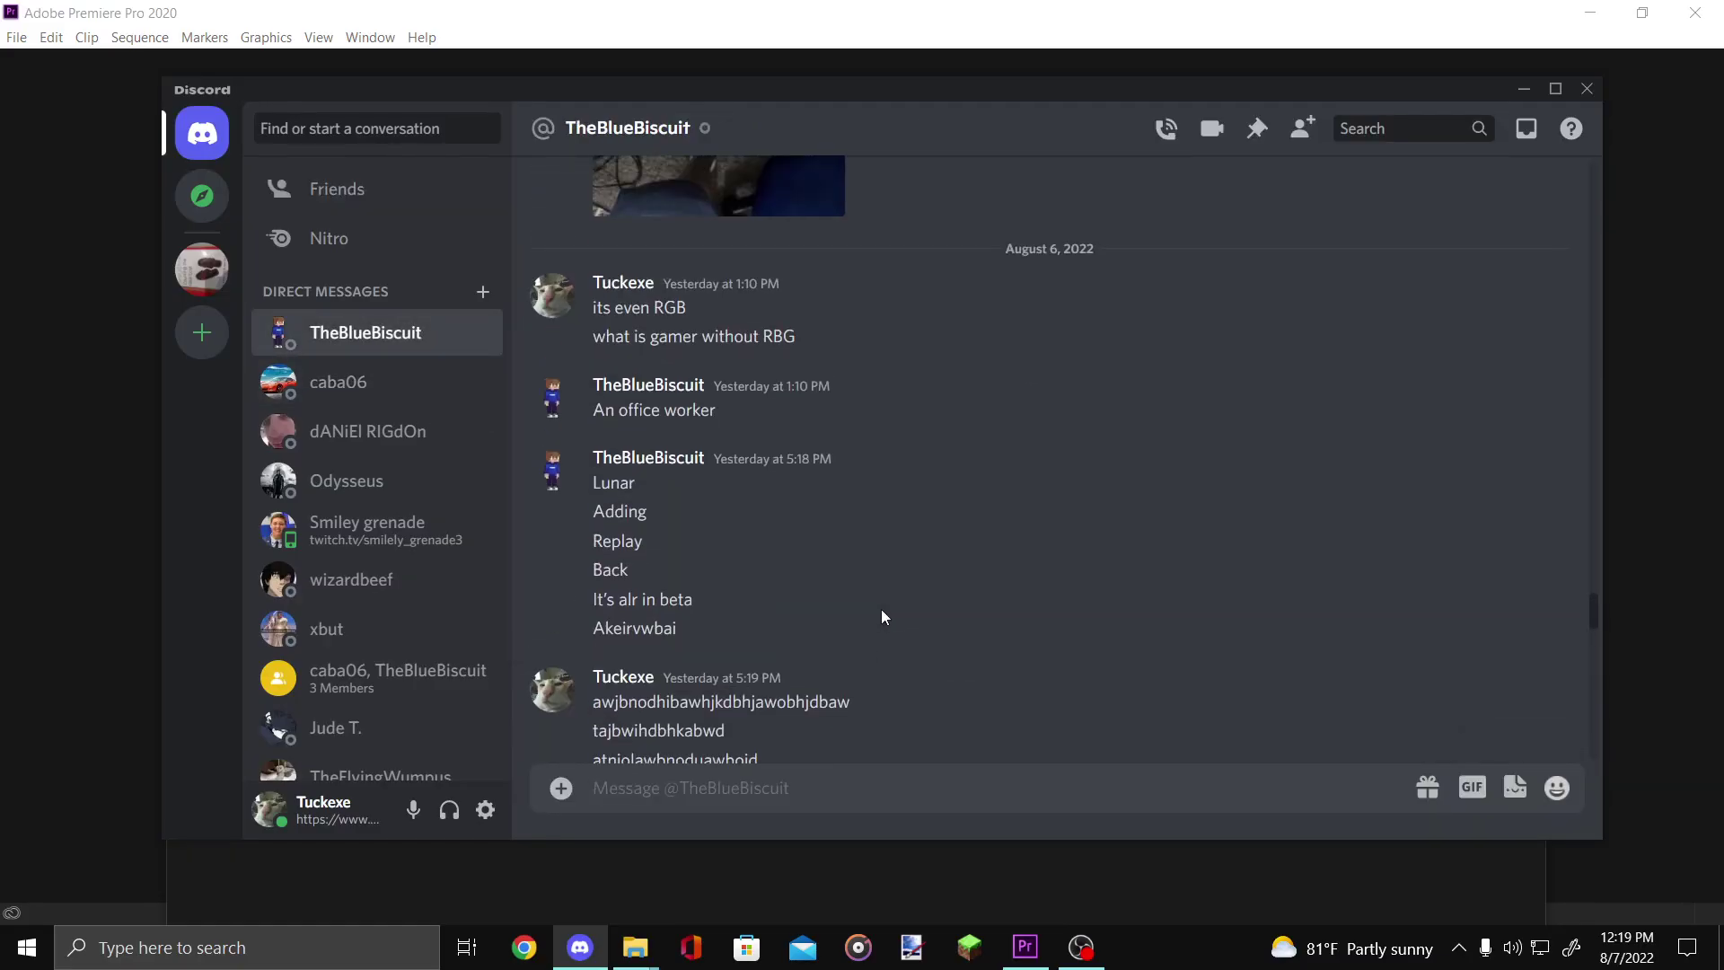
scroll(822, 831, "down", 3)
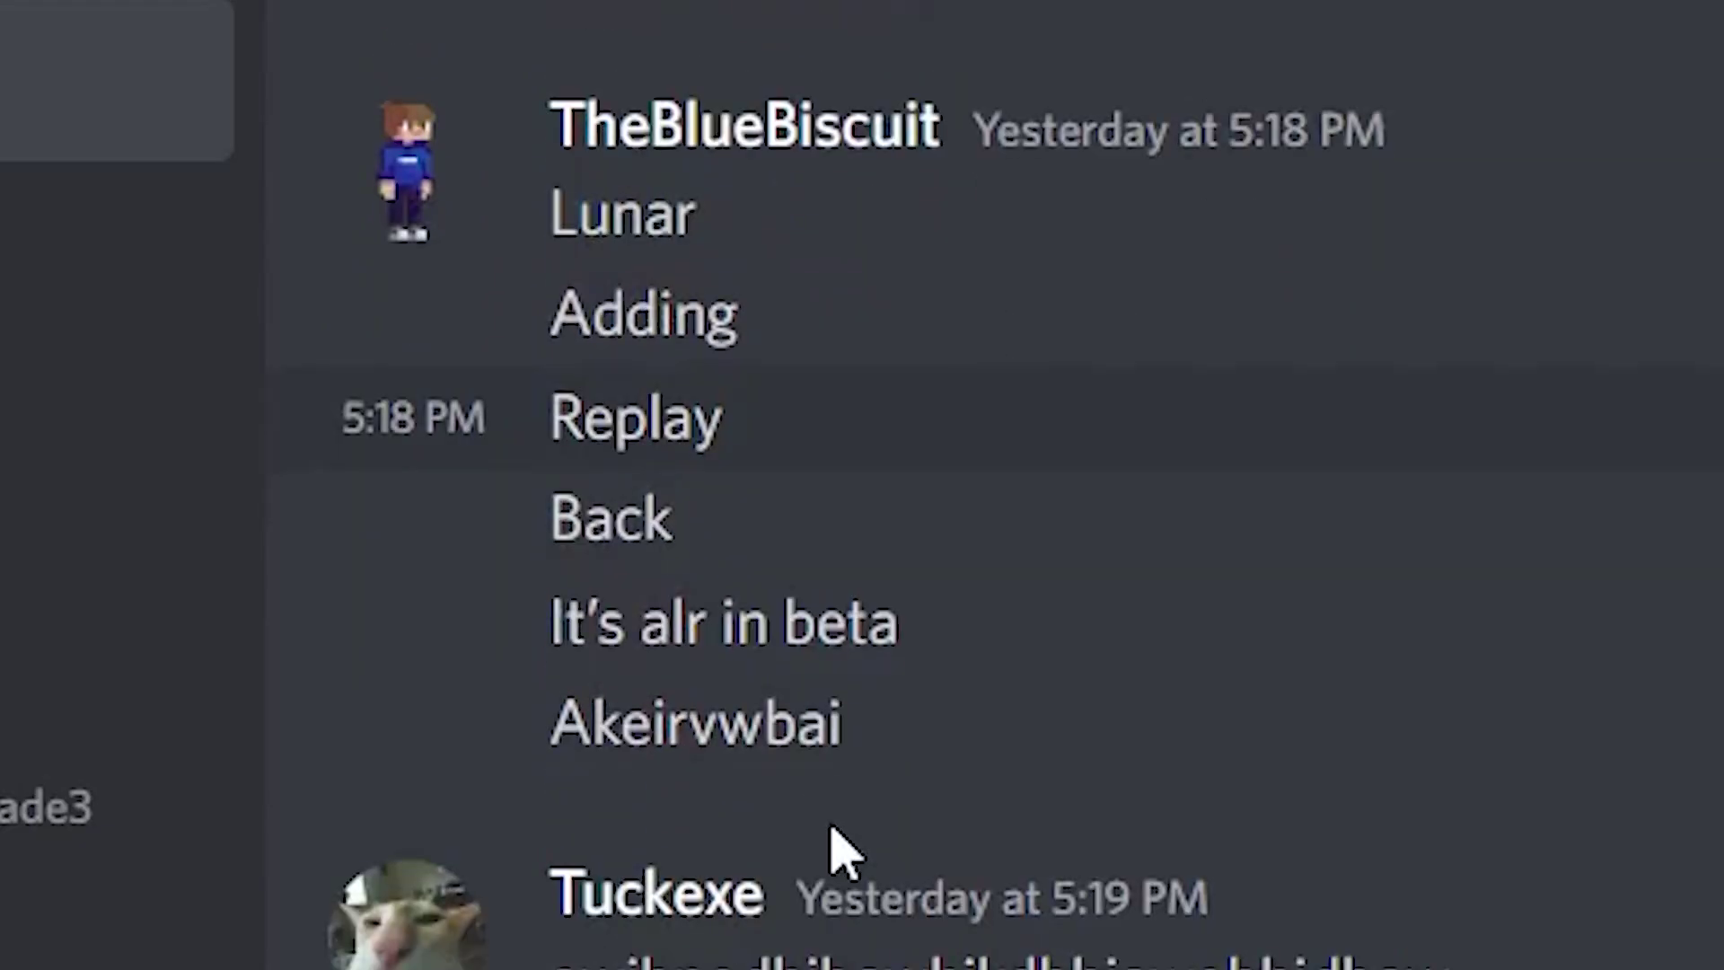
scroll(1116, 769, "down", 3)
scroll(1194, 821, "down", 3)
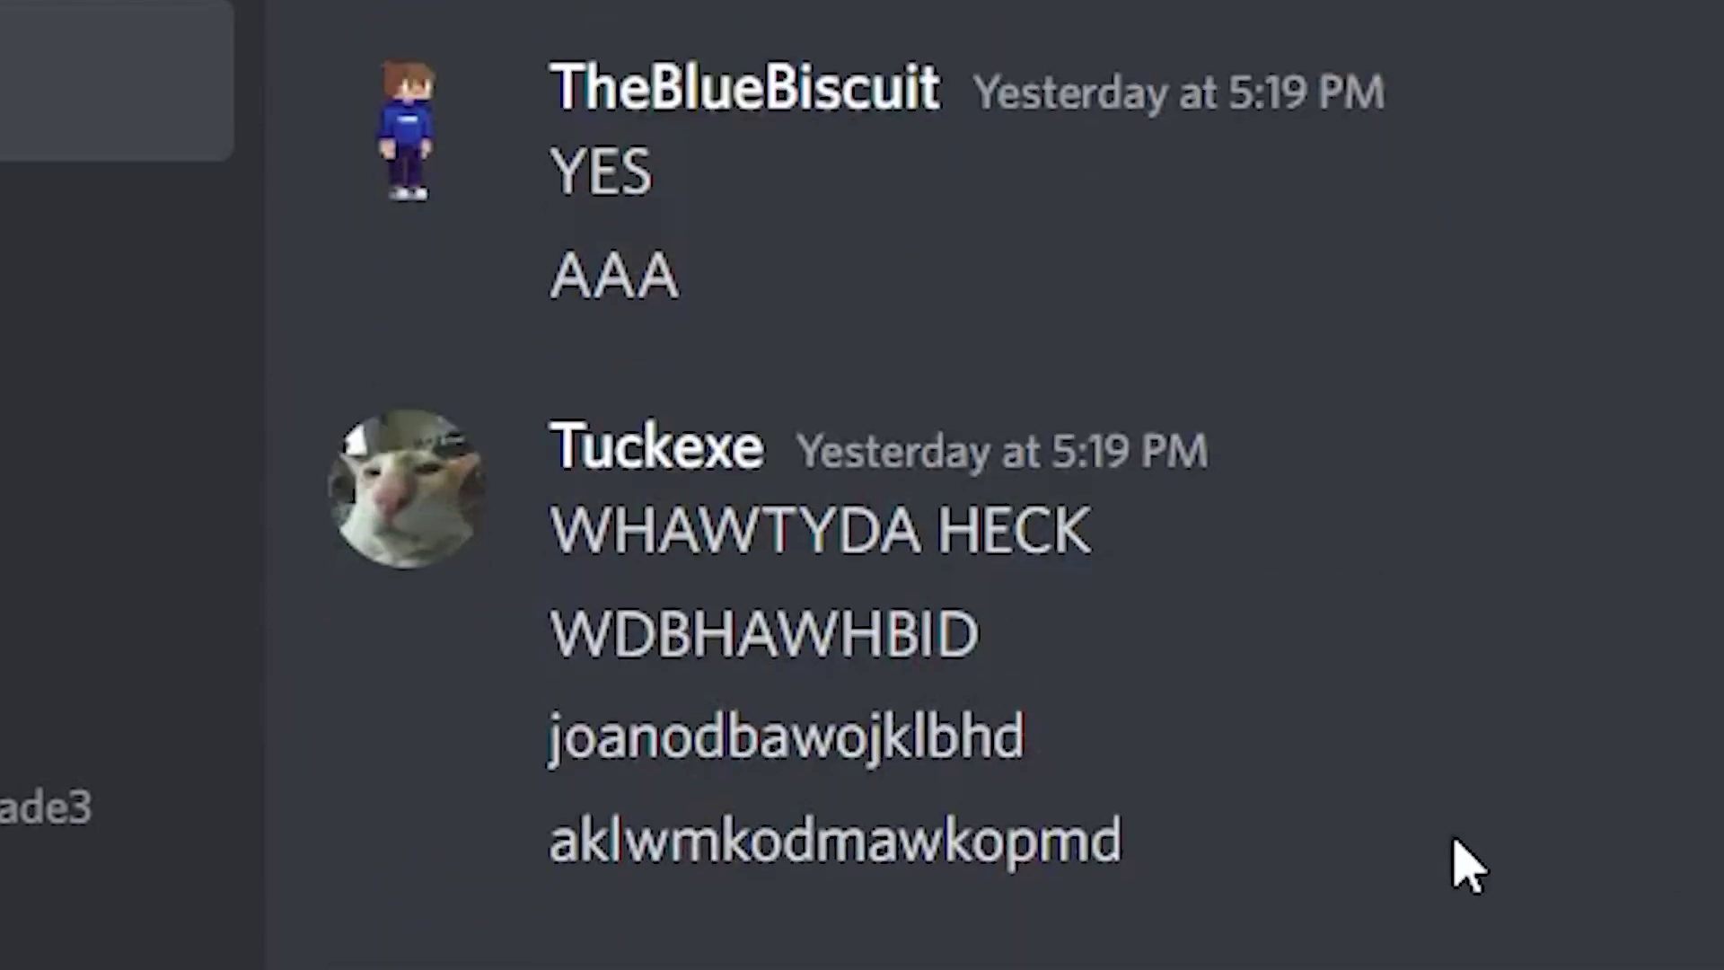
scroll(1385, 686, "down", 3)
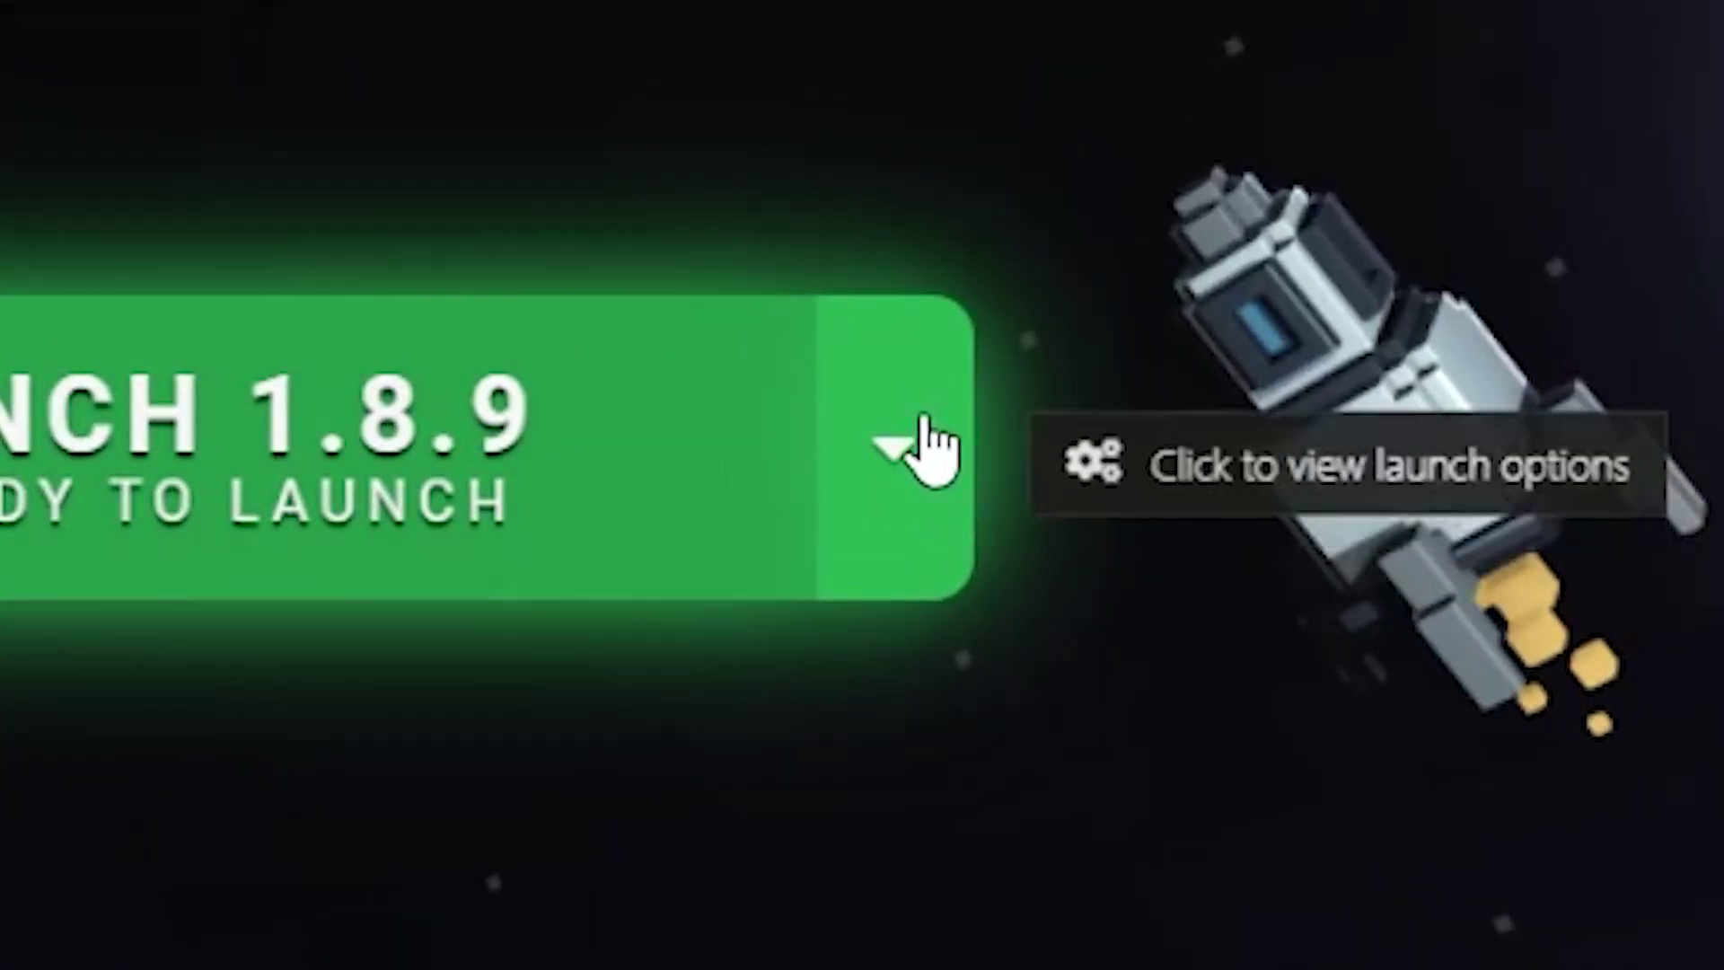
Step: Select the Lunar x Optifine module in the launch options and launch Minecraft 1.8.9 from Lunar Client
left_click(909, 463)
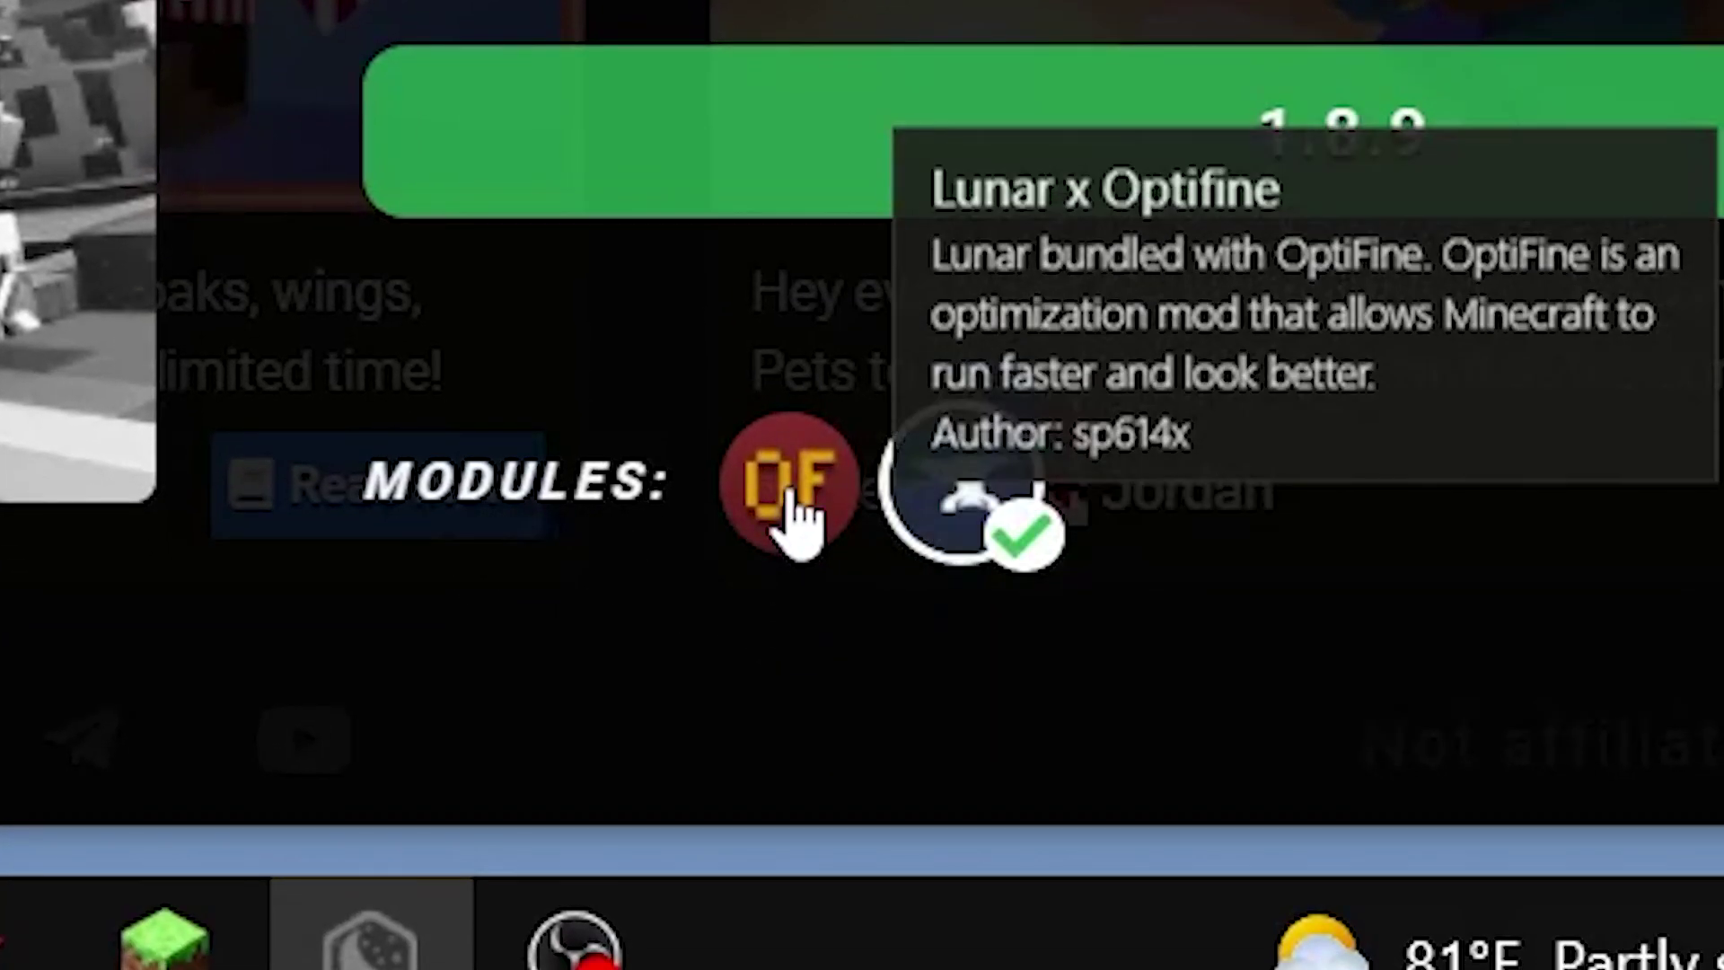
left_click(790, 503)
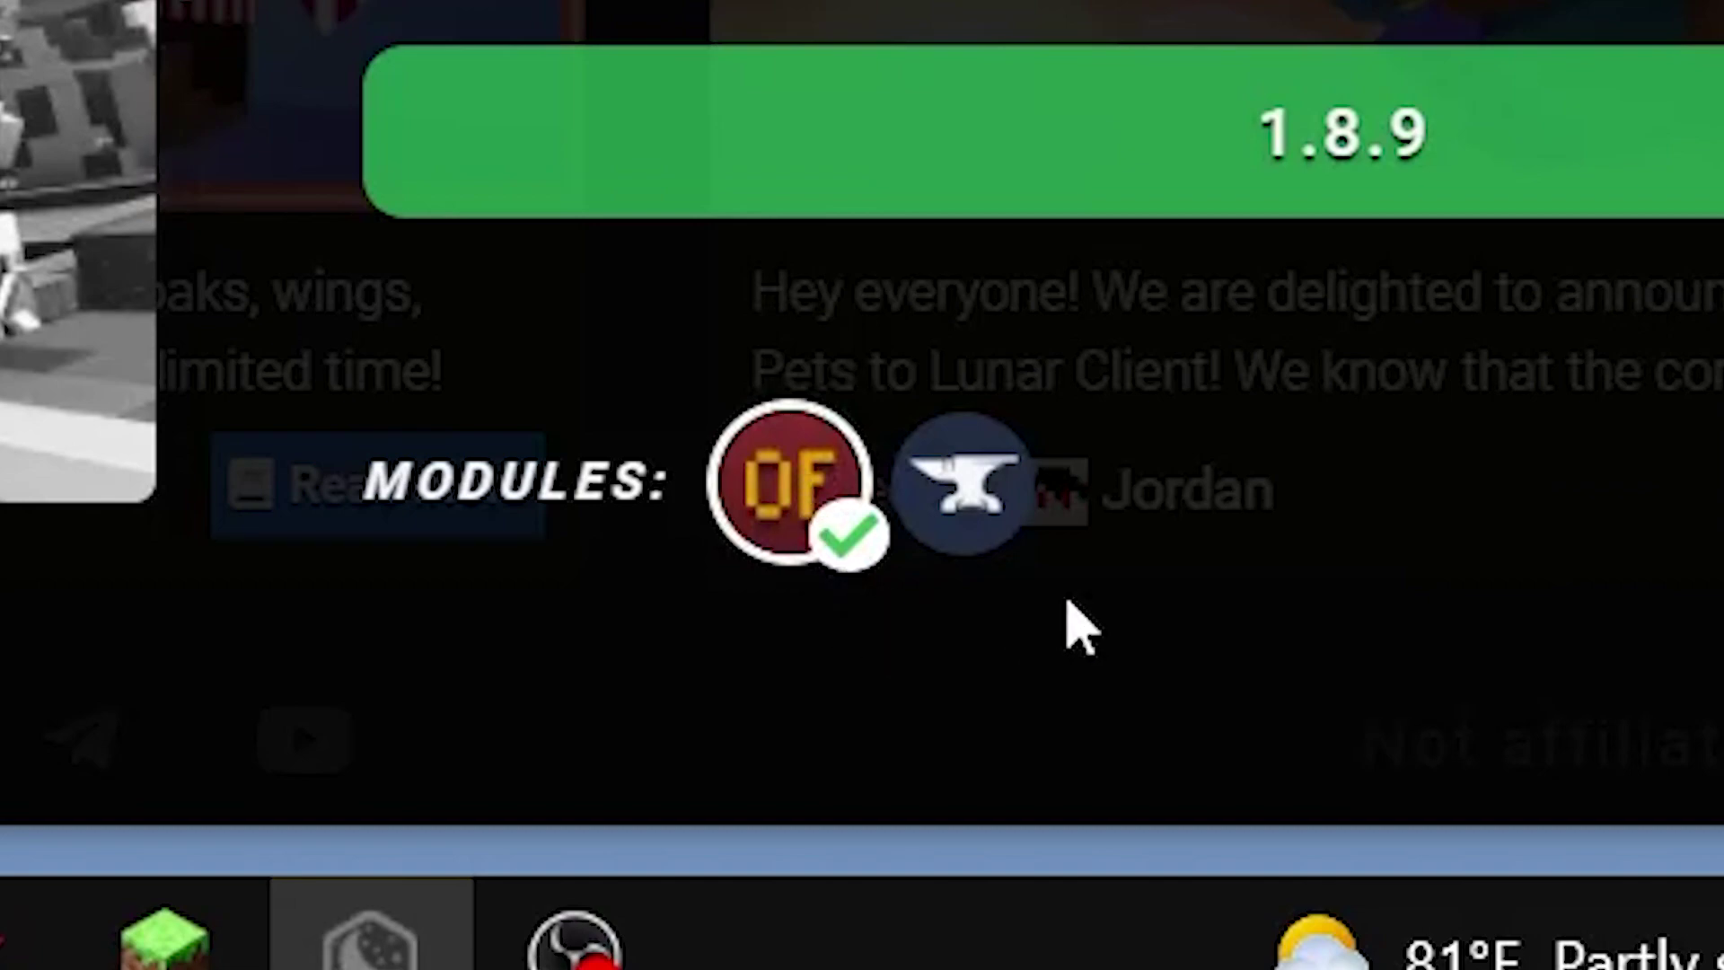
left_click(988, 516)
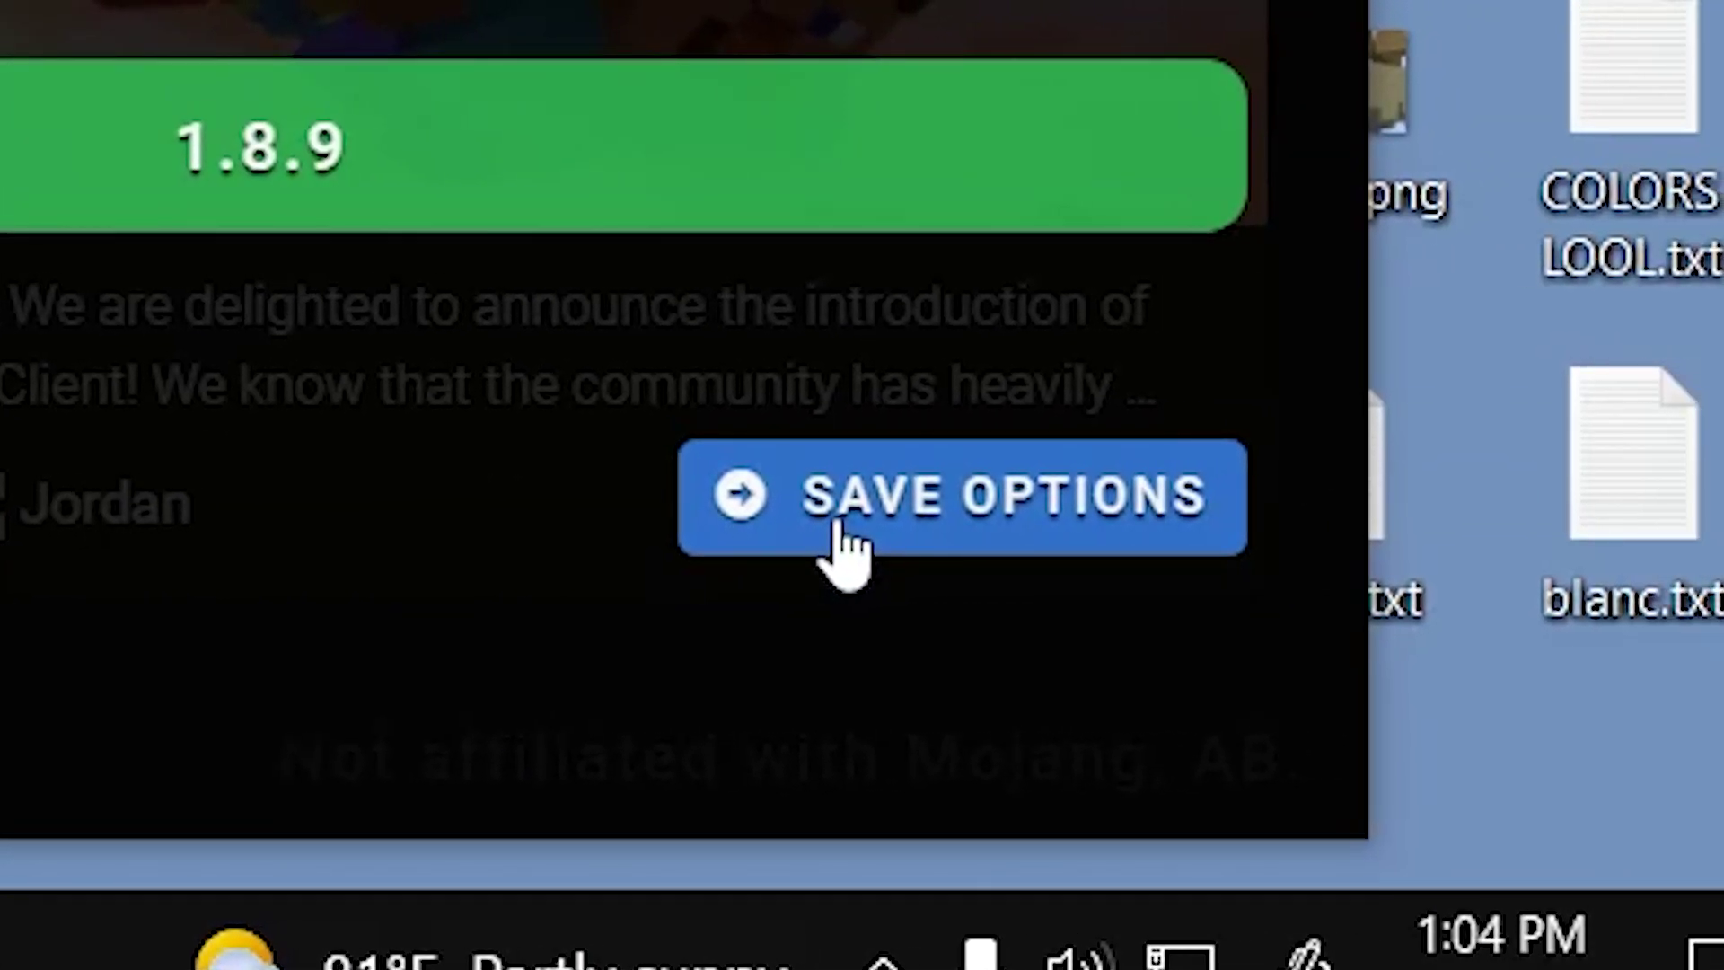
left_click(833, 531)
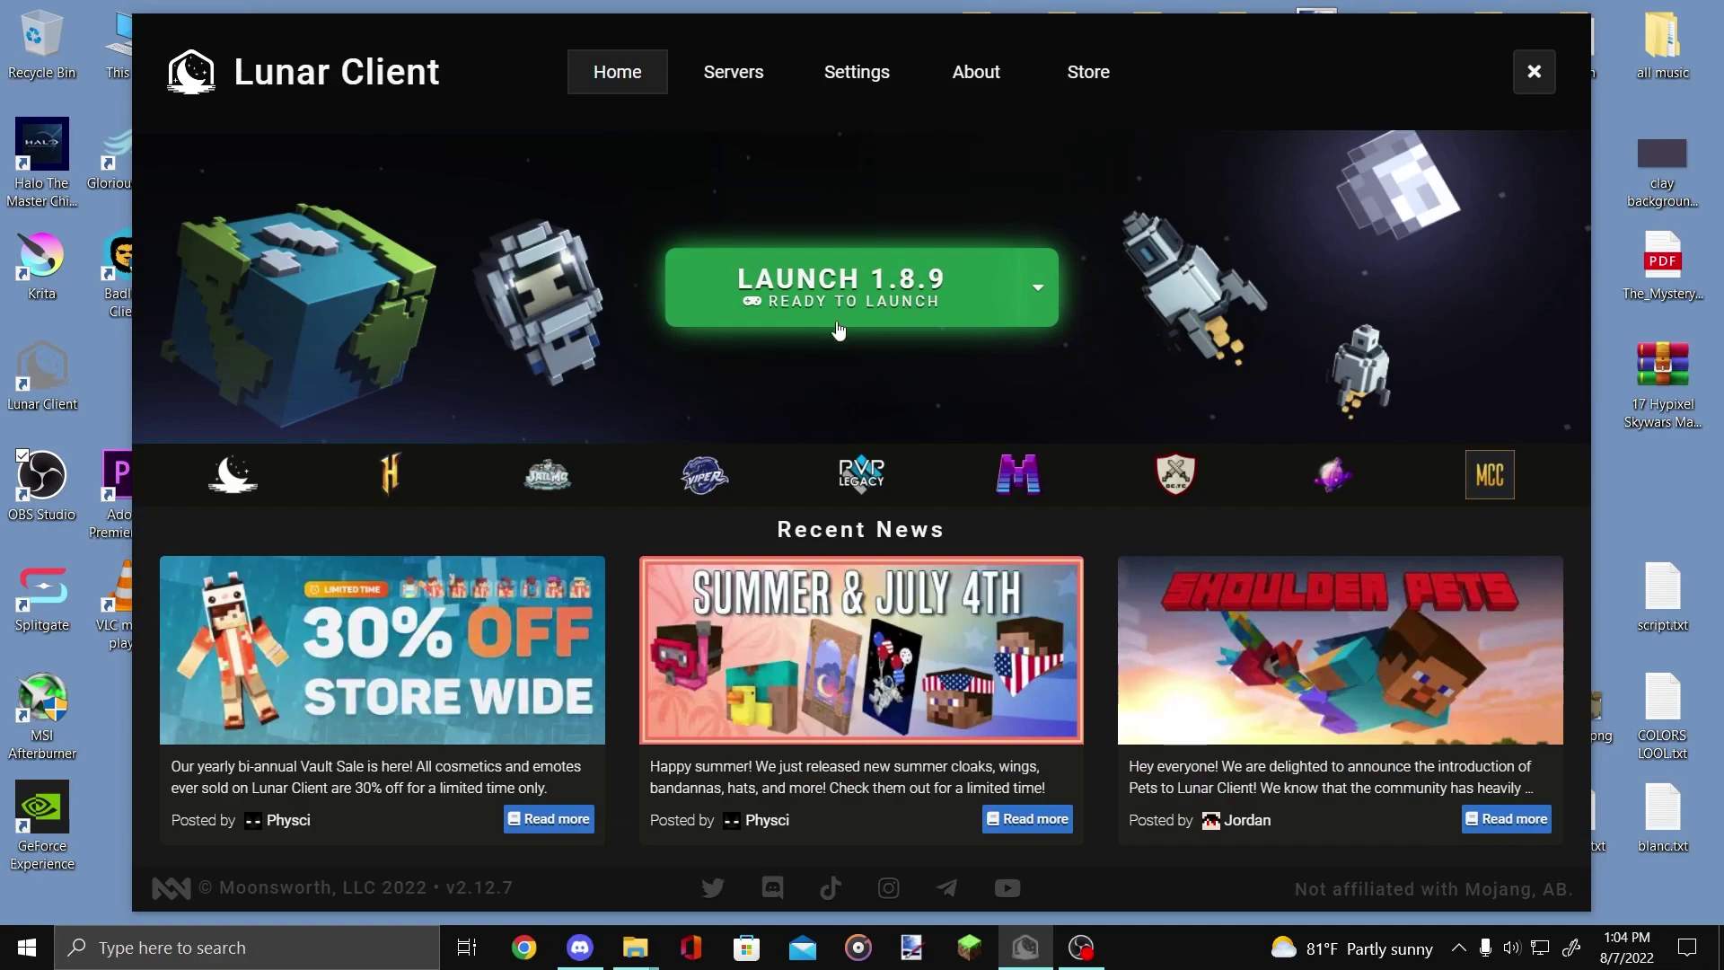
left_click(835, 314)
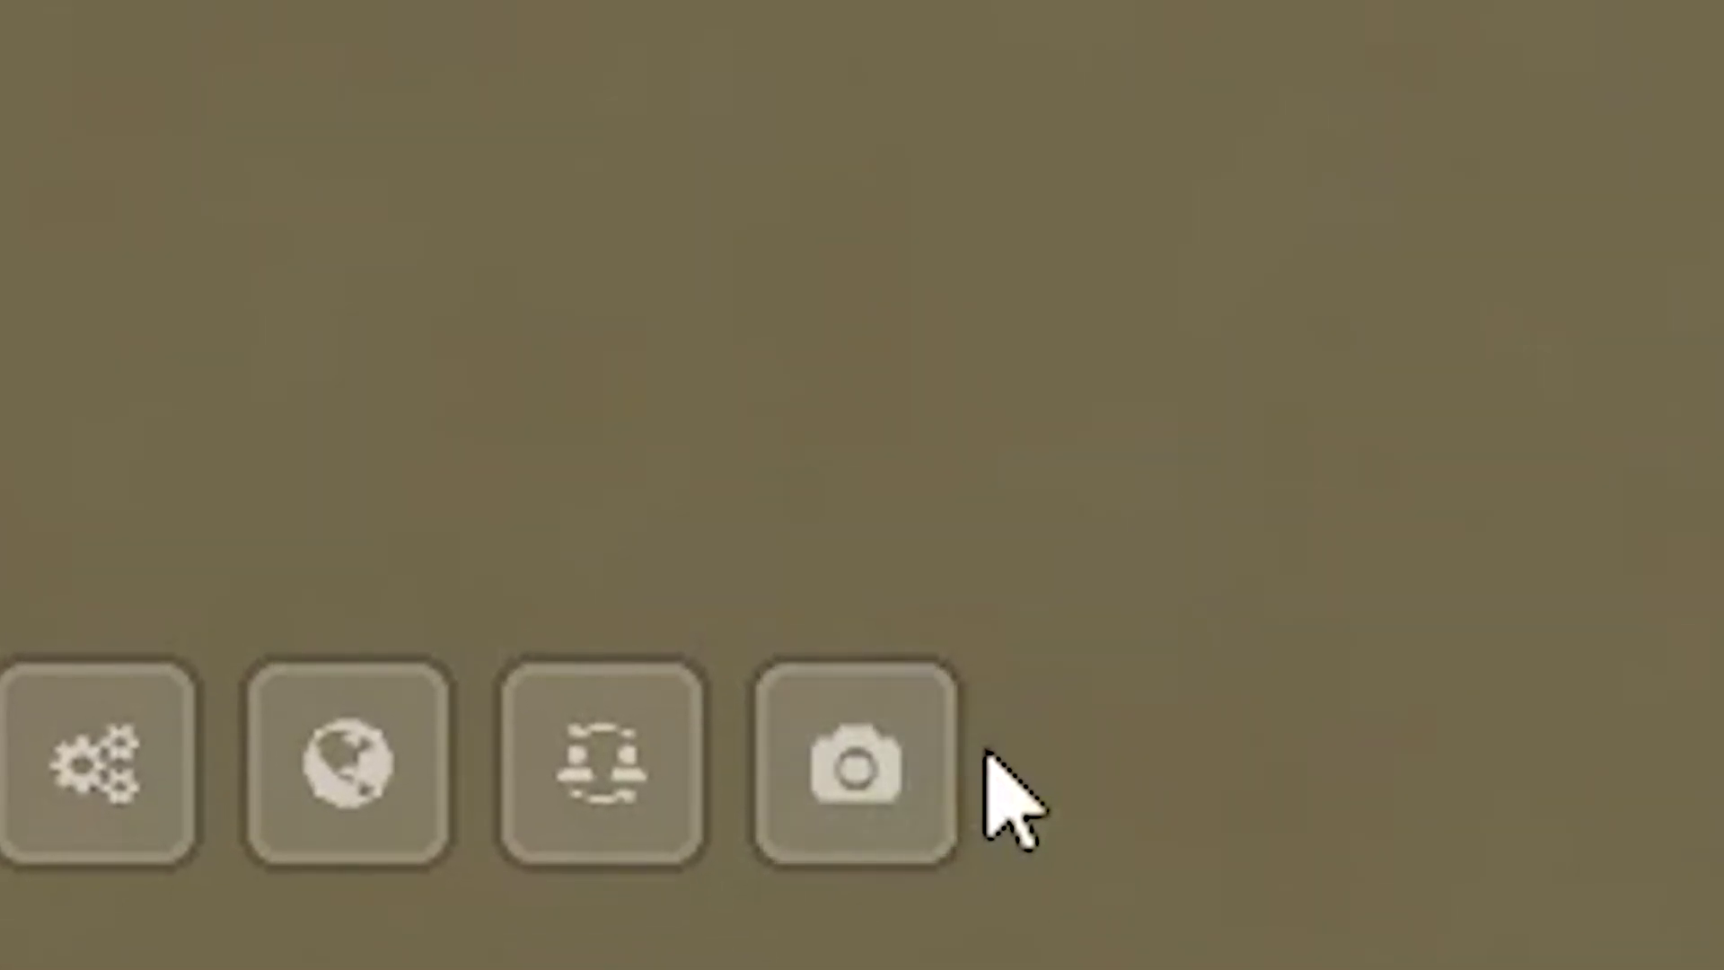
Step: Open the Replay Viewer, browse the saved Hypixel recordings, and return to the main menu
left_click(912, 808)
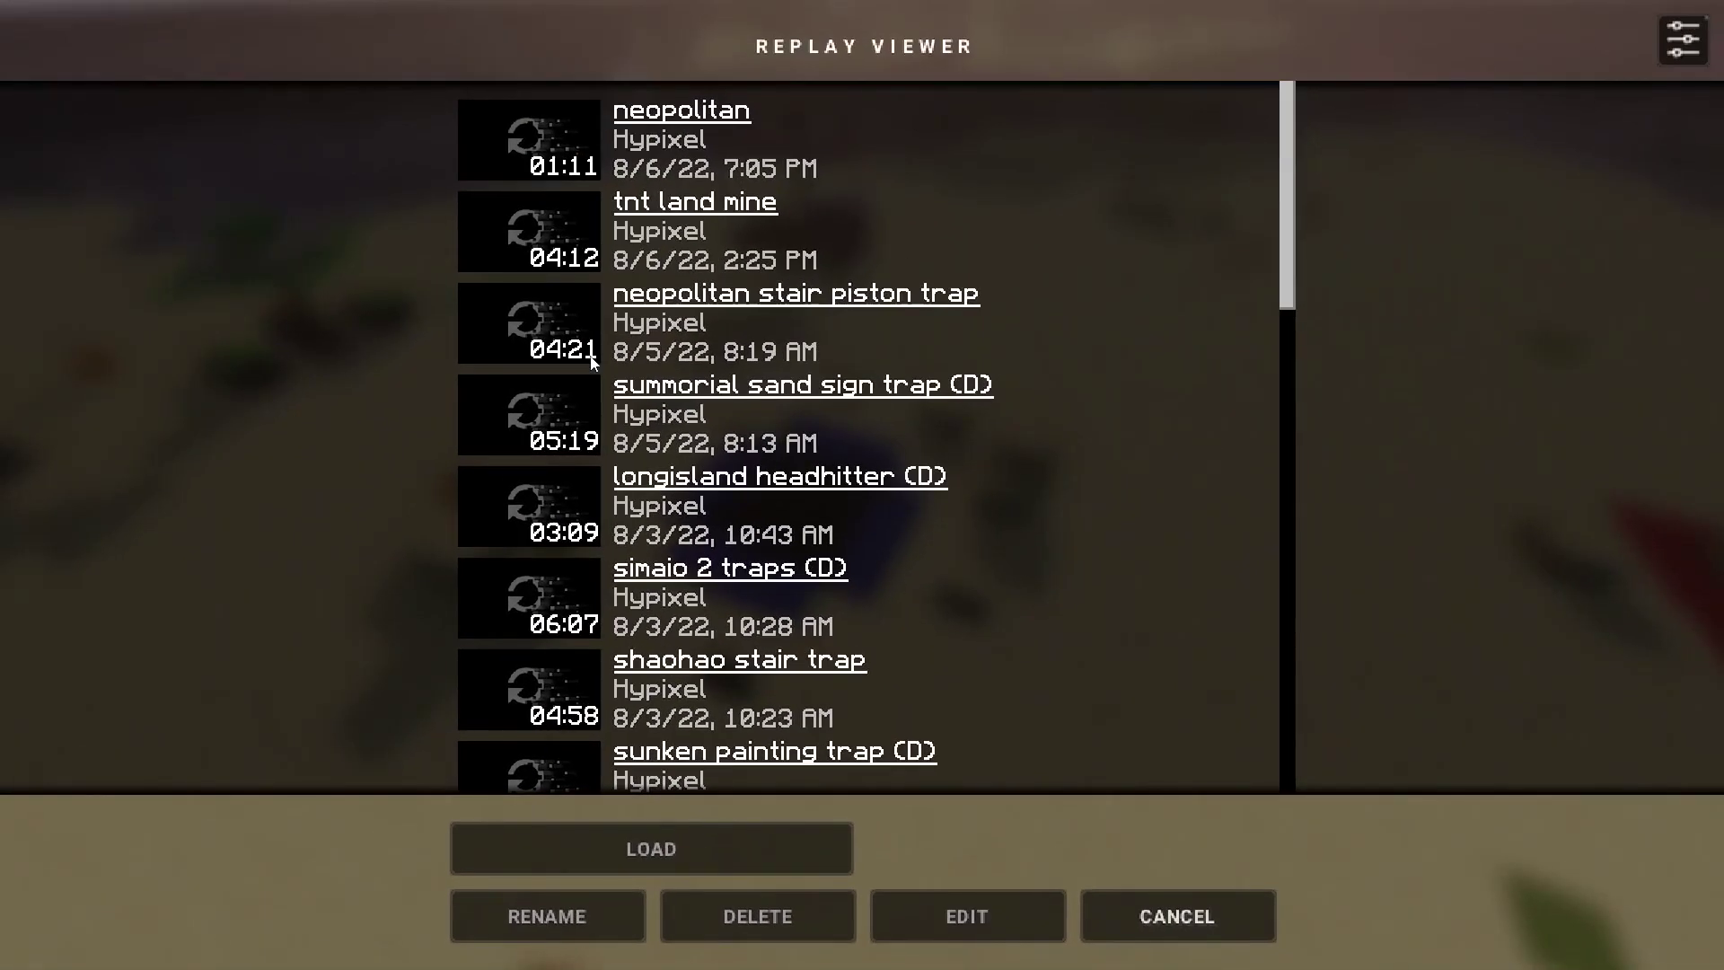
scroll(790, 315, "down", 6)
scroll(788, 360, "up", 6)
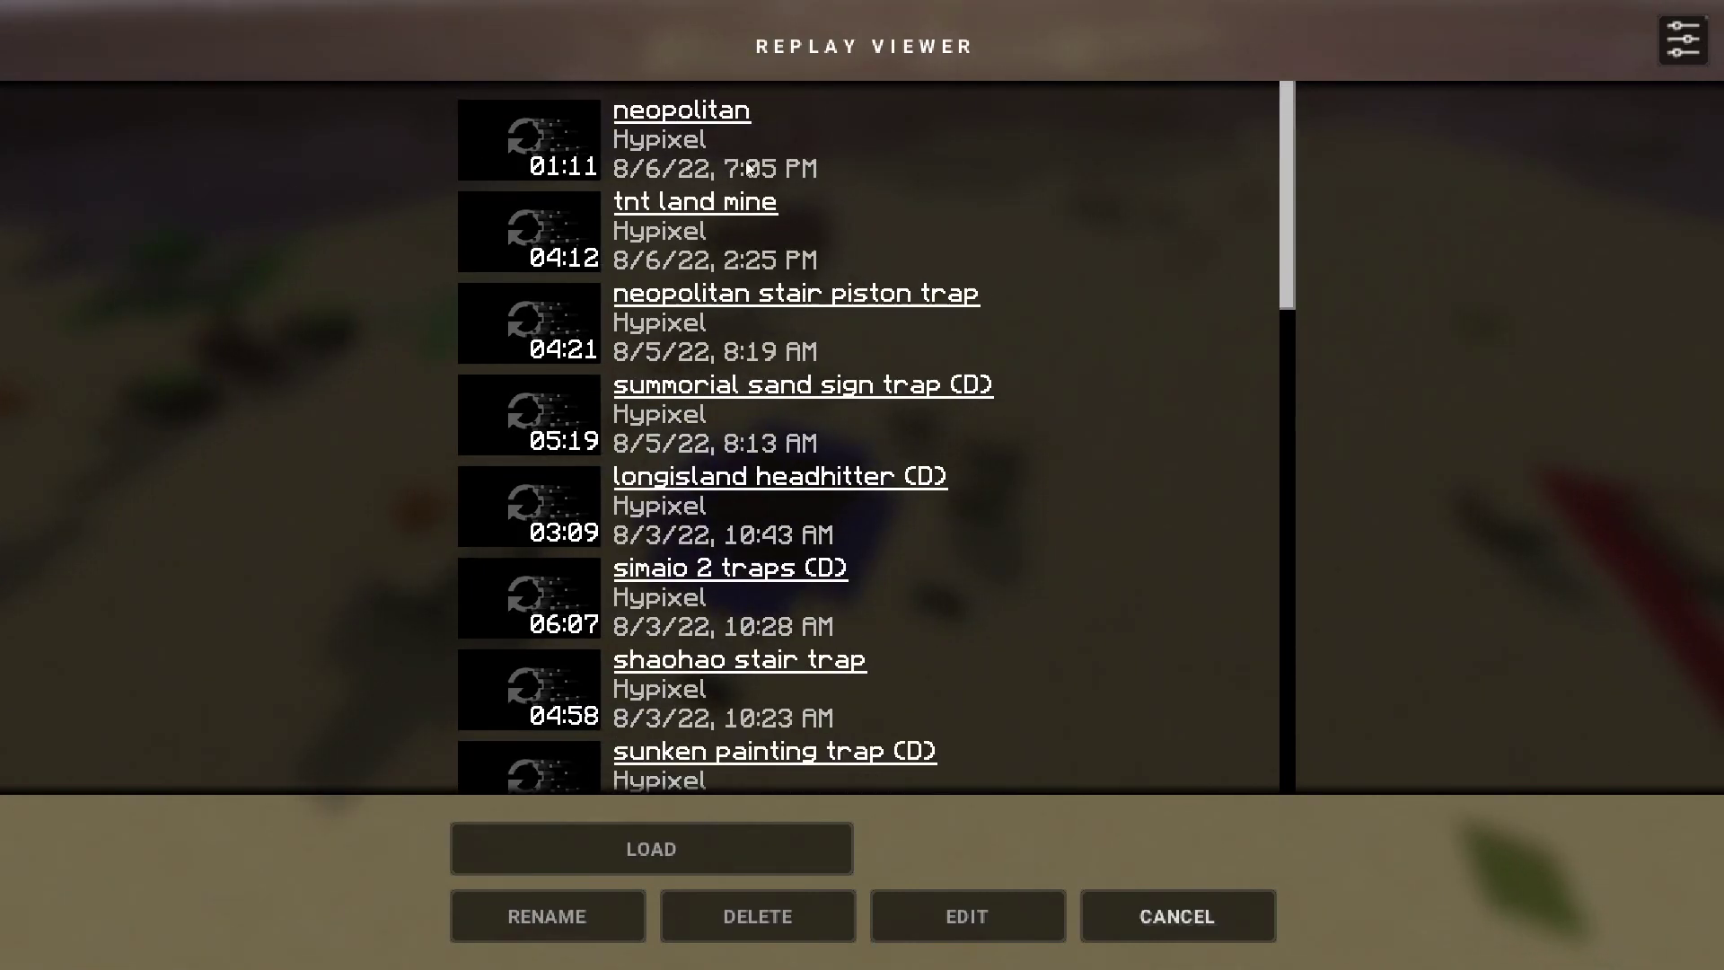
key("Escape")
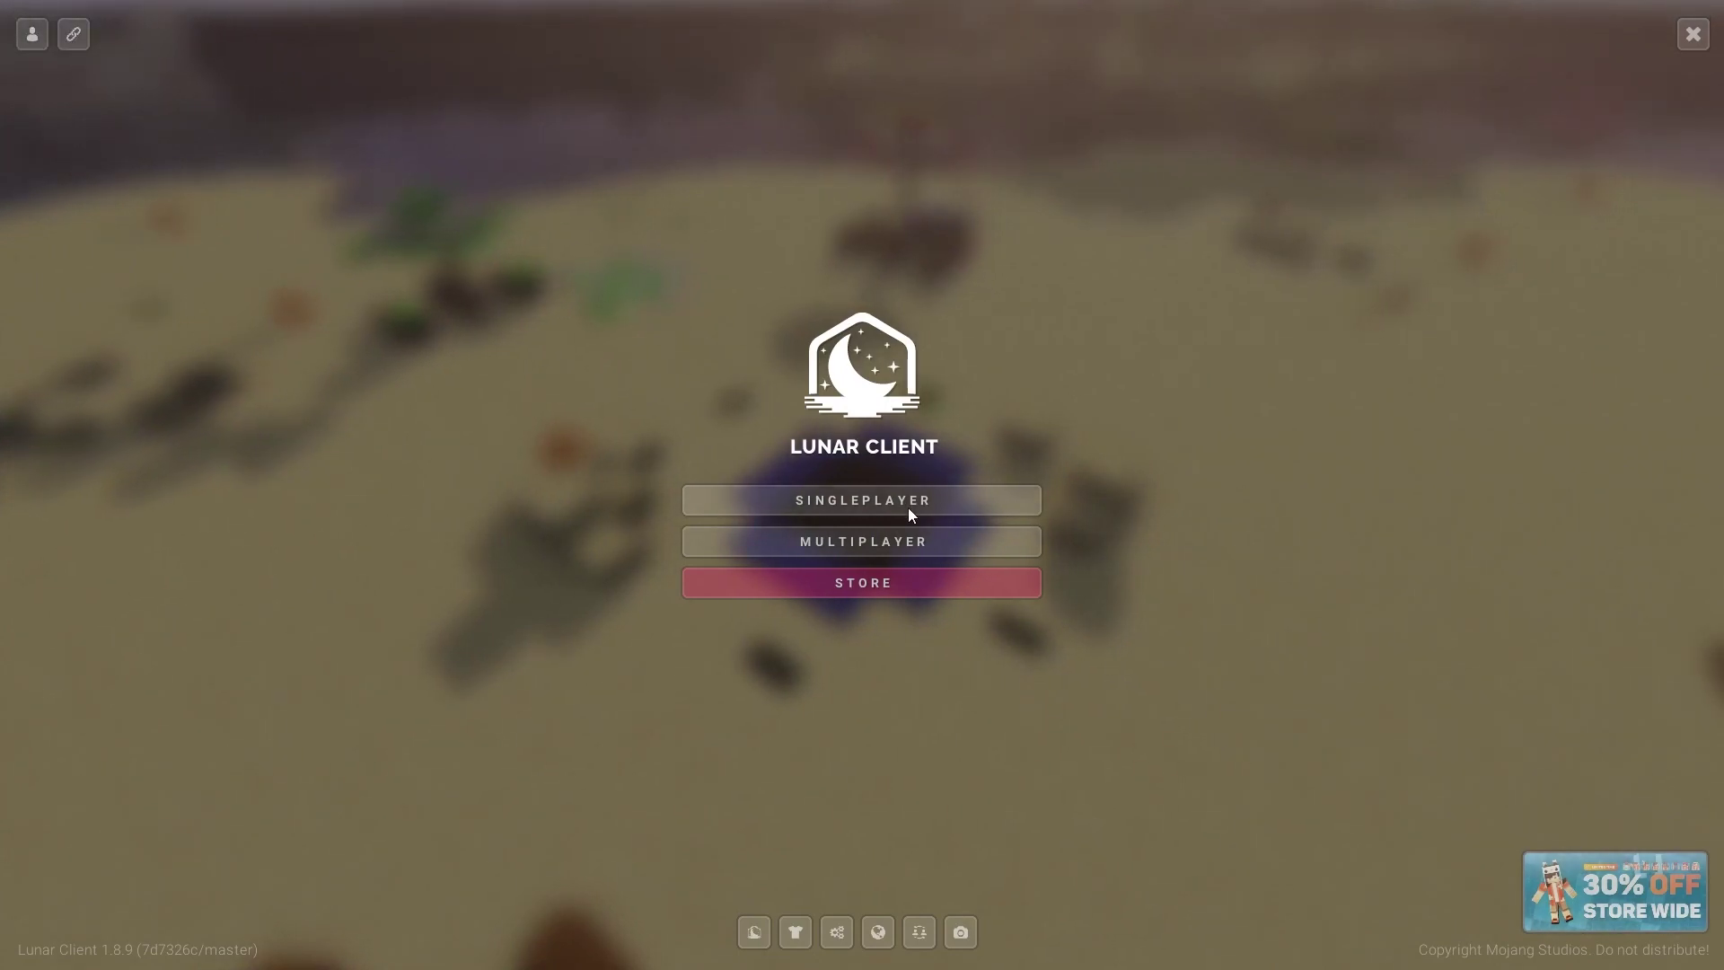
Step: Open the multiplayer server list and join the Hypixel server
left_click(911, 542)
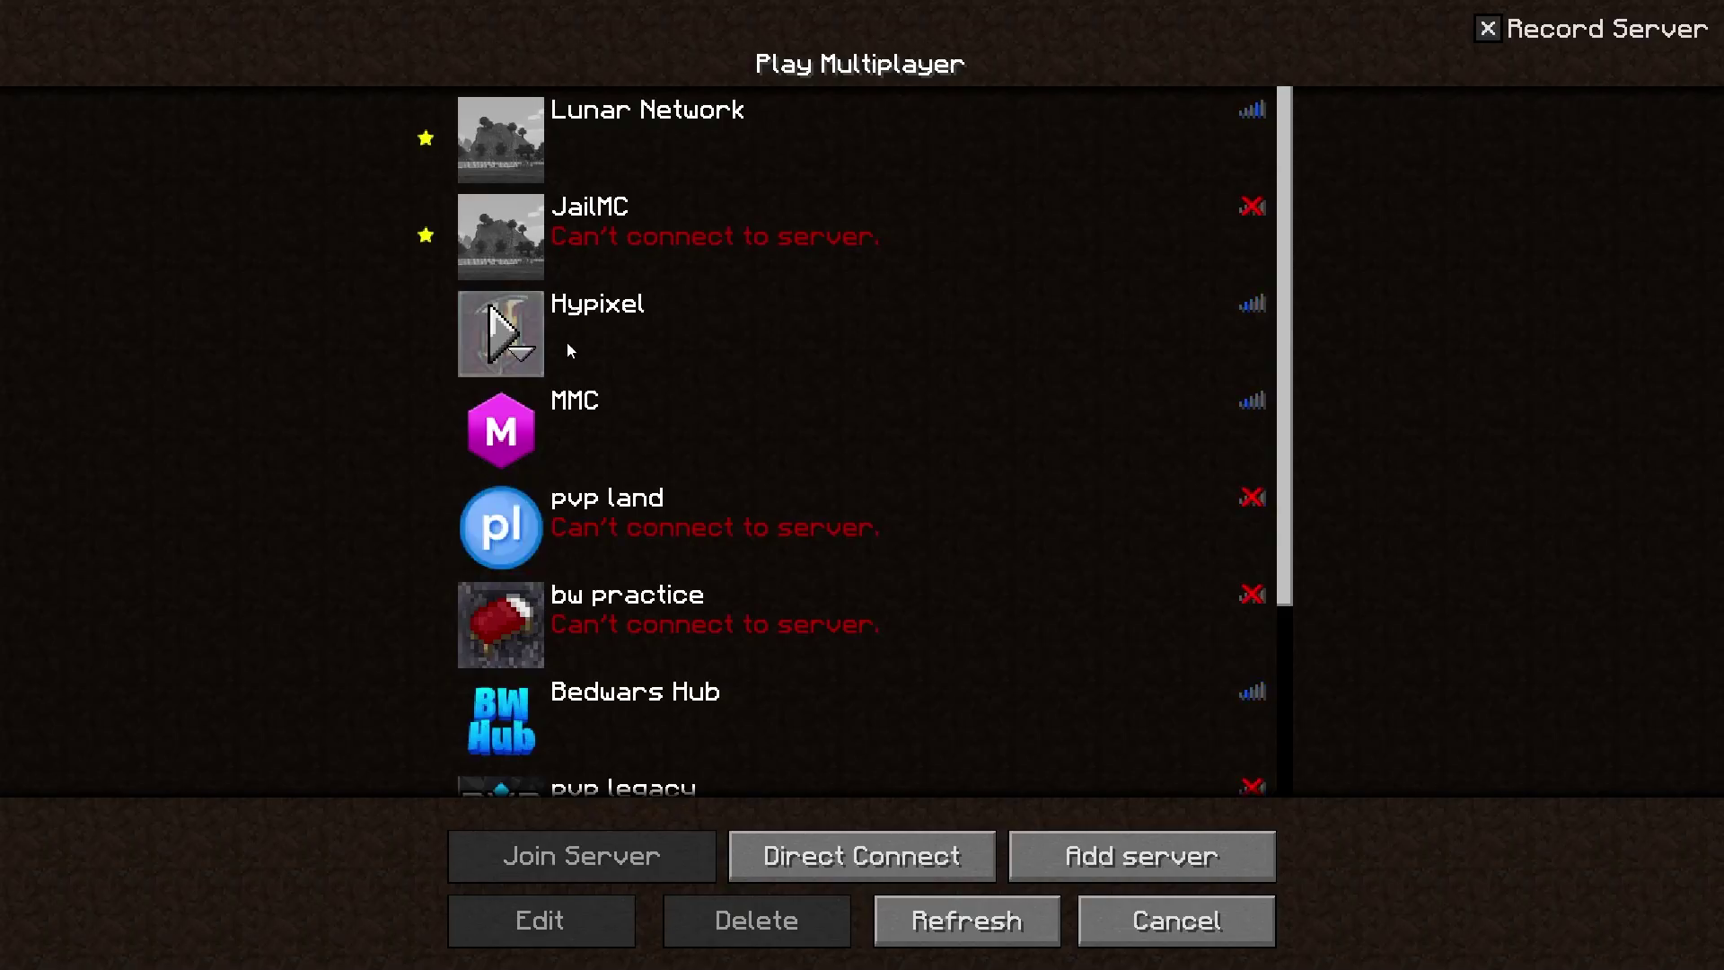
left_click(541, 327)
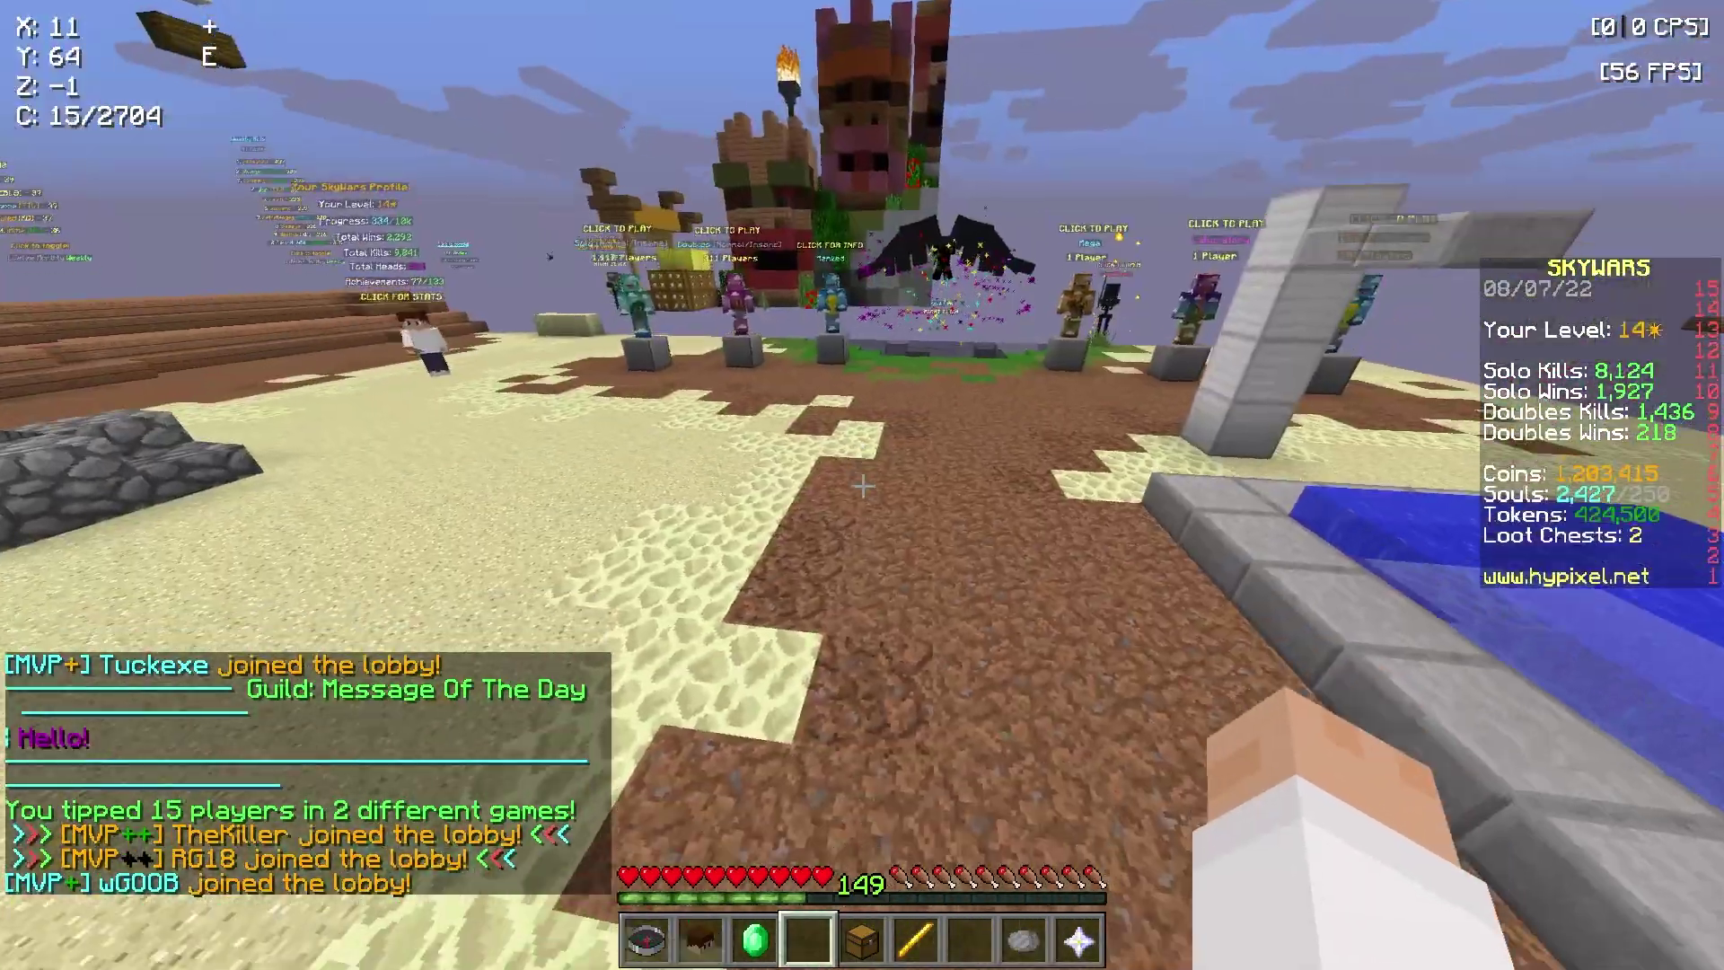
Step: Open the ReplayMod options in the Lunar mods, review the recording settings and keys, and return to the game
key("Shift_R")
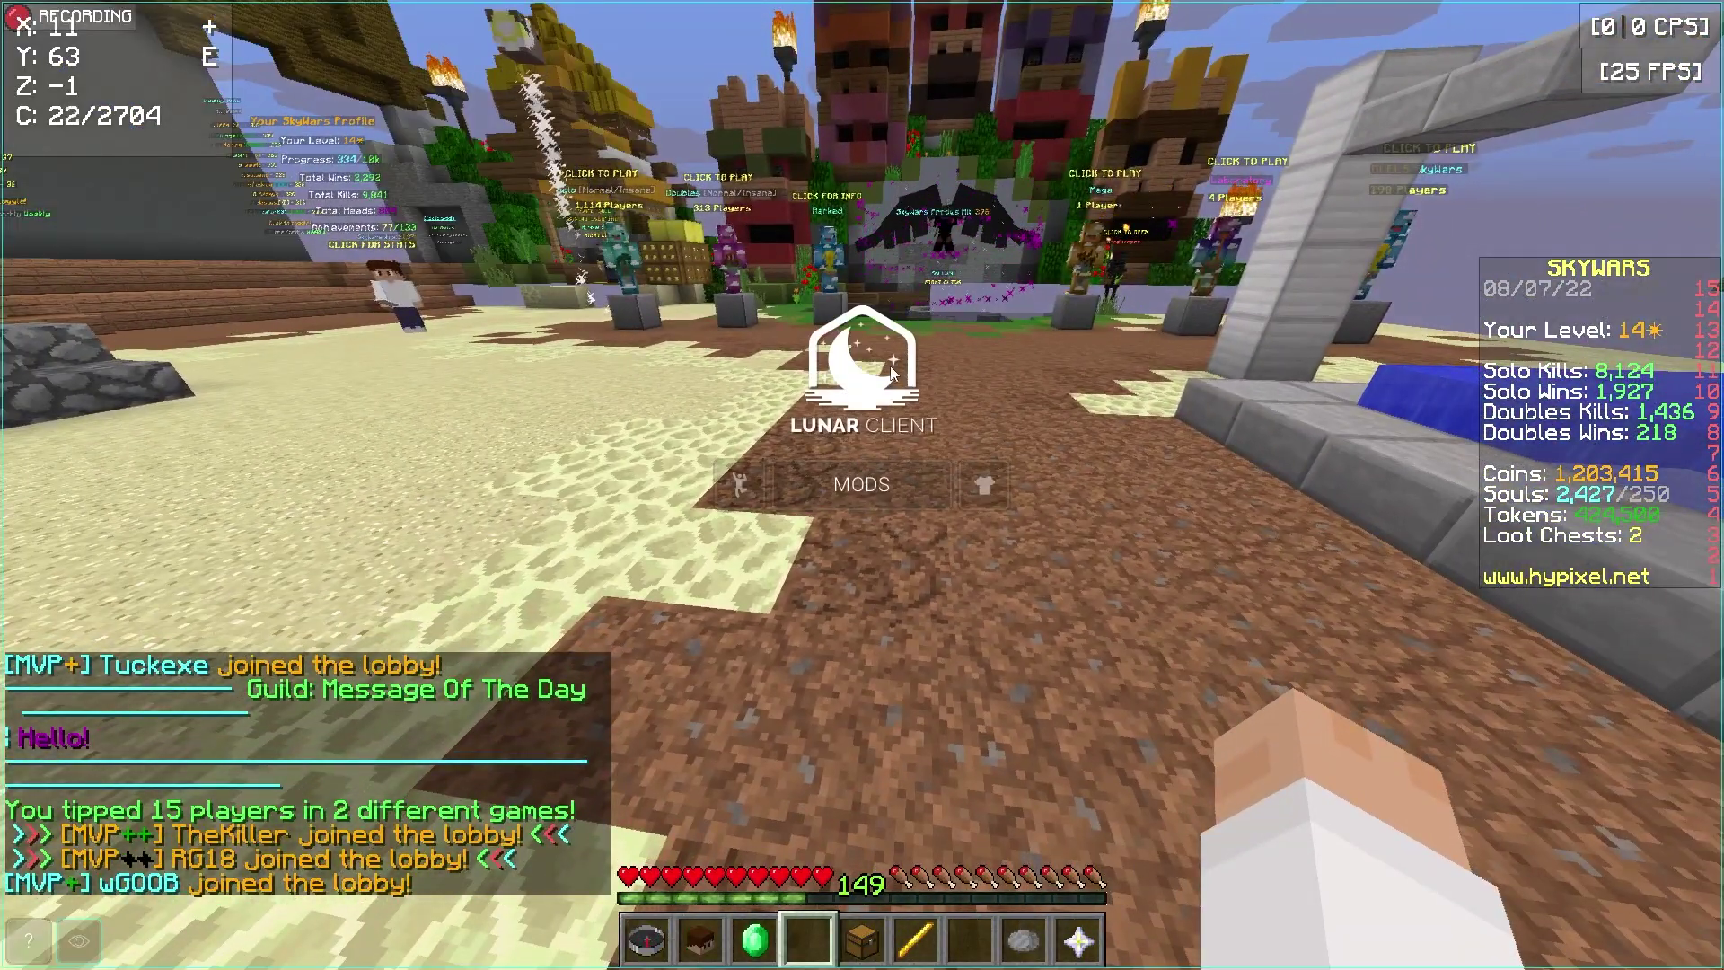
left_click(898, 483)
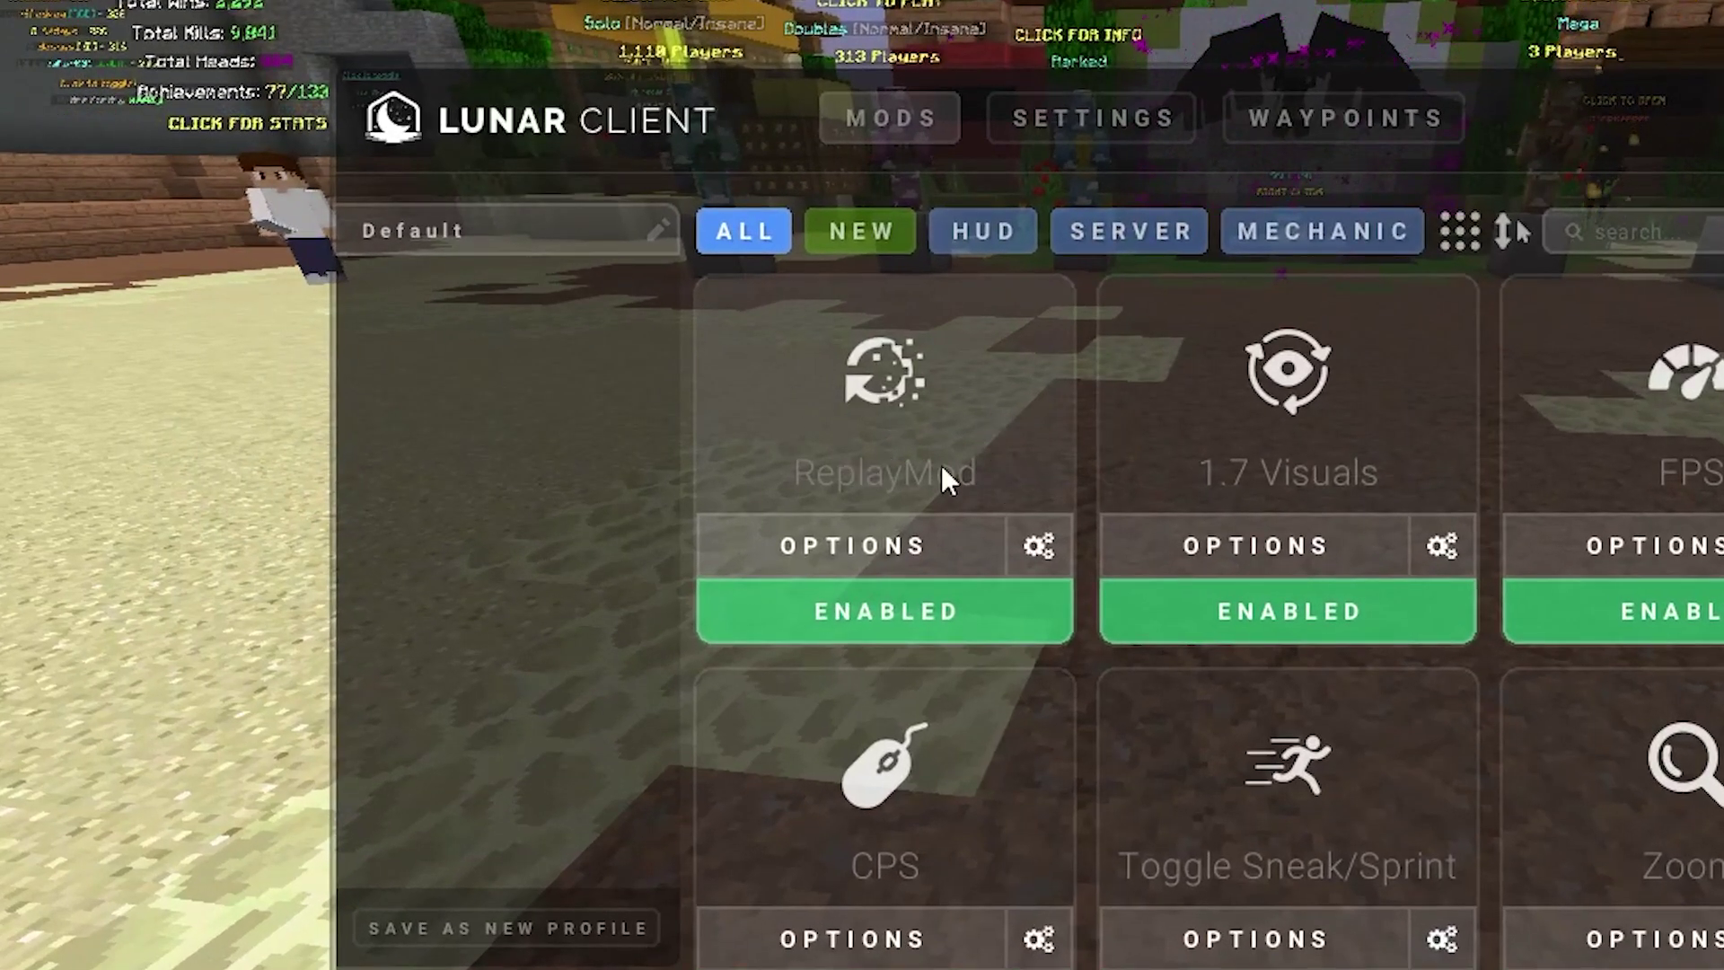
left_click(913, 535)
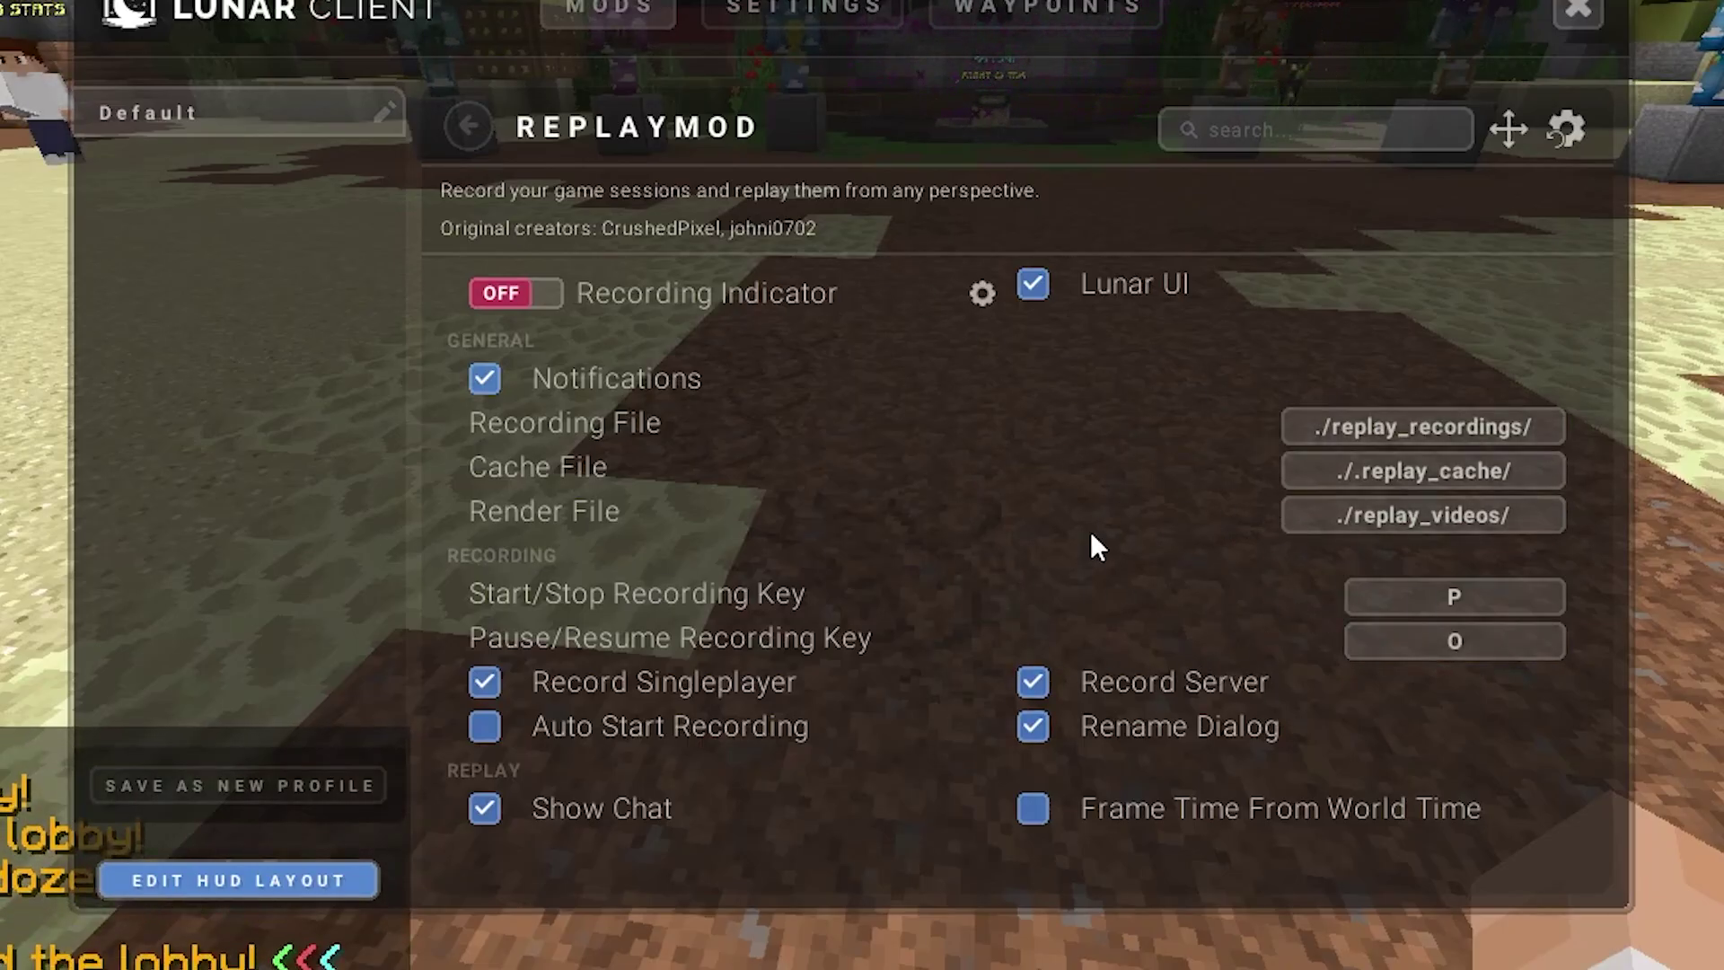
key("Escape")
Step: Walk to the Solo [Normal/Insane] character in the SkyWars lobby and join a solo Normal game
key("w")
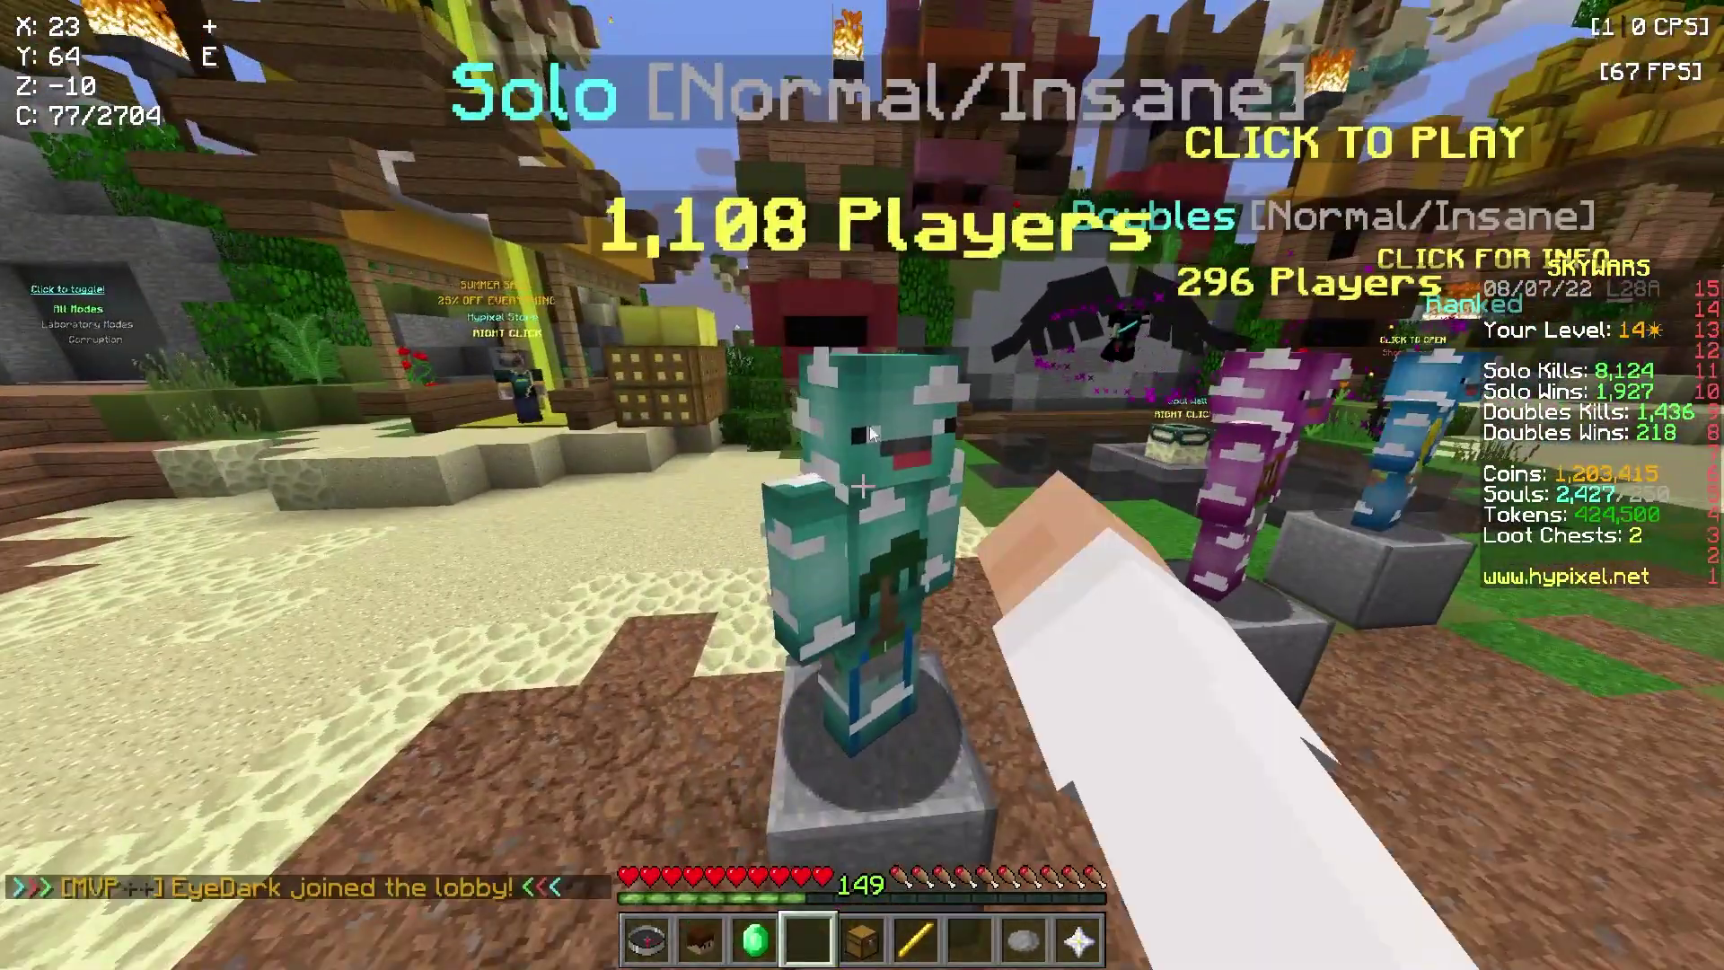
right_click(856, 453)
left_click(780, 355)
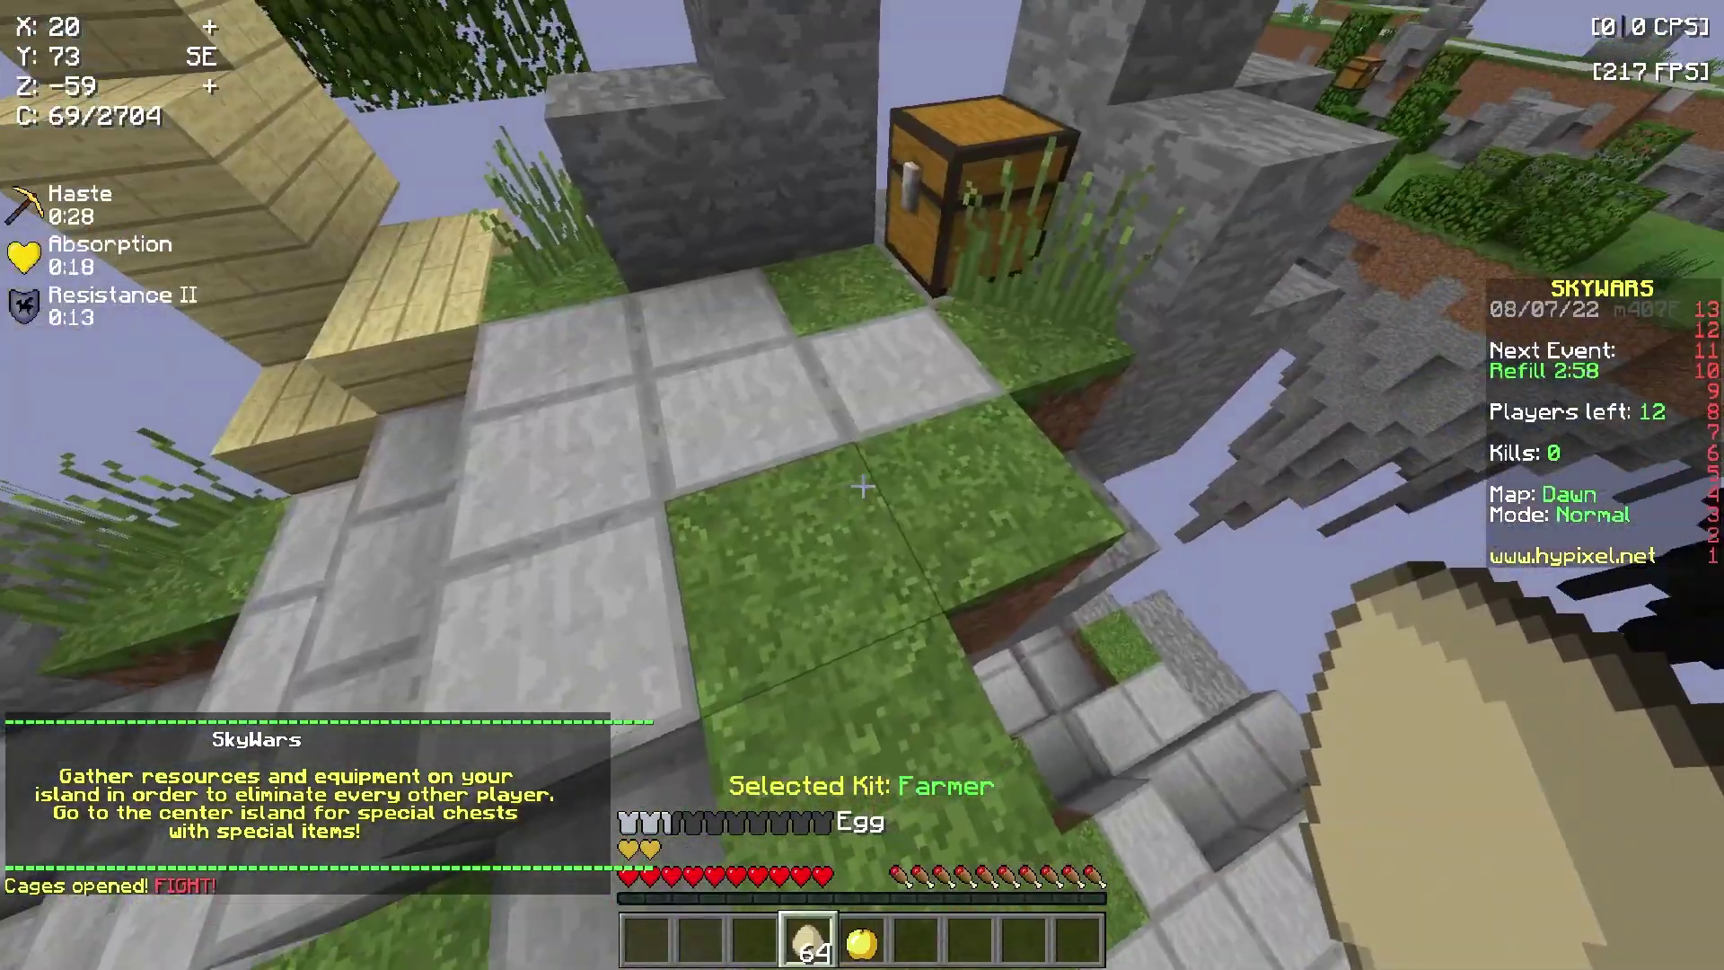
Step: Loot the chests on the starting island and put on the leather boots
key("1")
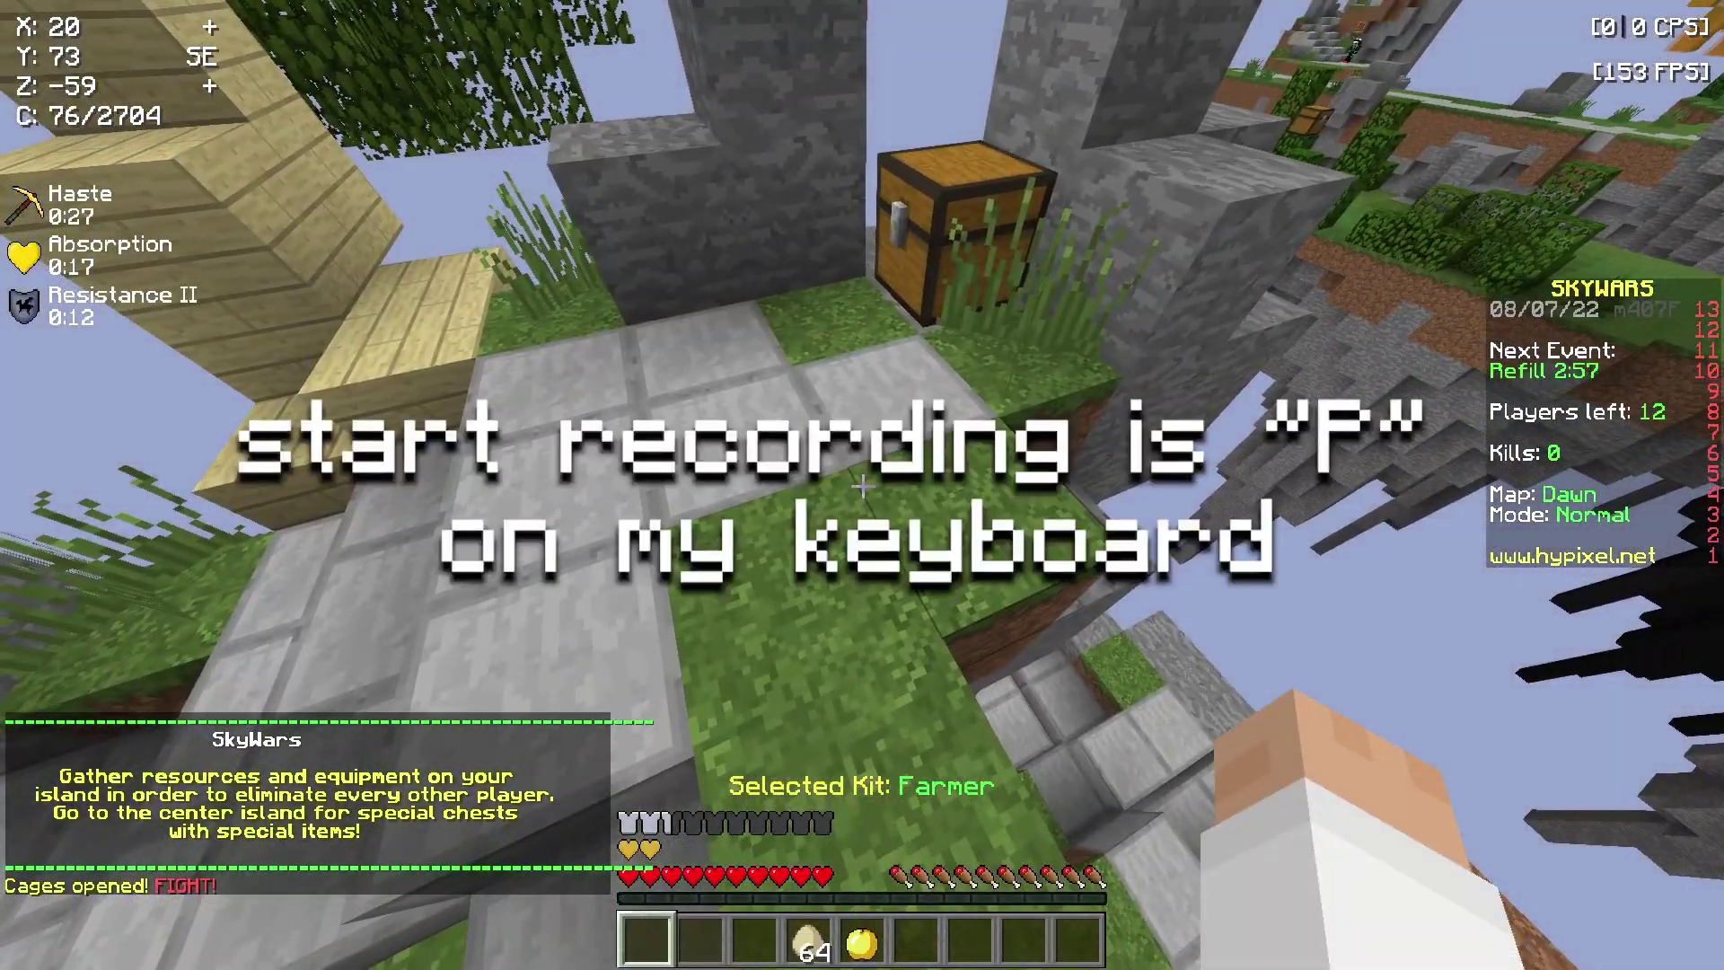
key("w")
right_click(862, 485)
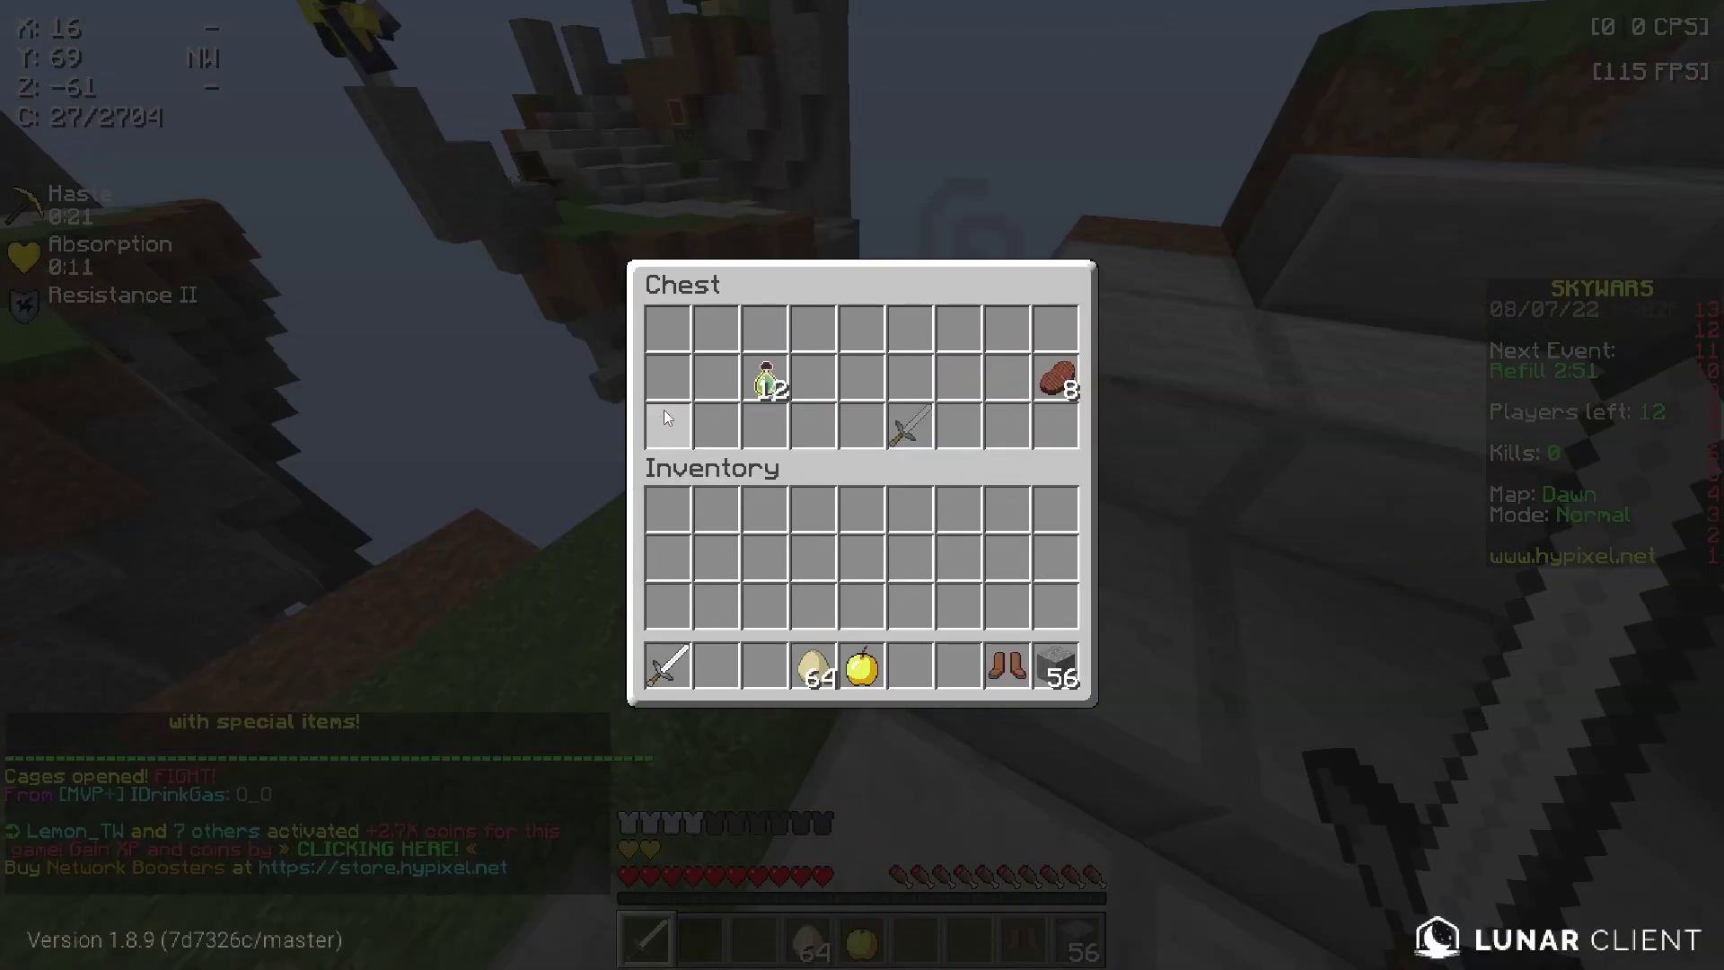
key("e")
key("w")
key("8")
right_click(862, 484)
Step: Throw eggs at the opponent on the stone bridge near the neighbouring island
key("4")
right_click(862, 485)
right_click(862, 485)
right_click(862, 485)
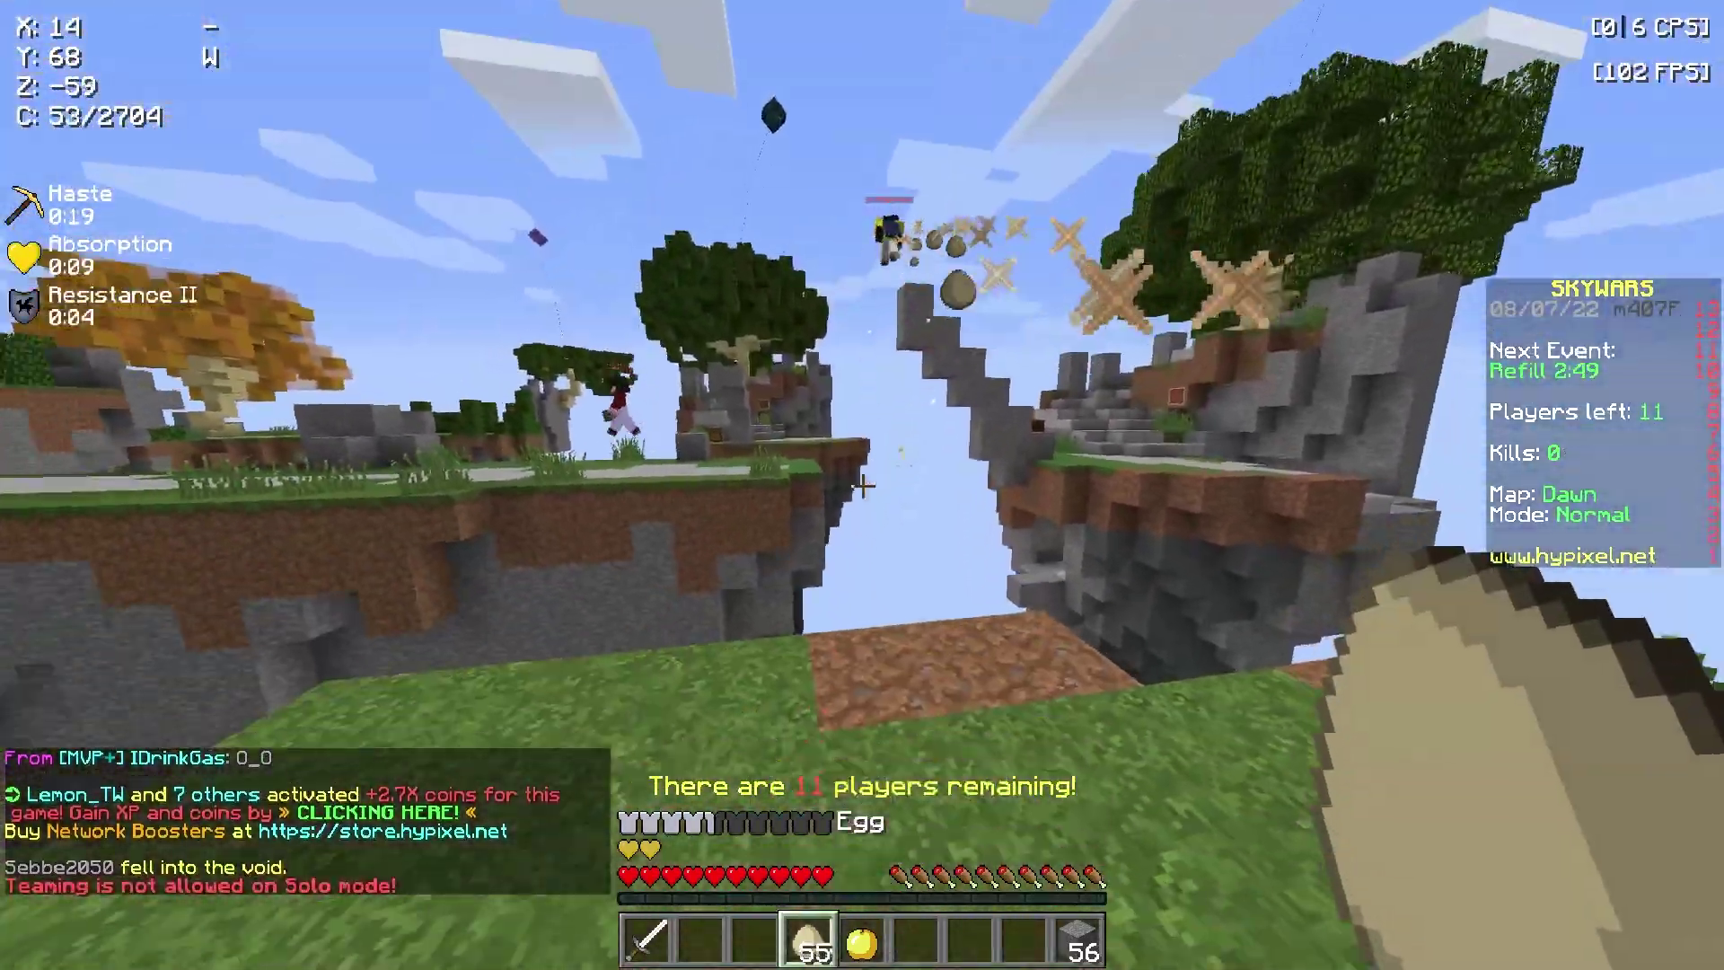
right_click(862, 485)
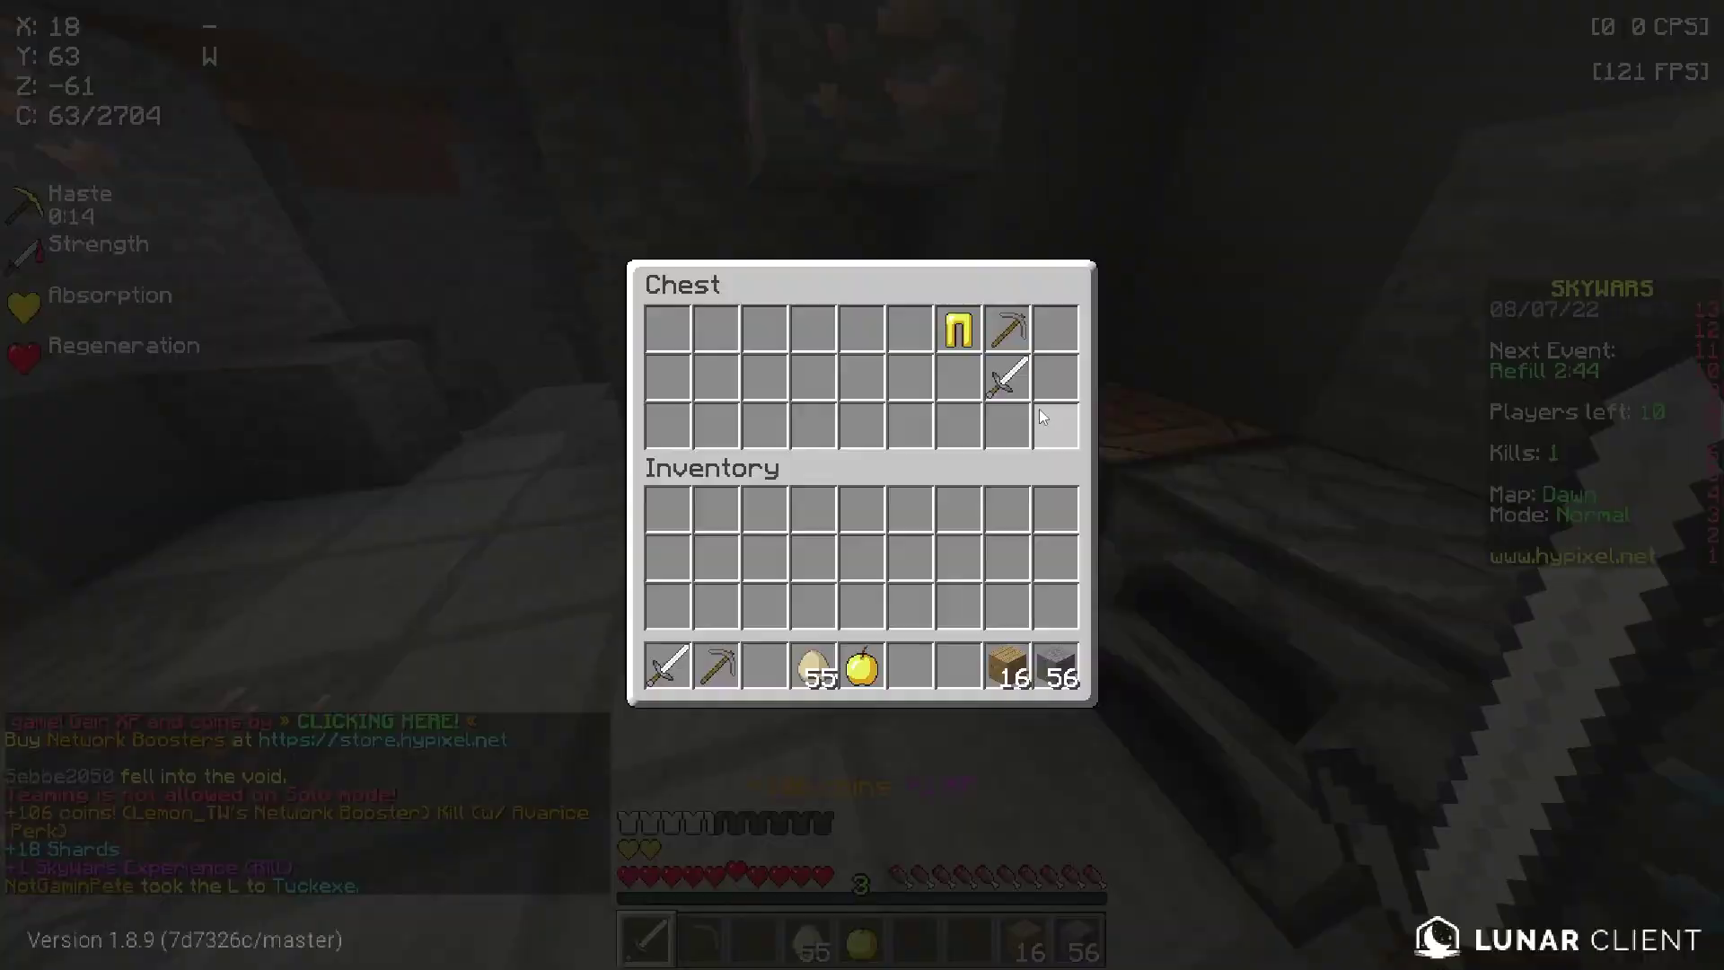
key("Escape")
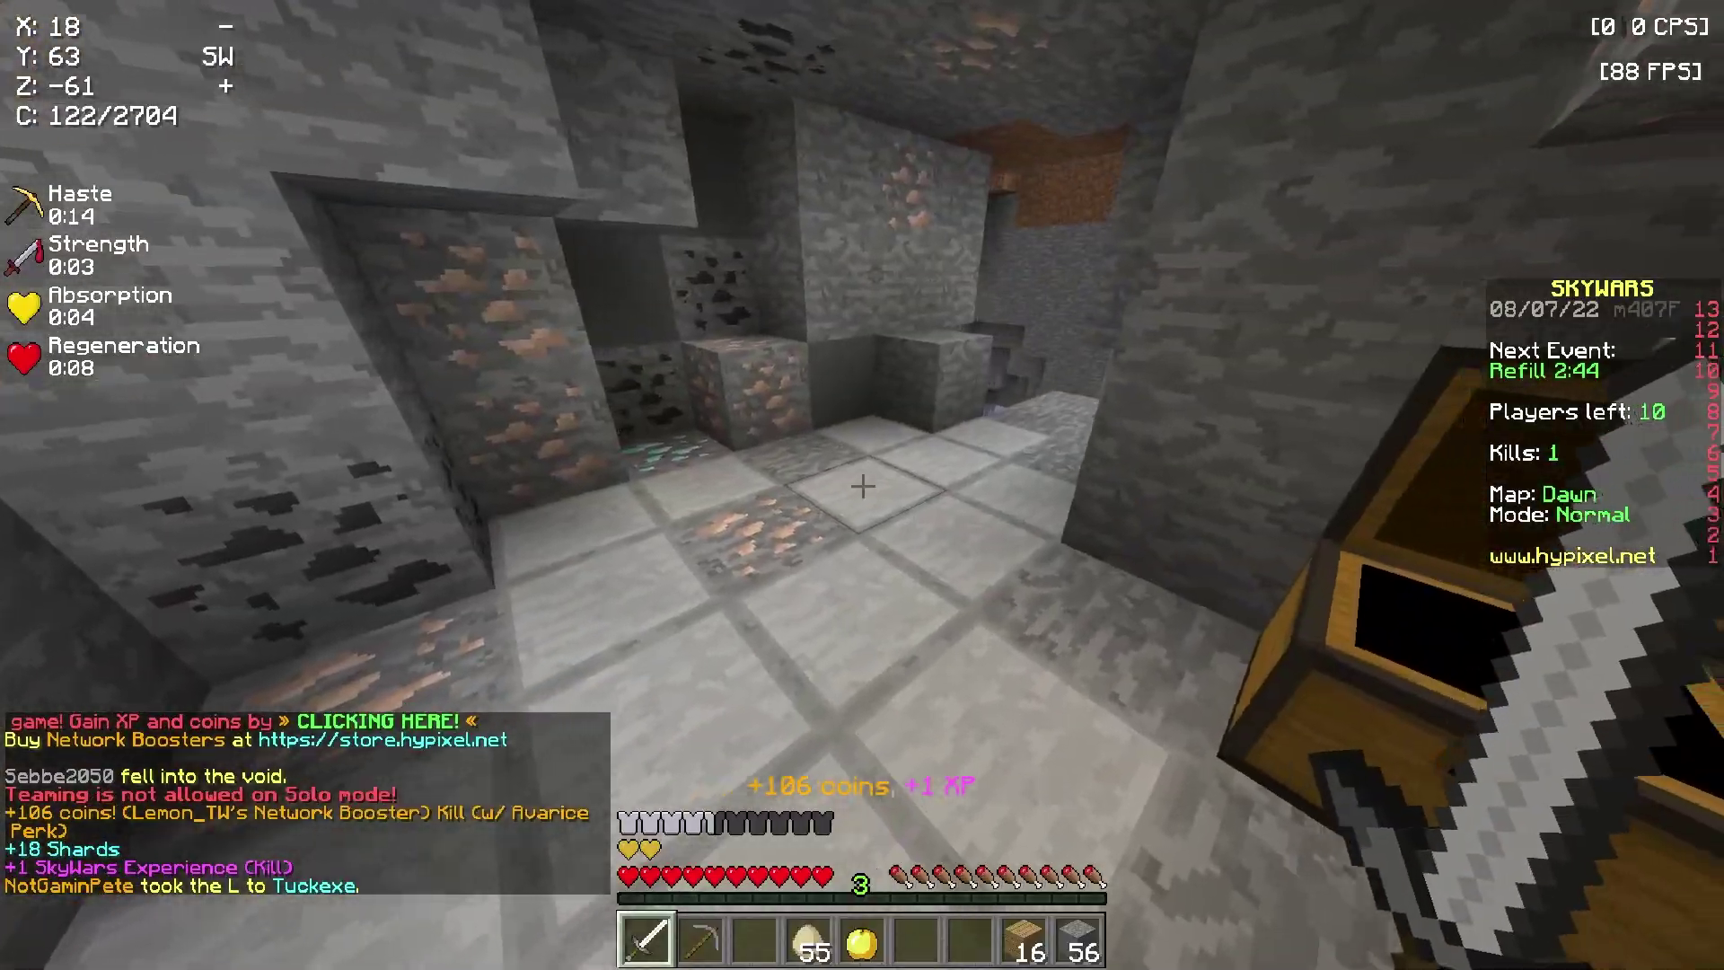
Step: Return to the island's surface, place stone blocks at its grassy edge, and switch back to the iron sword
key("w")
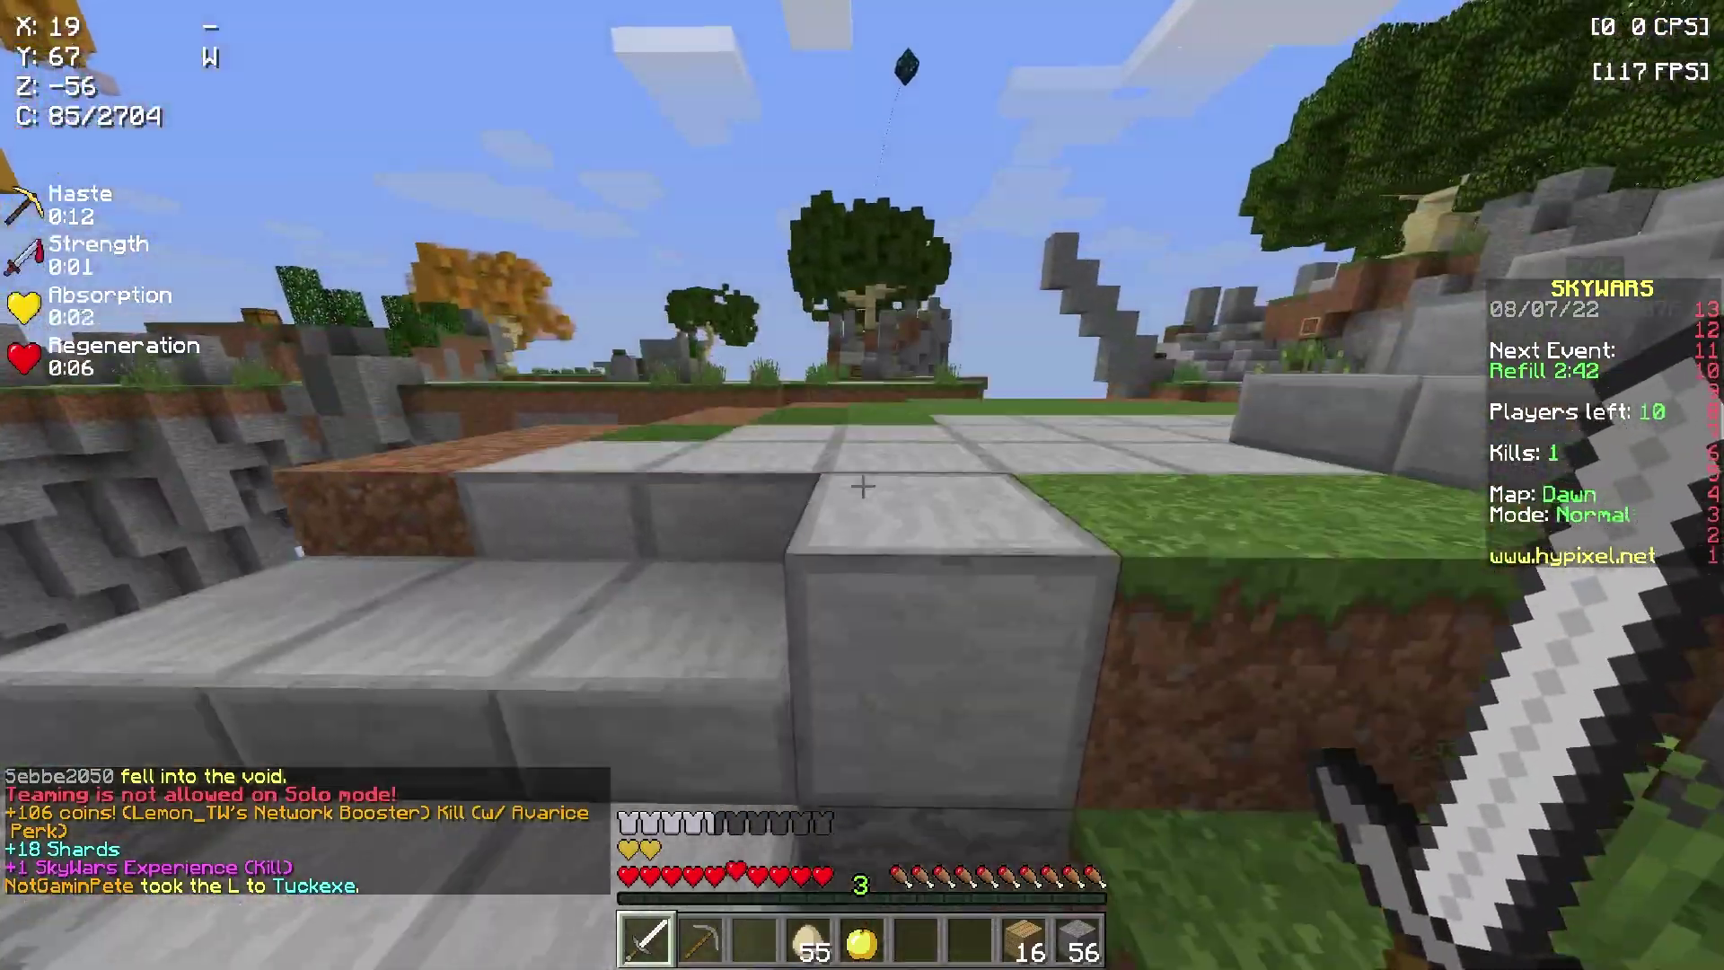
key("9")
right_click(862, 485)
right_click(862, 485)
key("1")
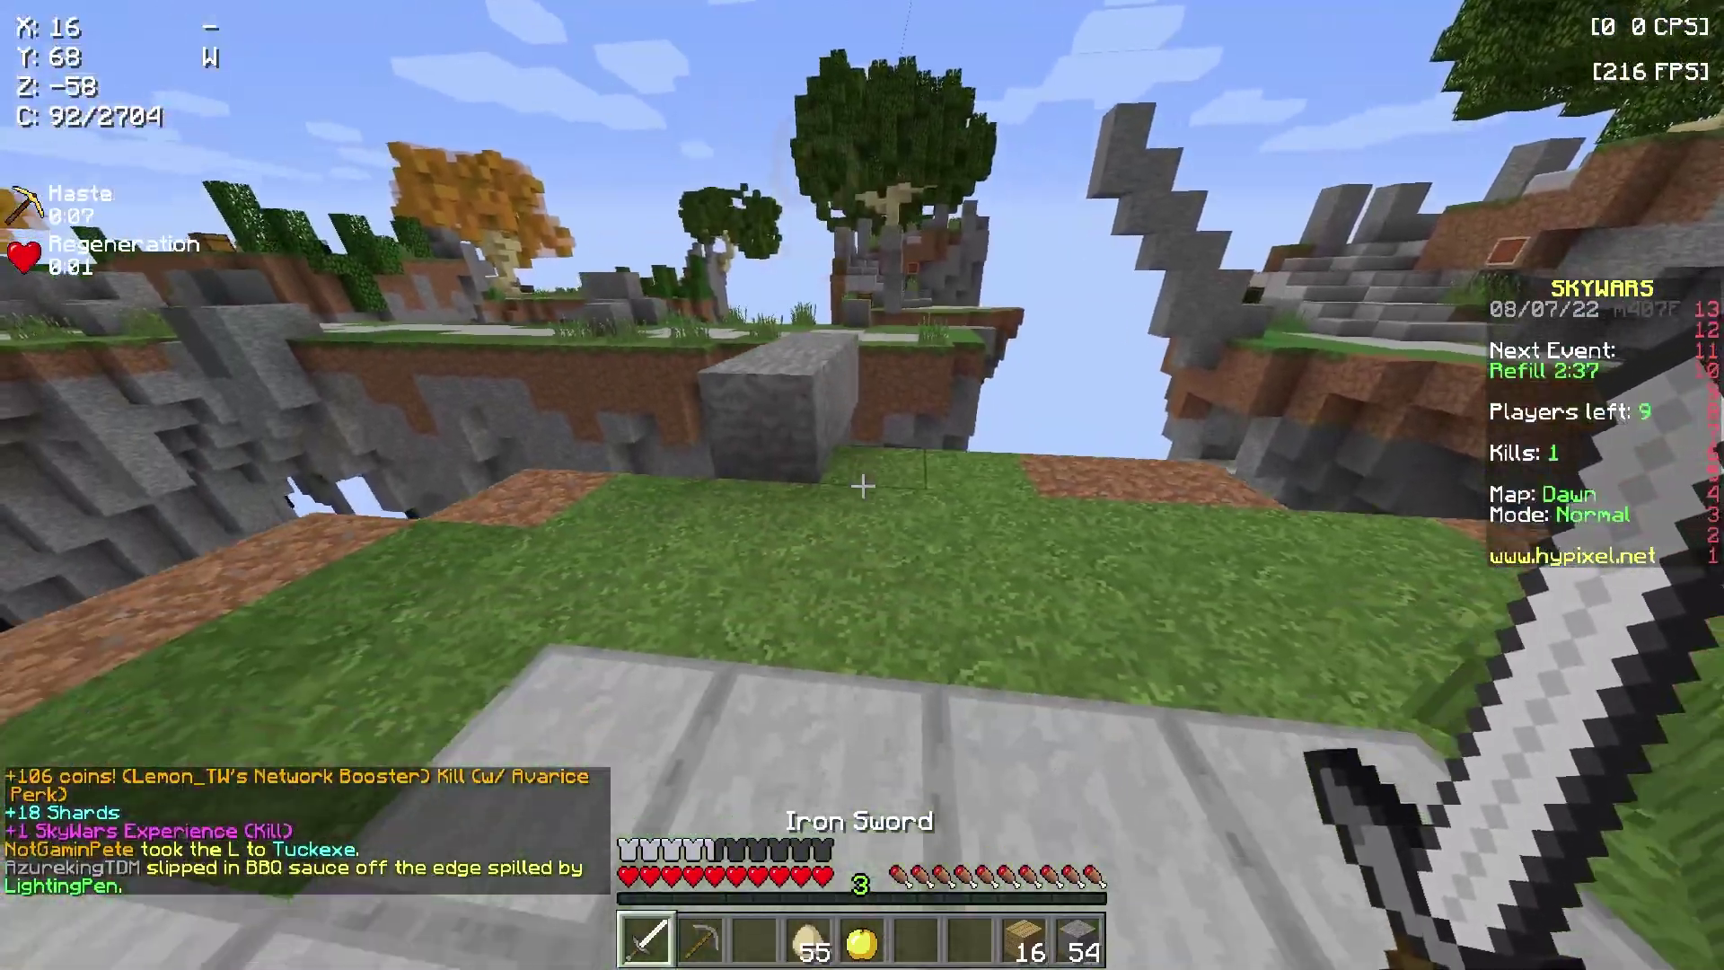
Step: Start the replay recording and cycle through the camera perspectives back to first person
key("p")
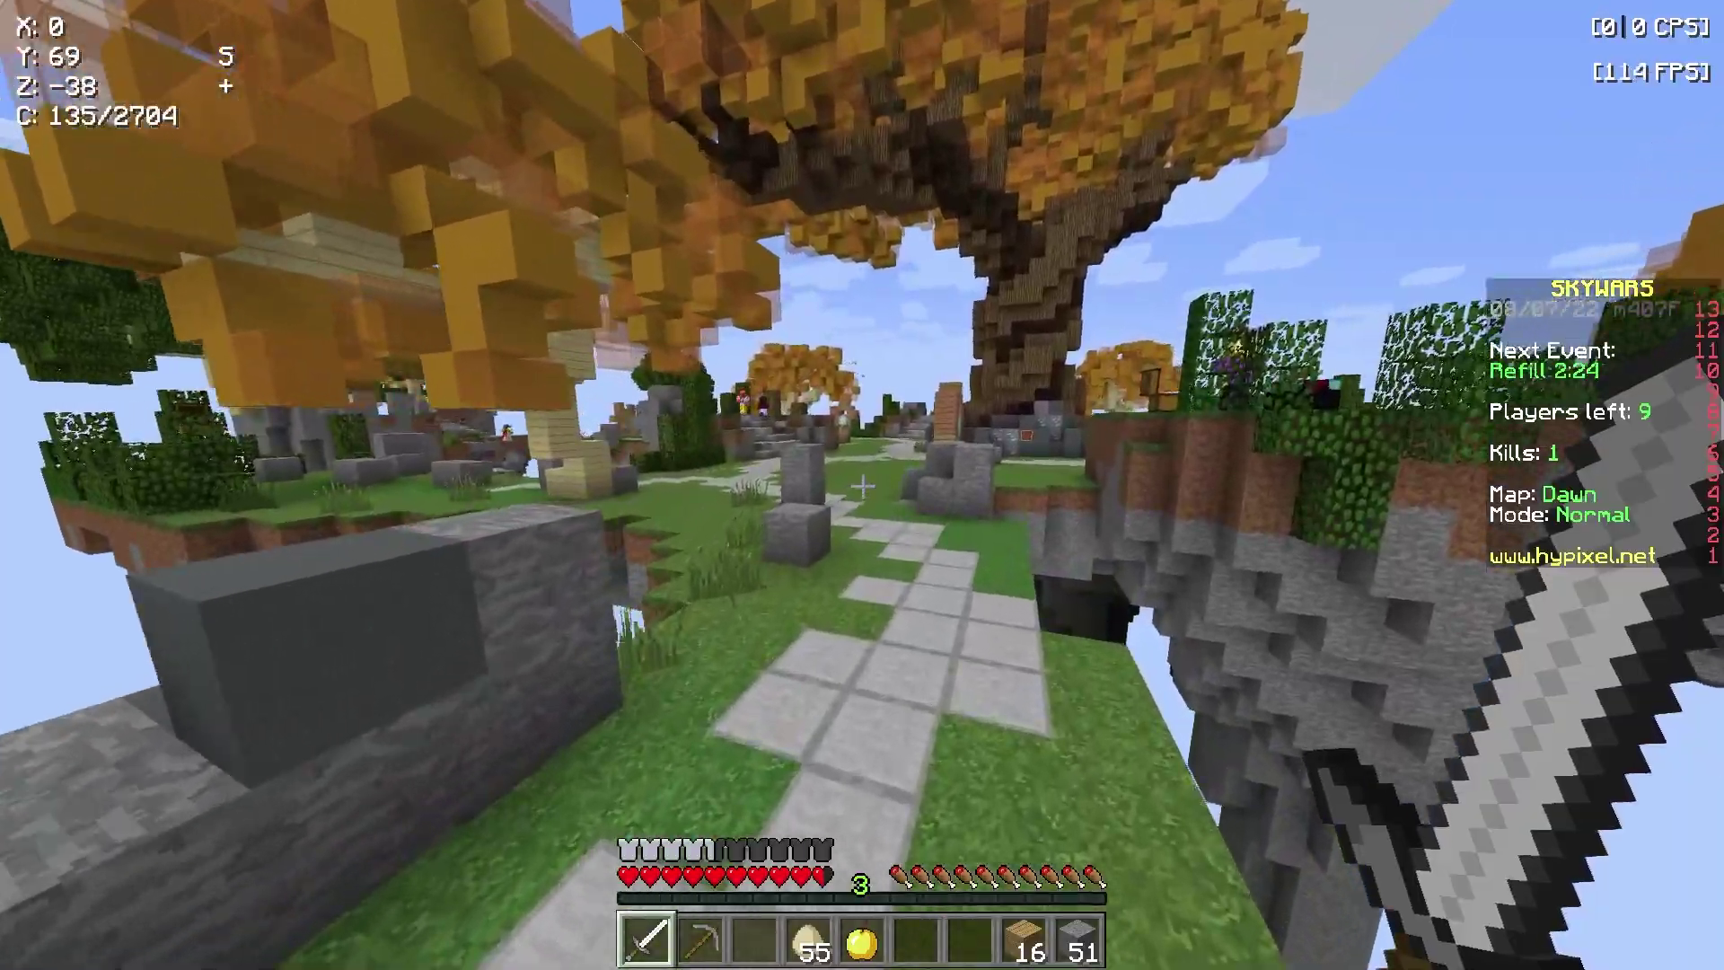
key("F5")
key("F5")
key("F5")
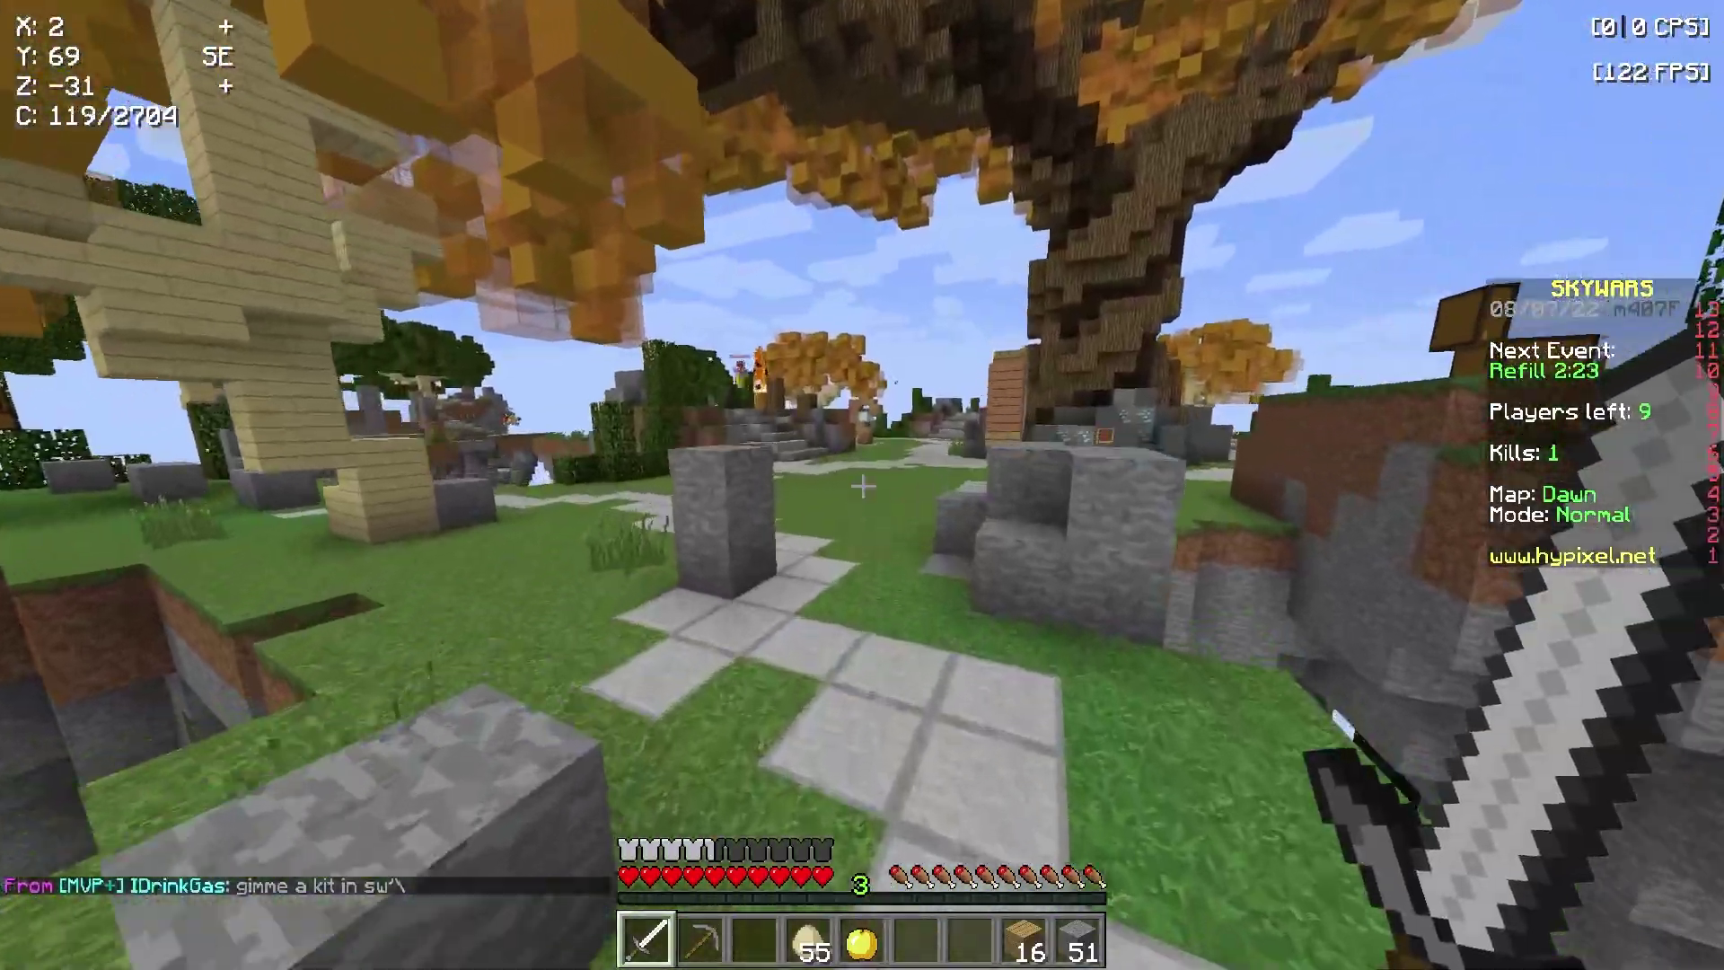
Step: Cross the centre island toward the caped opponent, throw one egg at them, and re-equip the iron sword
key("w")
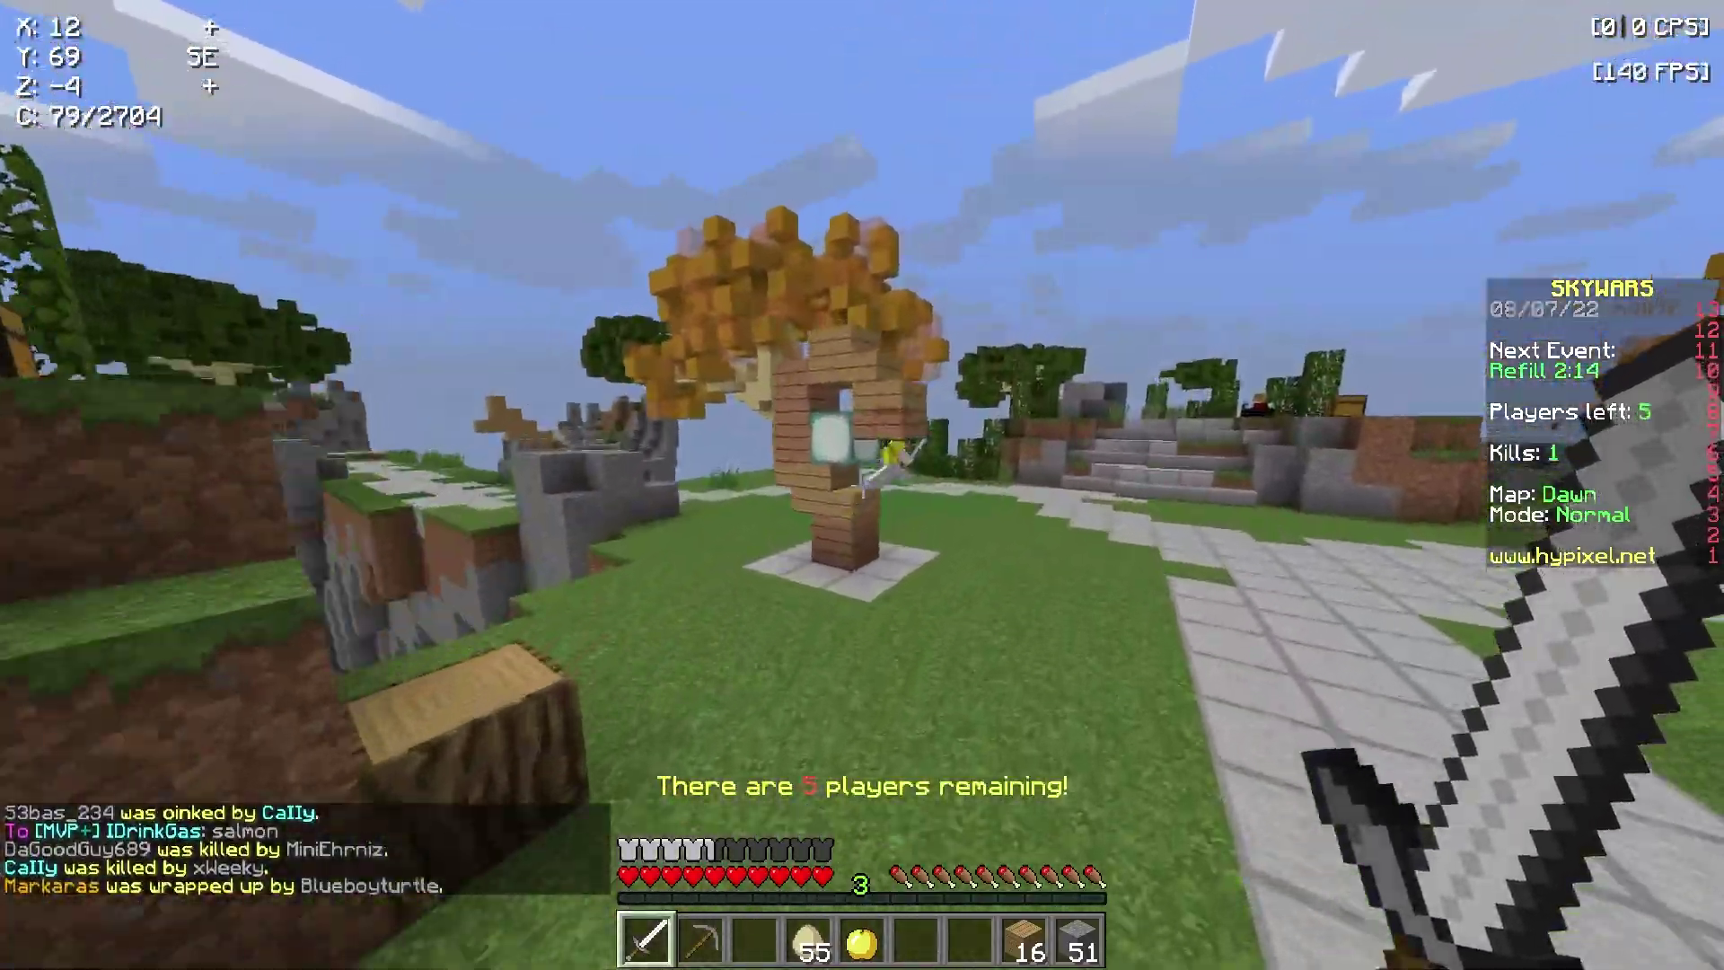
key("w")
key("4")
right_click(862, 485)
key("1")
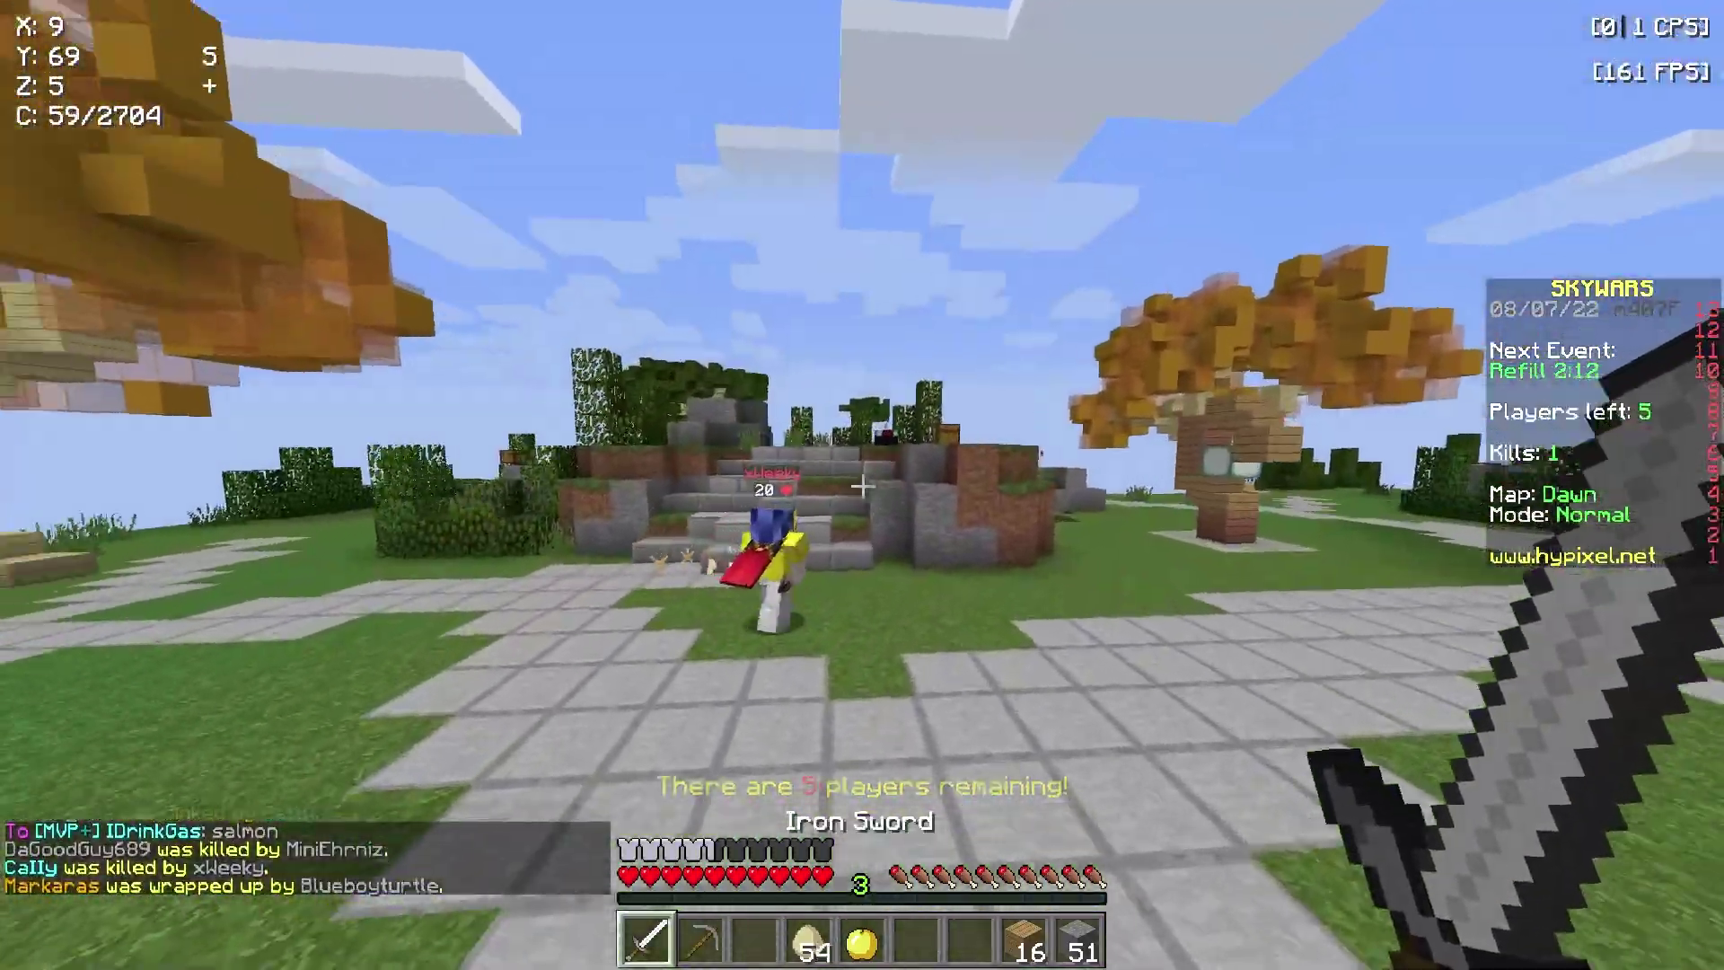
Step: Fight the opponent in the yellow outfit using iron sword hits and another egg
key("w")
left_click(862, 485)
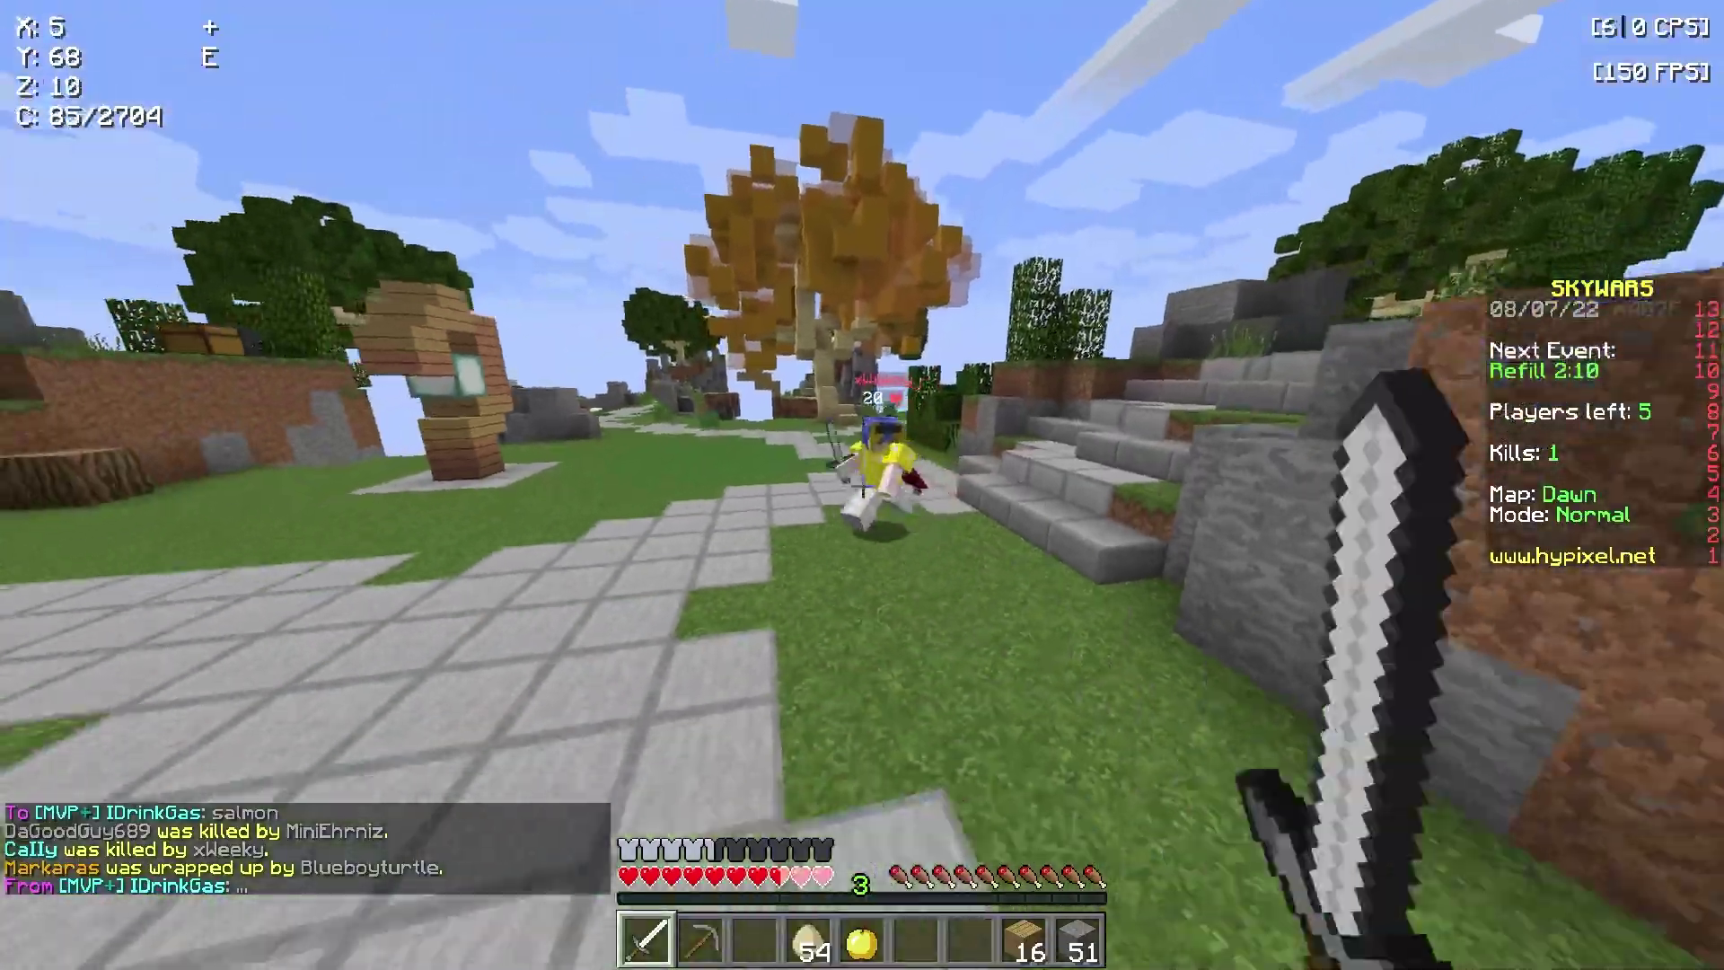
key("4")
right_click(862, 485)
key("1")
left_click(862, 485)
left_click(862, 485)
left_click(862, 485)
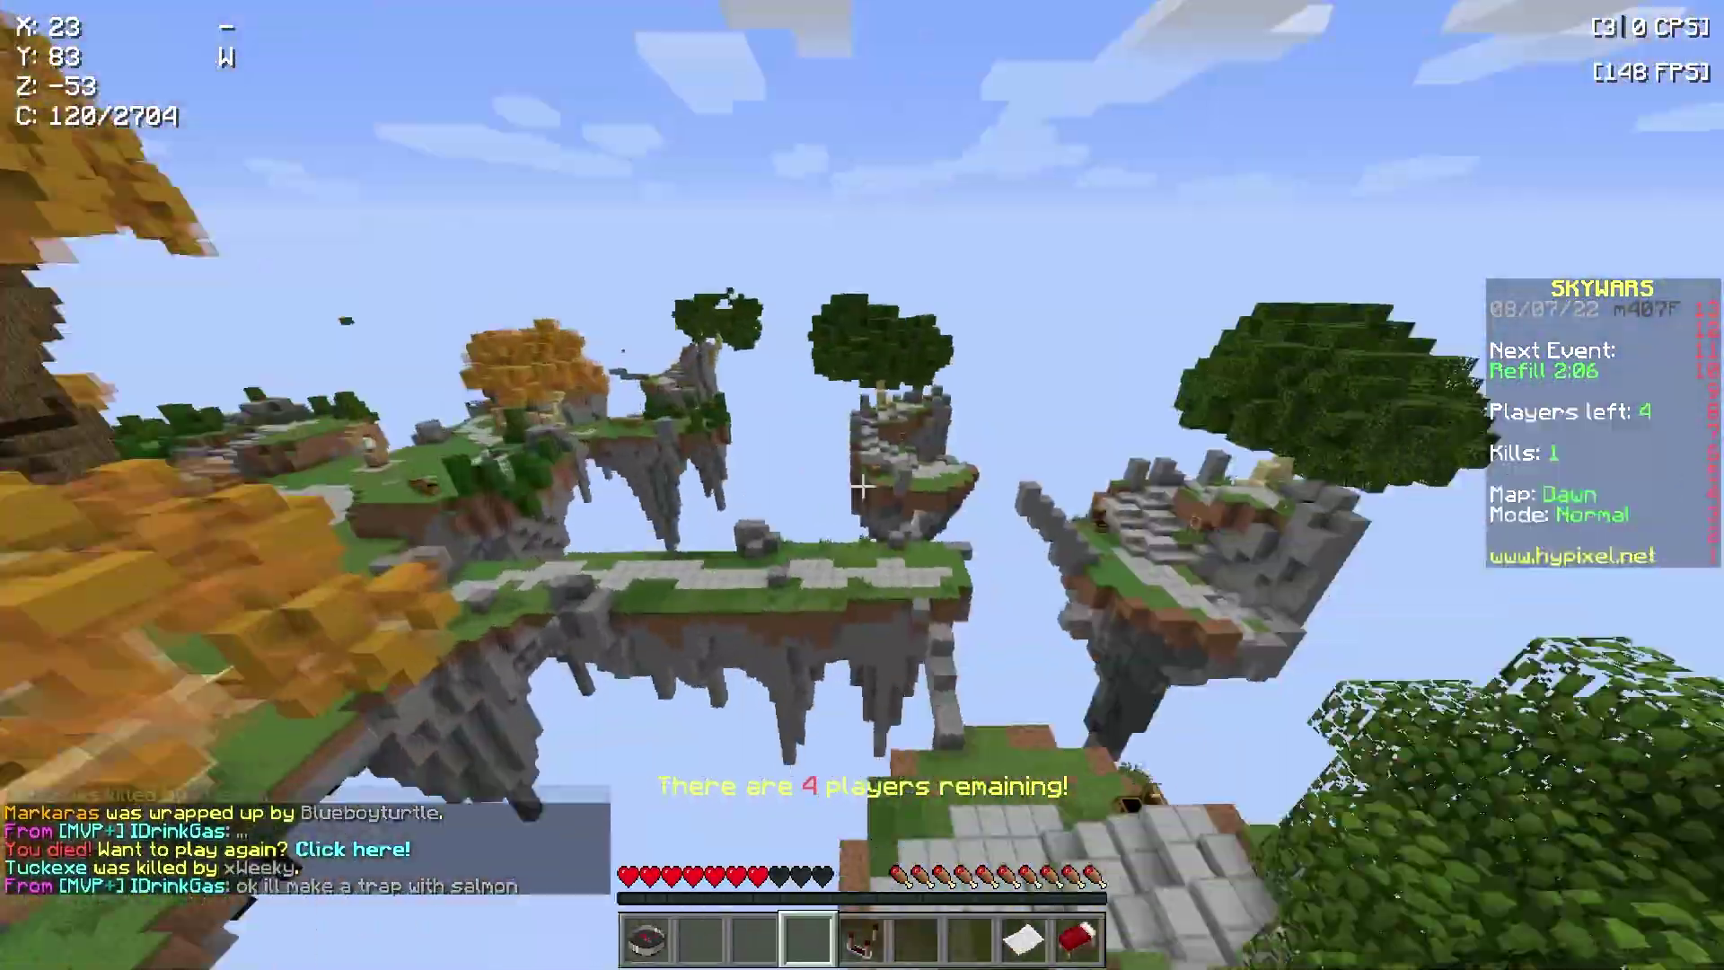
Step: Fly over the map as a spectator and disconnect from the server through the game menu
key("w")
key("Escape")
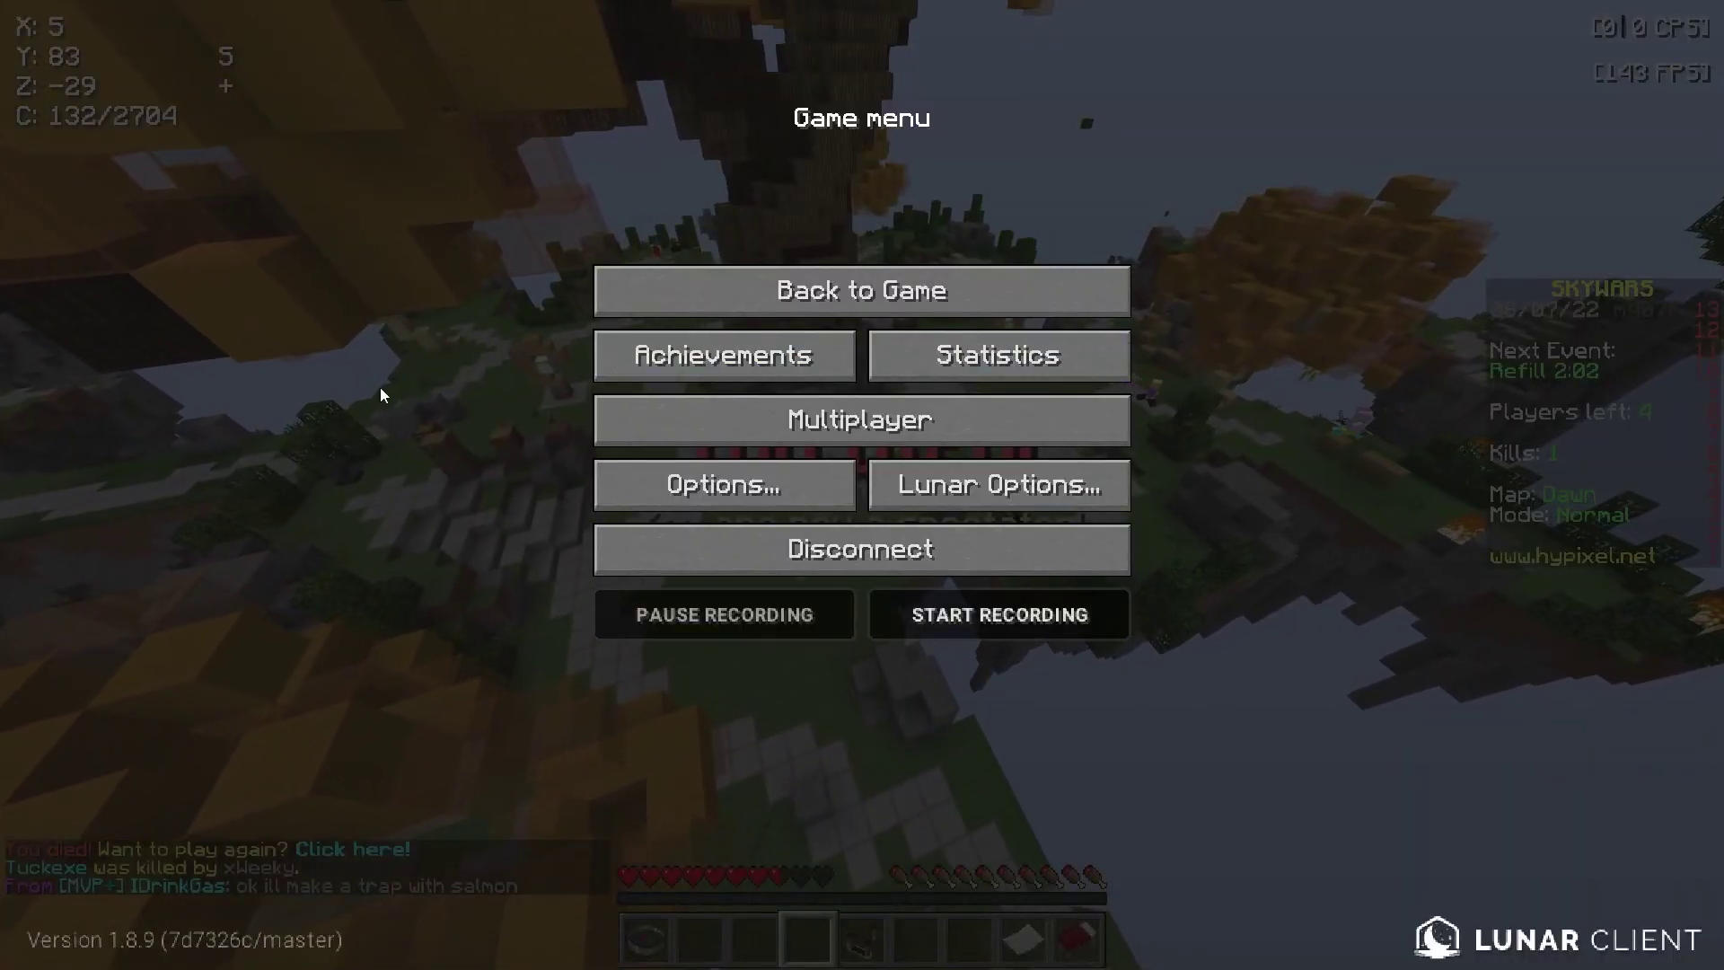
key("Escape")
key("w")
key("Escape")
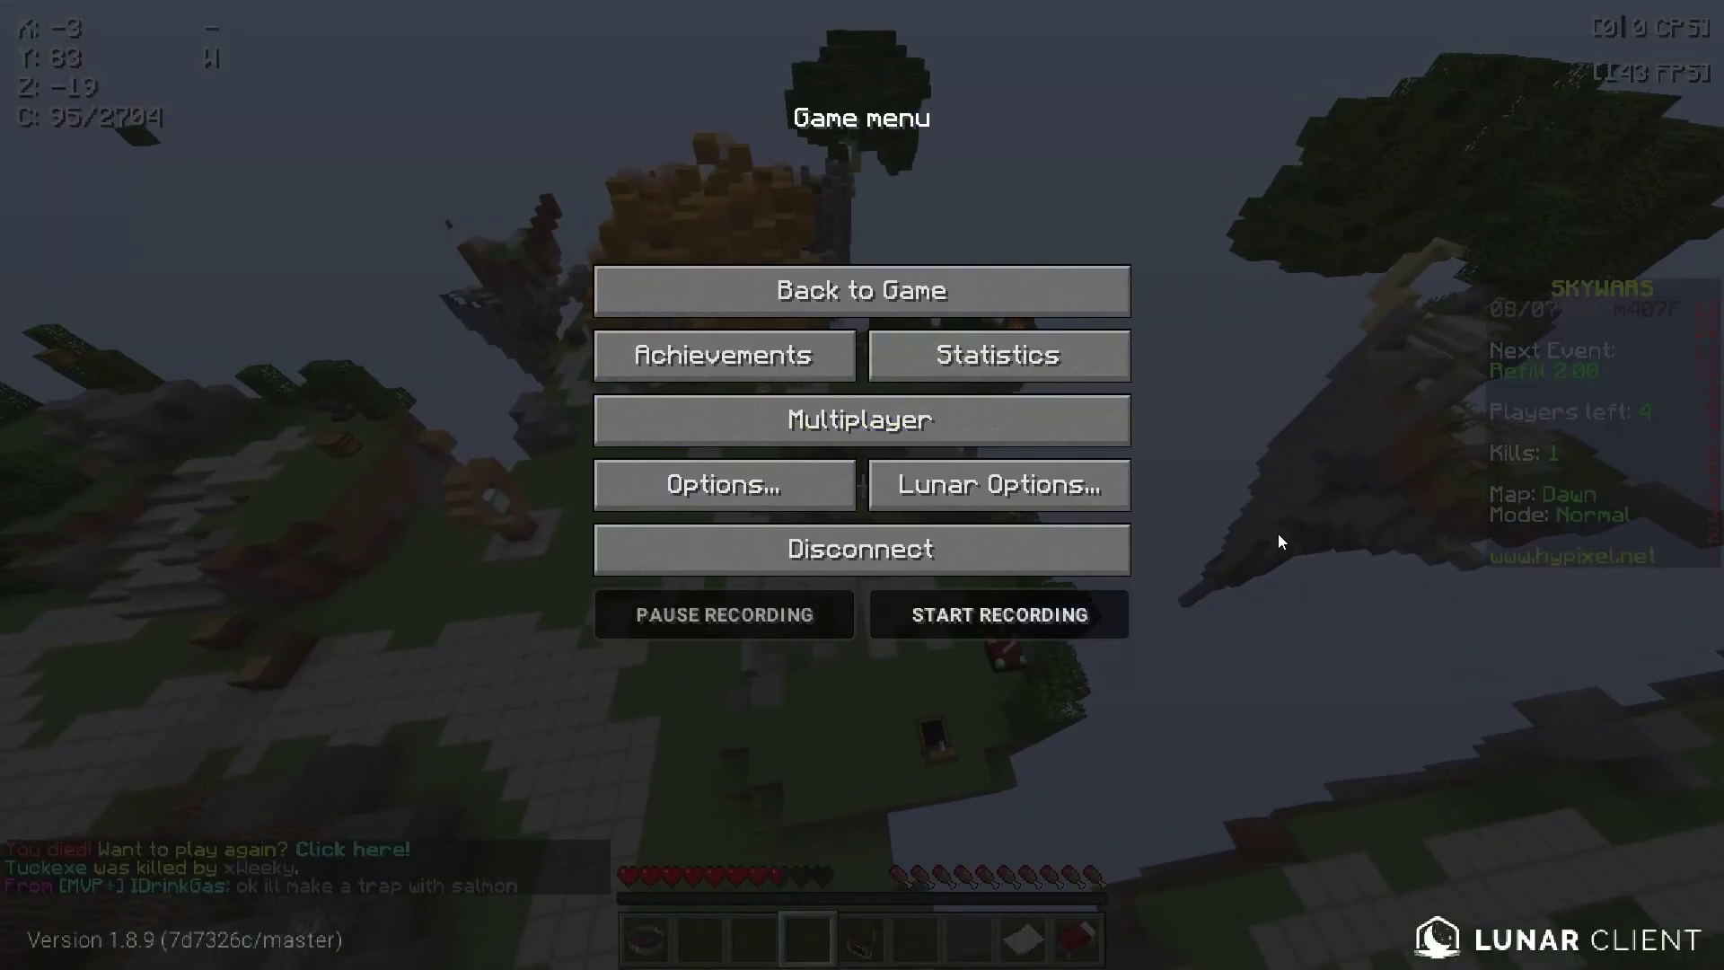
left_click(893, 548)
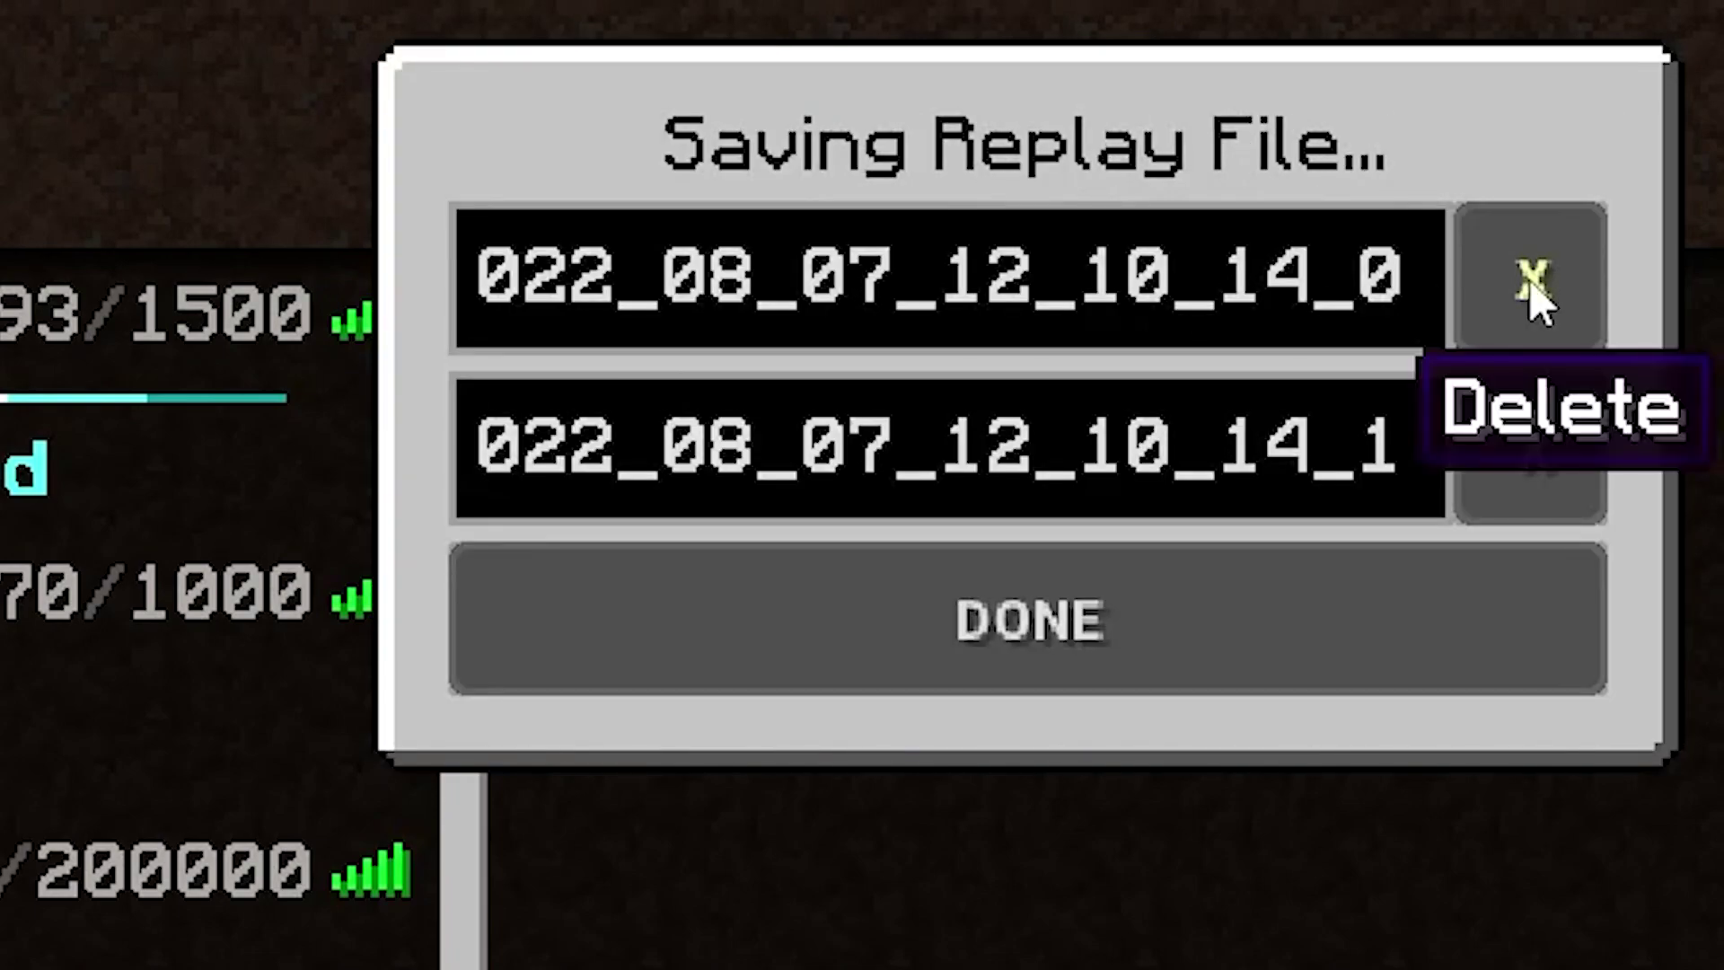
Step: Mark the first replay part for deletion, name the second part "egg spamming some guy", and save the replay file
left_click(1534, 285)
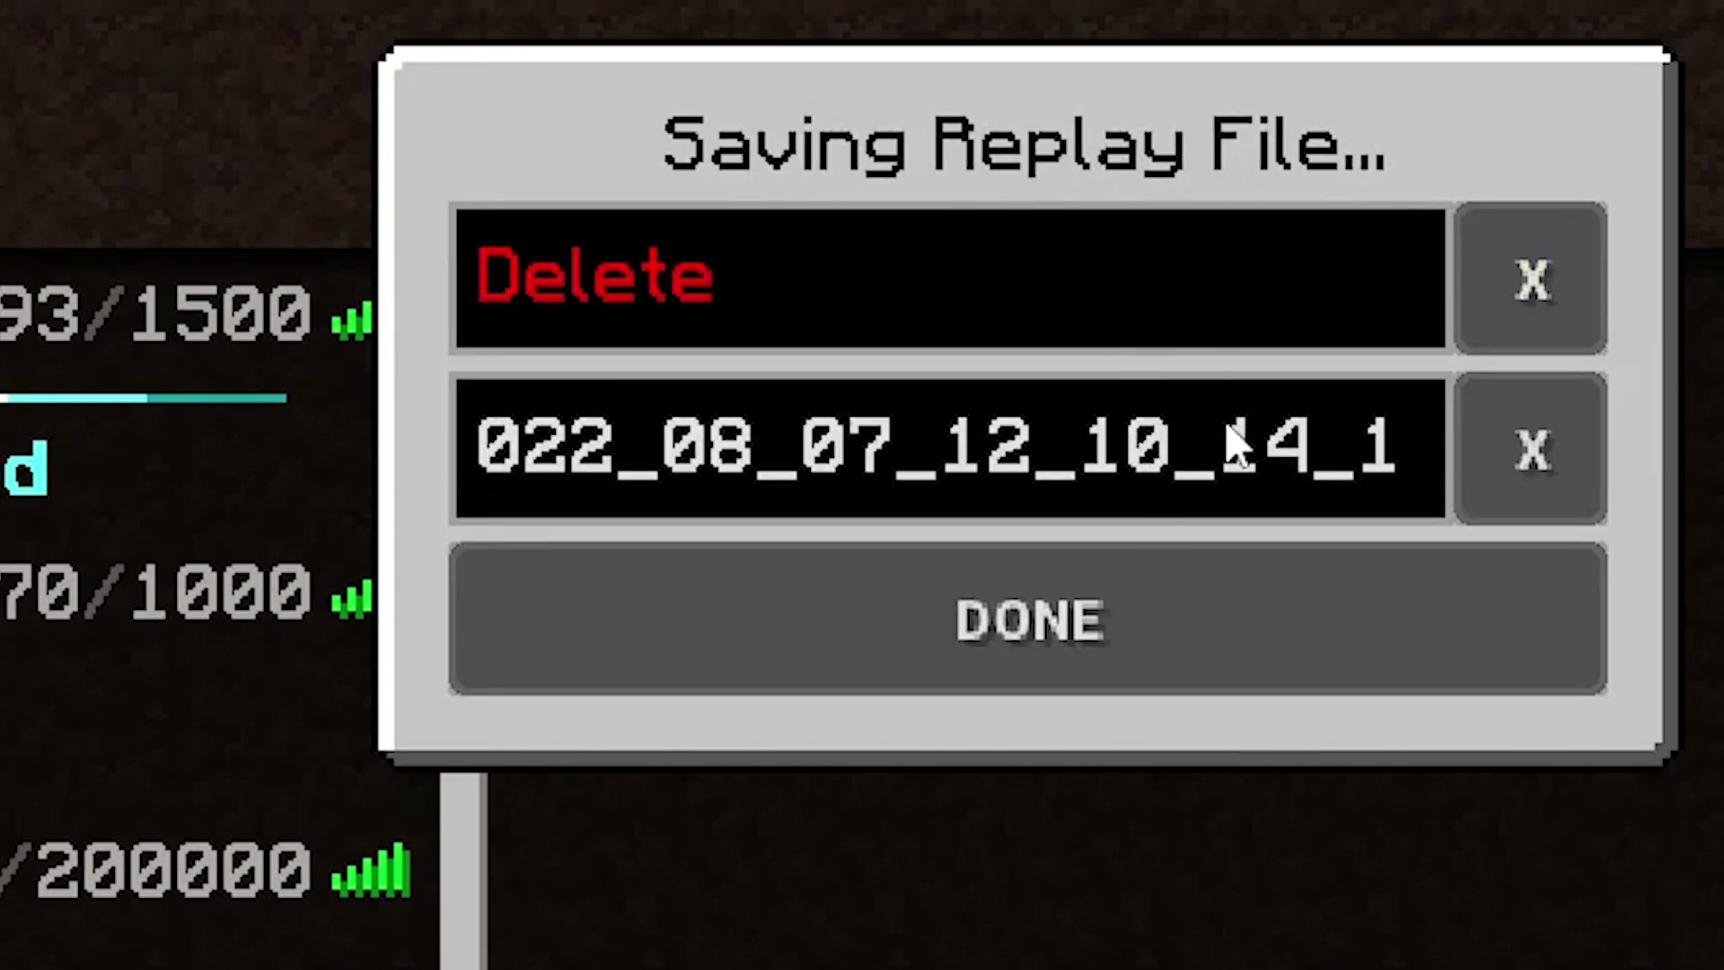
left_click(1226, 485)
key("ctrl+a")
key("BackSpace")
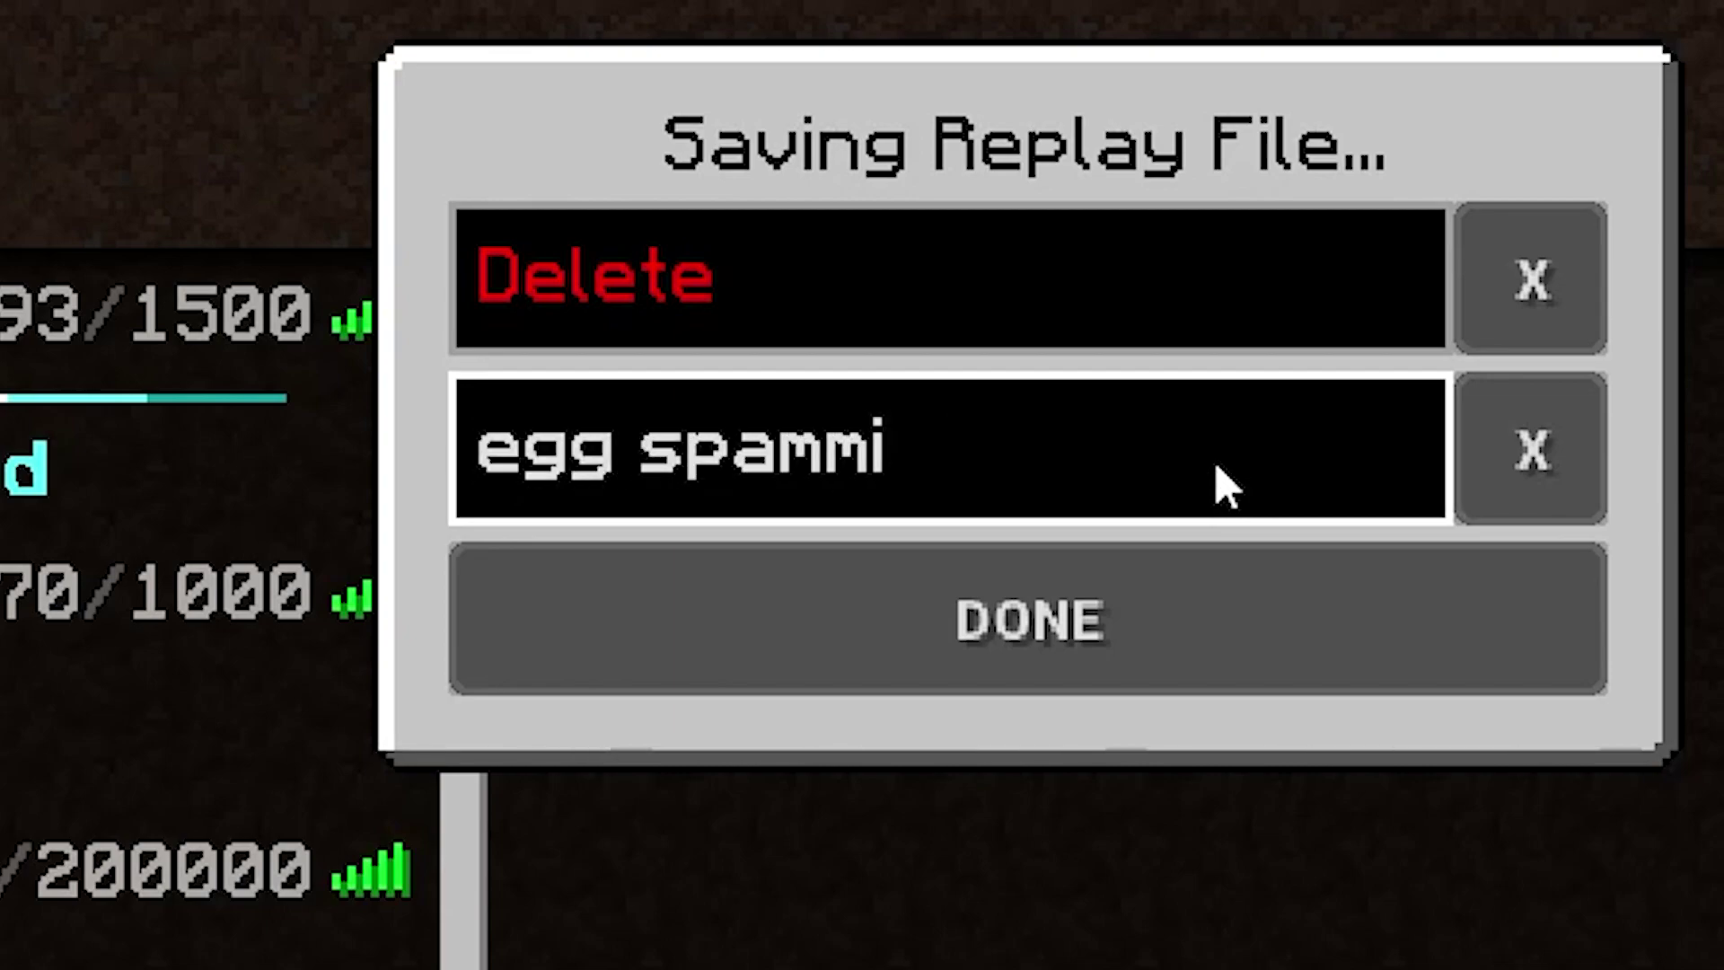
type("egg spamming soi")
key("BackSpace")
type("m")
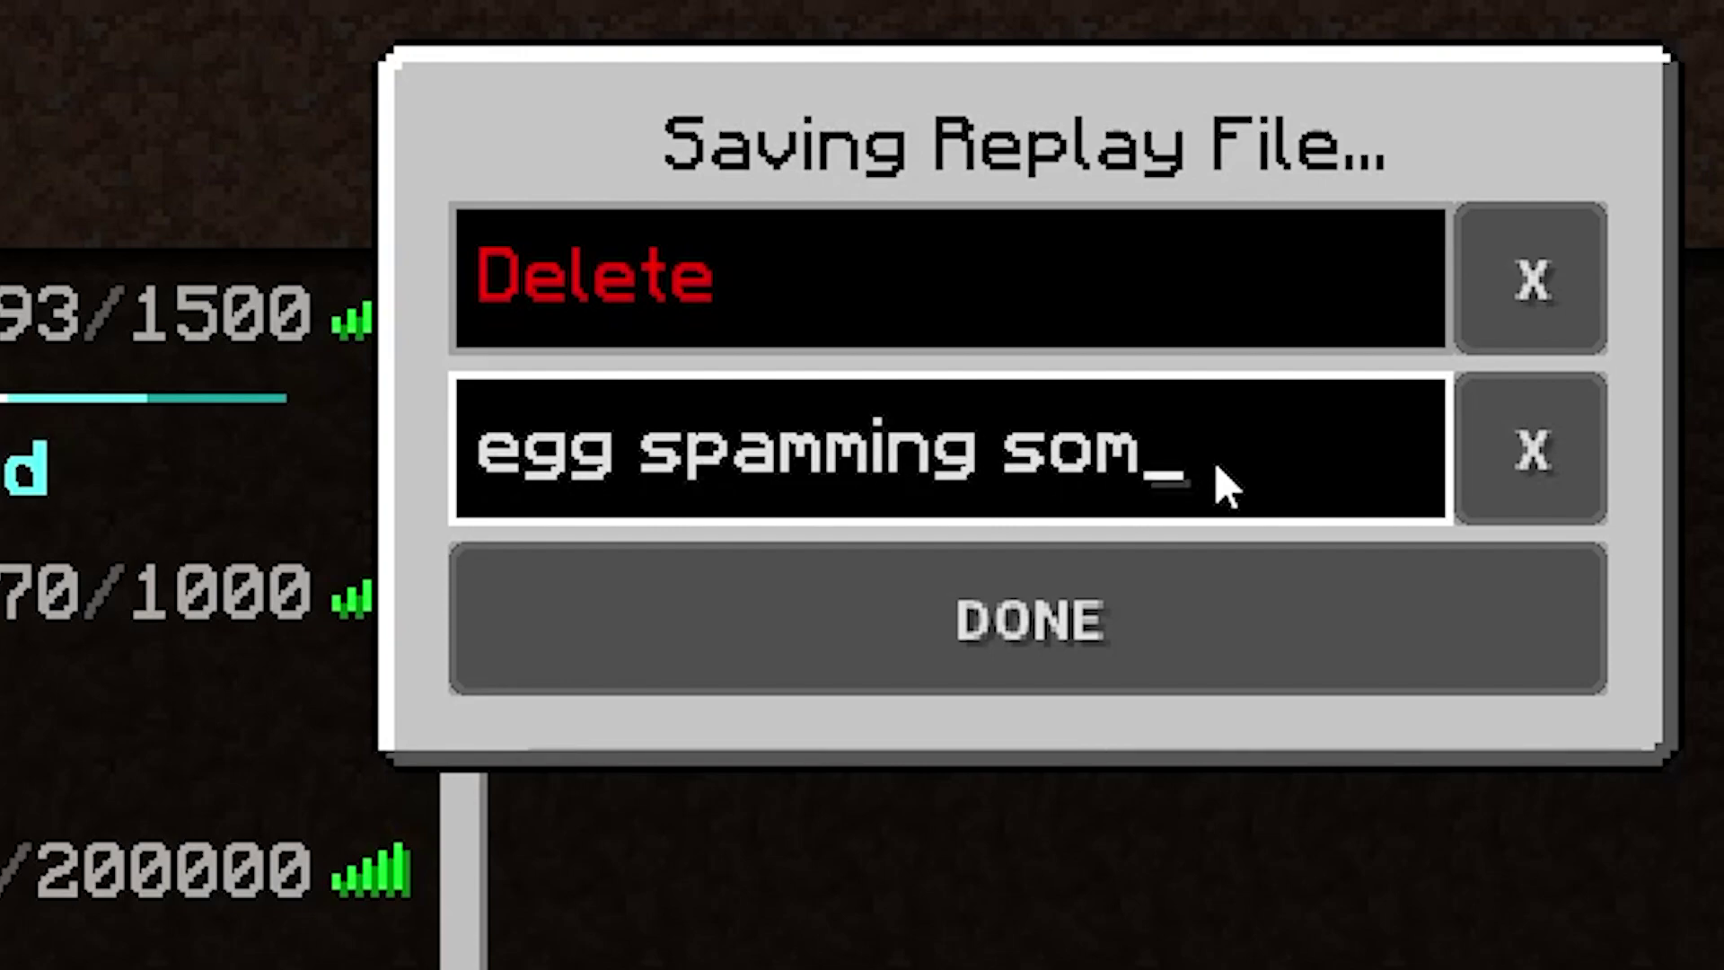
type("e guy")
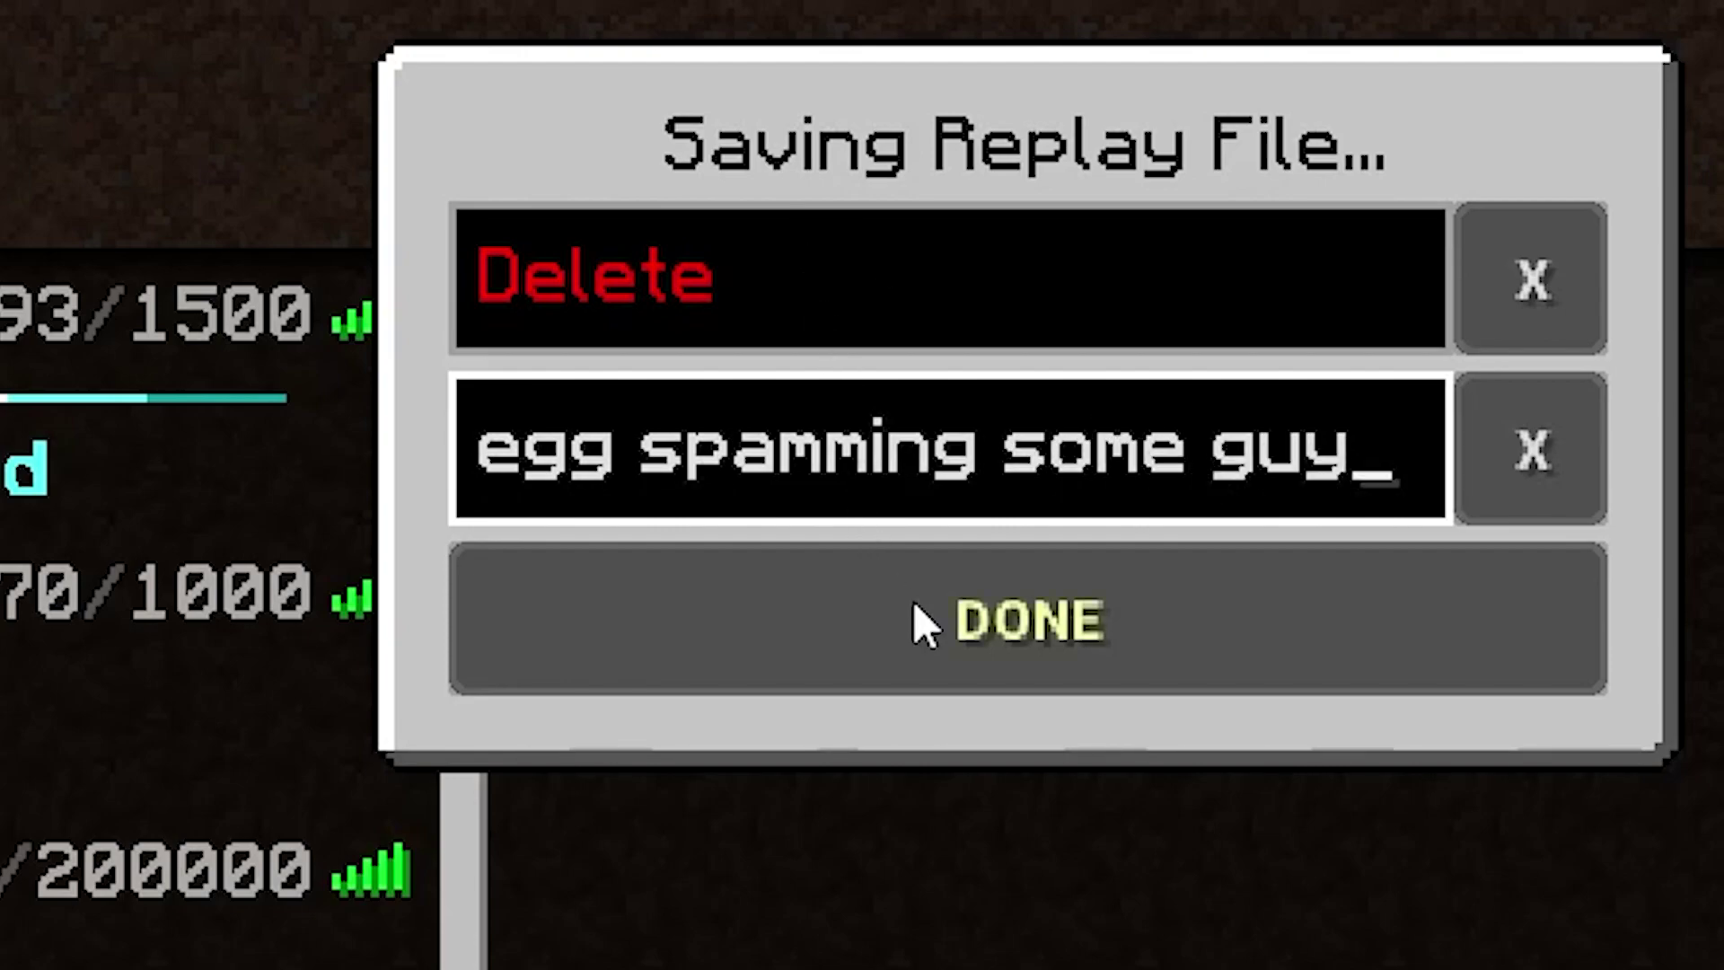
left_click(1061, 630)
Step: Return to the main menu, open the Replay Viewer, and load the "egg spamming some guy" replay
left_click(1168, 922)
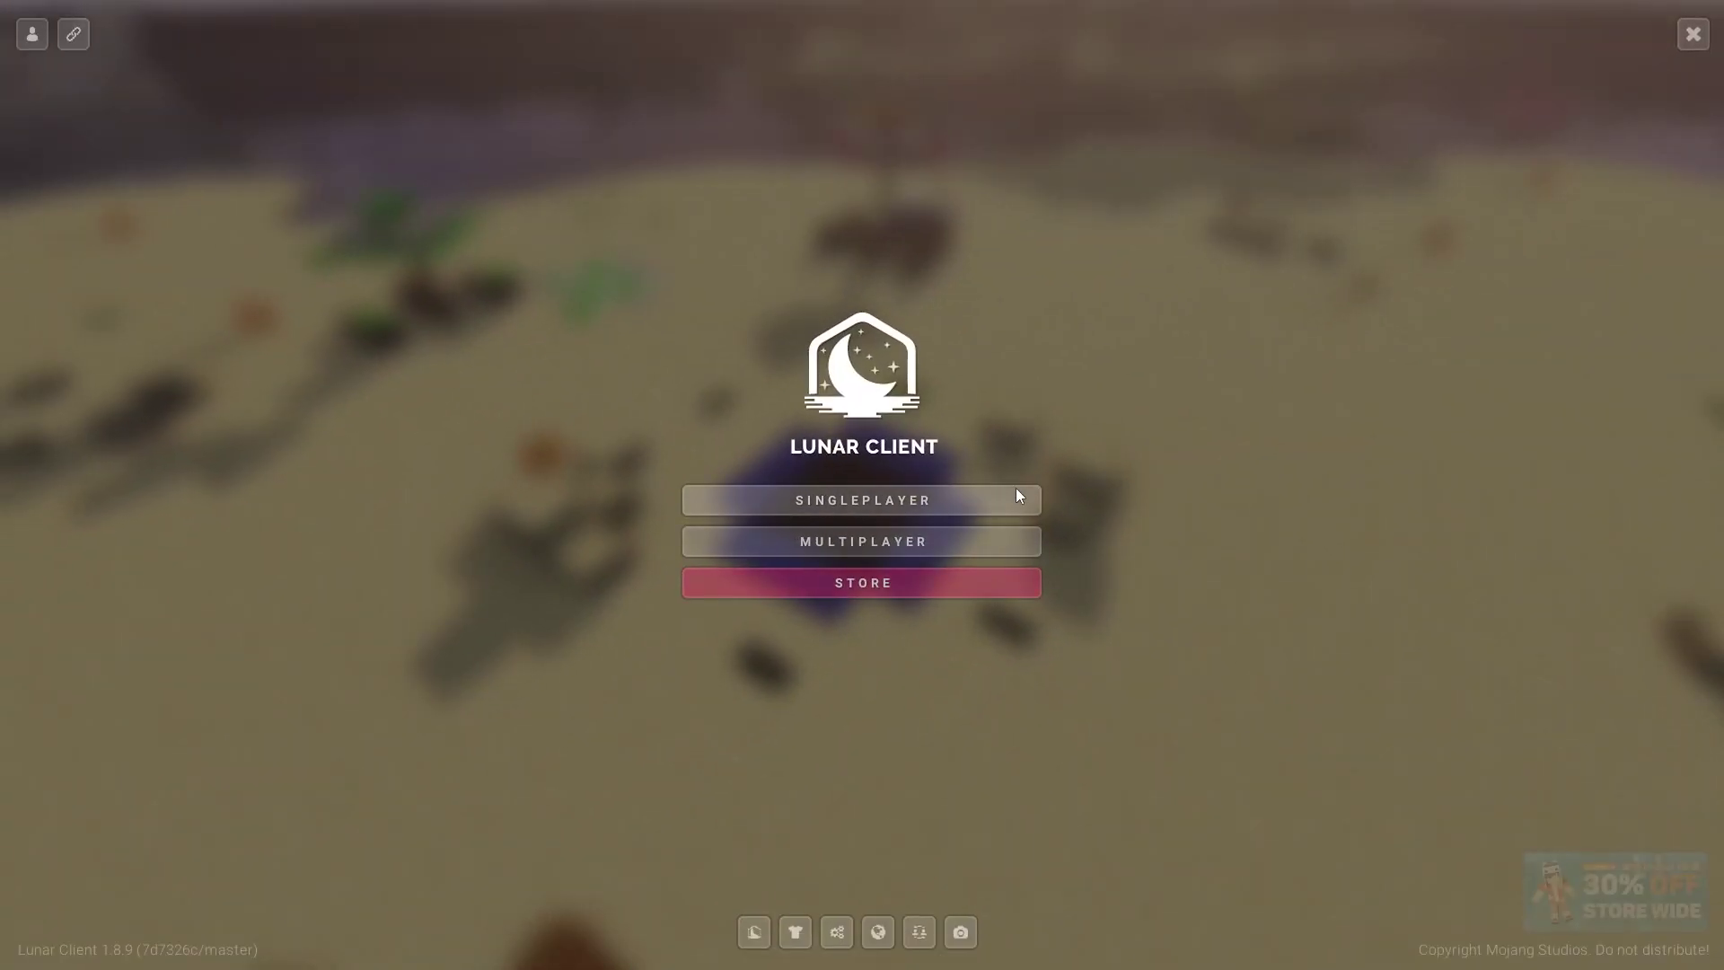
left_click(961, 931)
left_click(770, 131)
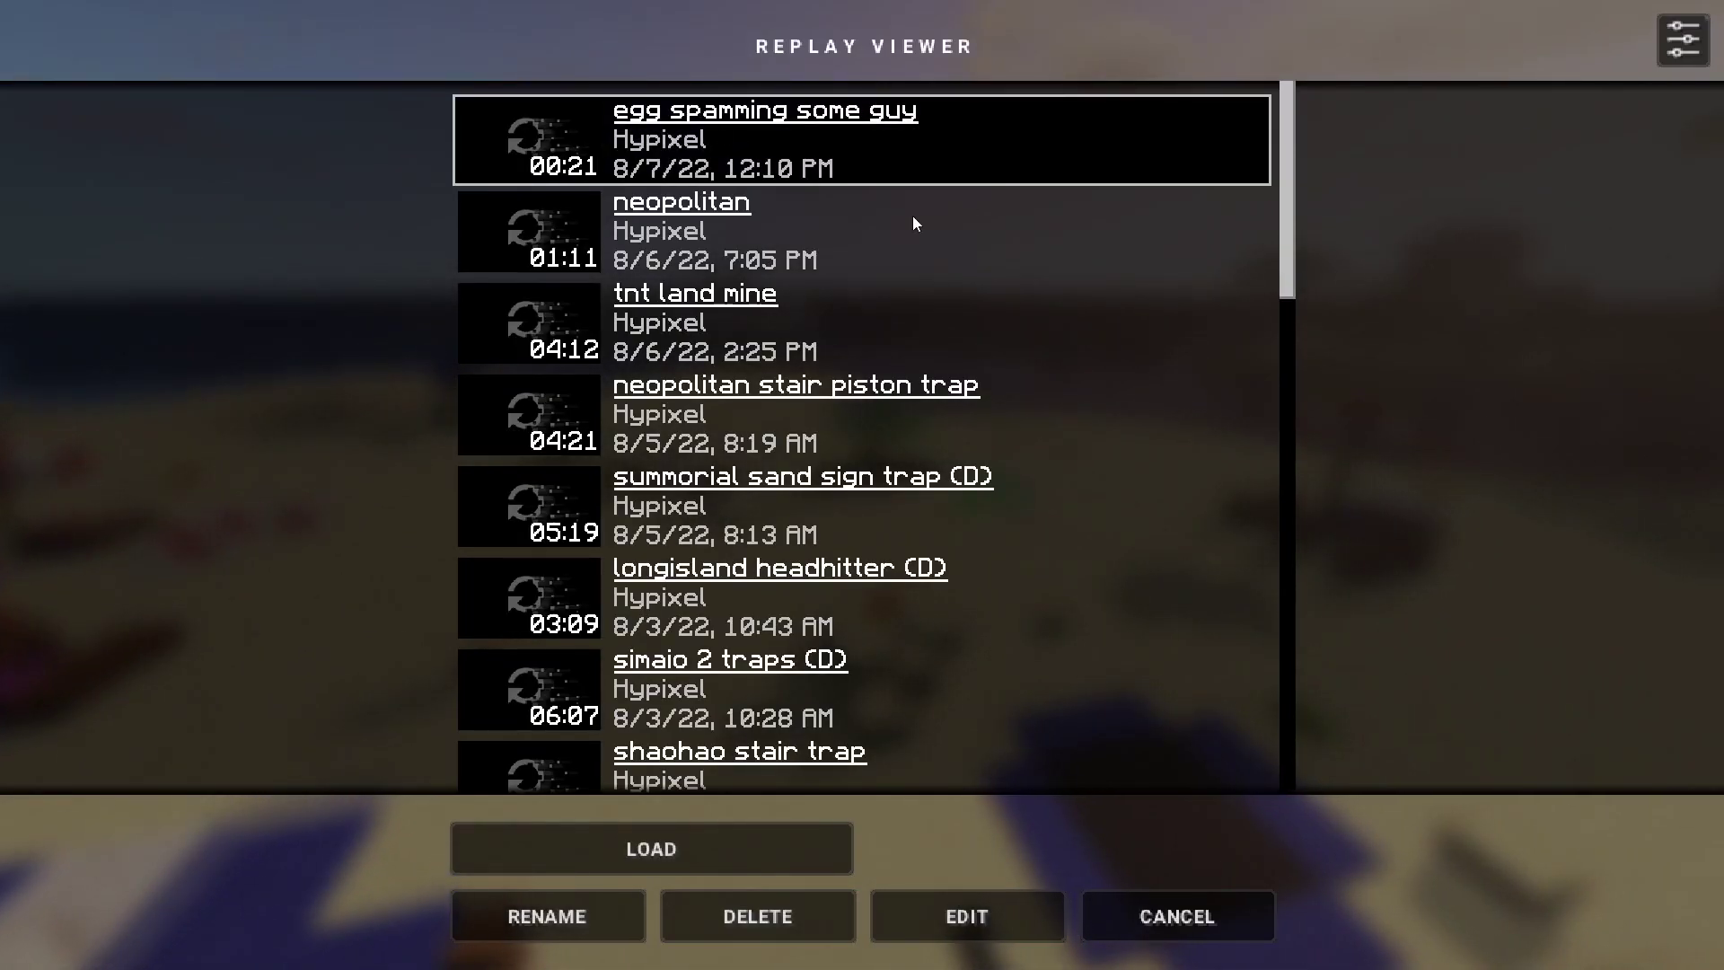
left_click(651, 858)
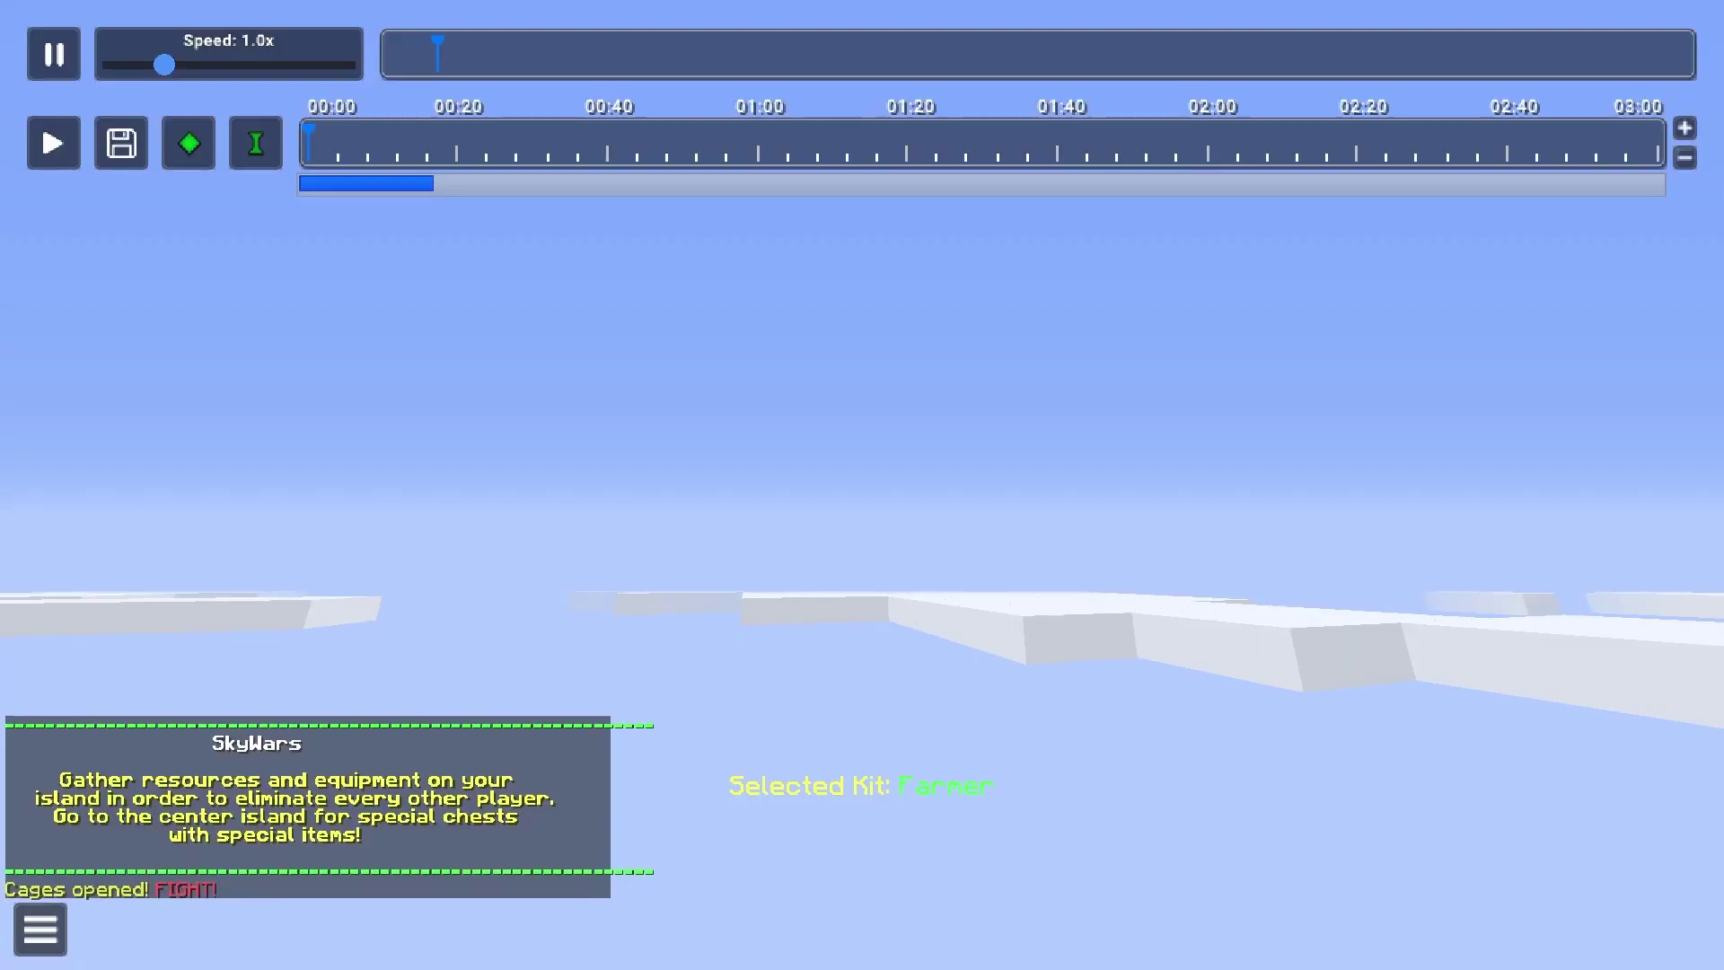
Step: Fly the camera above the centre island and pause the replay
key("s")
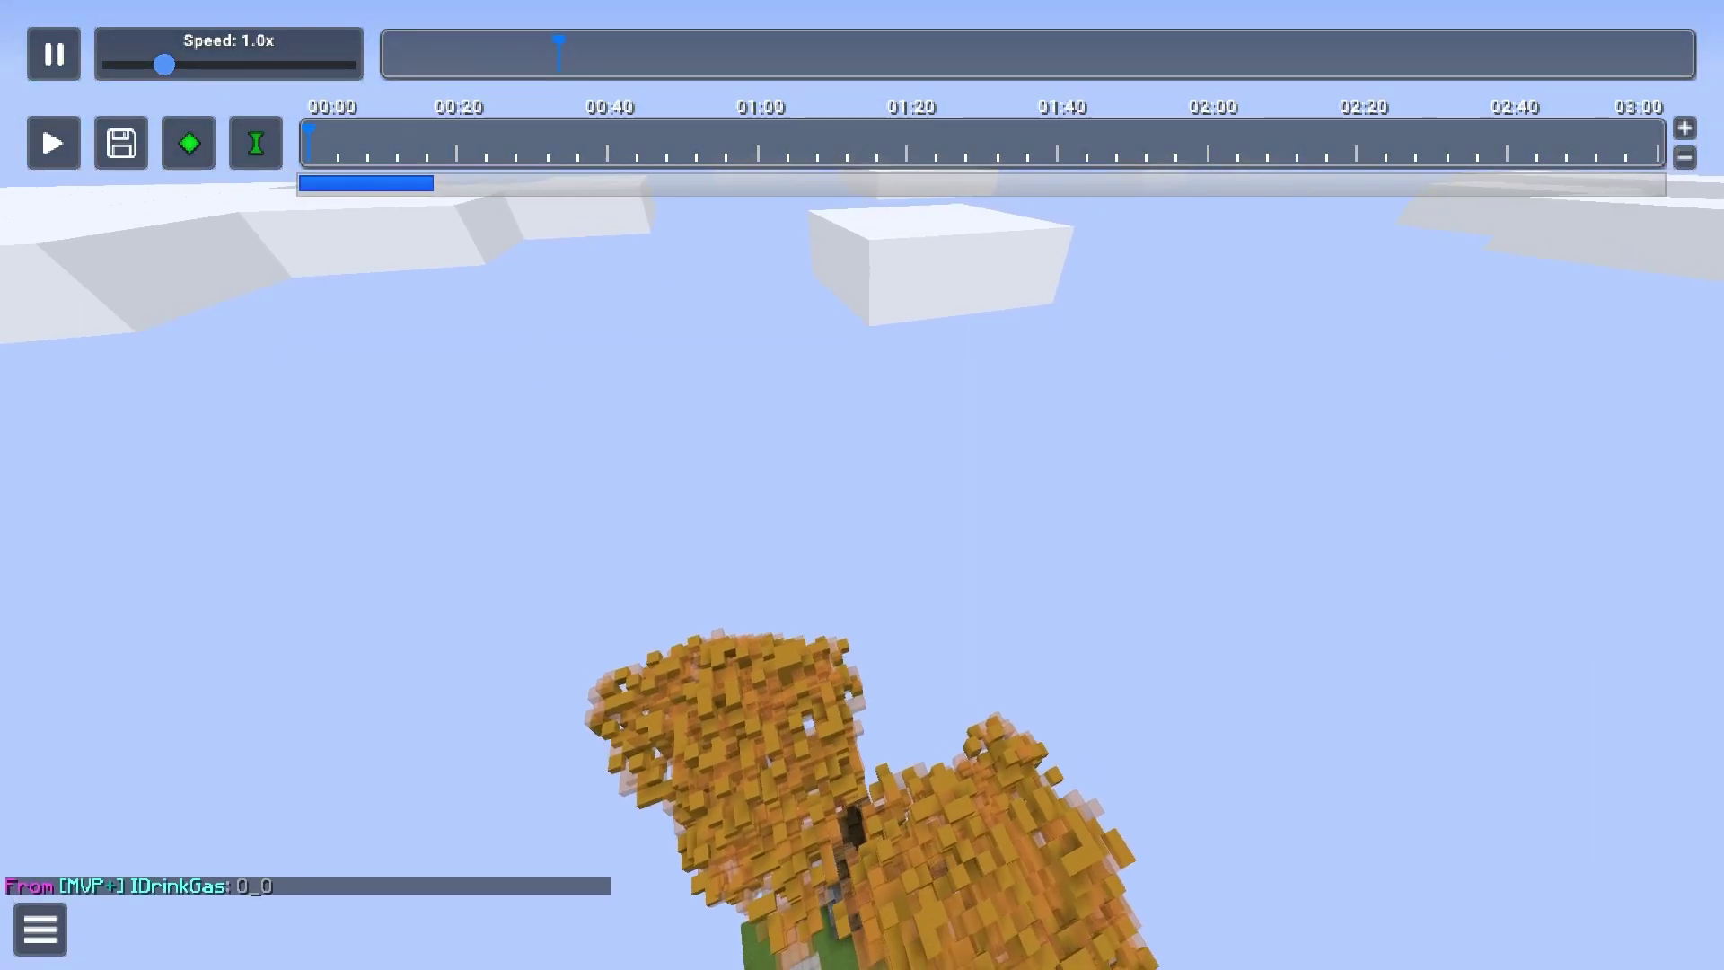
key("p")
key("w")
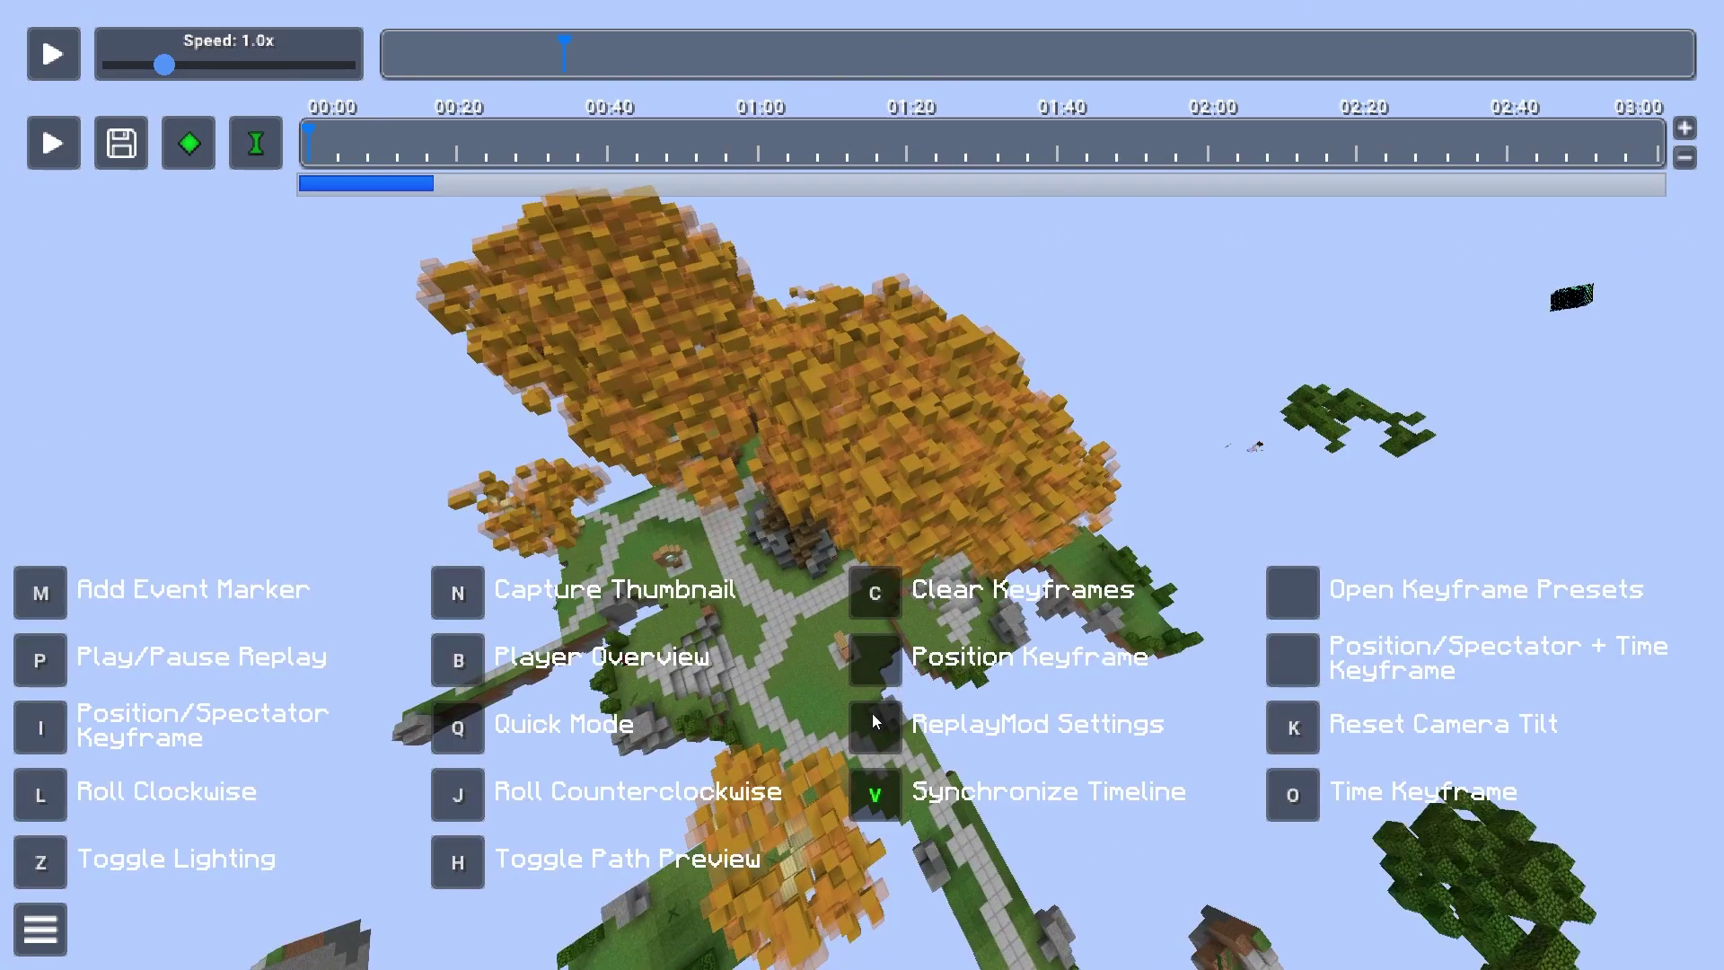
Step: In the ReplayMod settings, choose the Vanilla-ish camera and the Linear default interpolator, revisit the camera choice, and toggle Show Chat
left_click(892, 741)
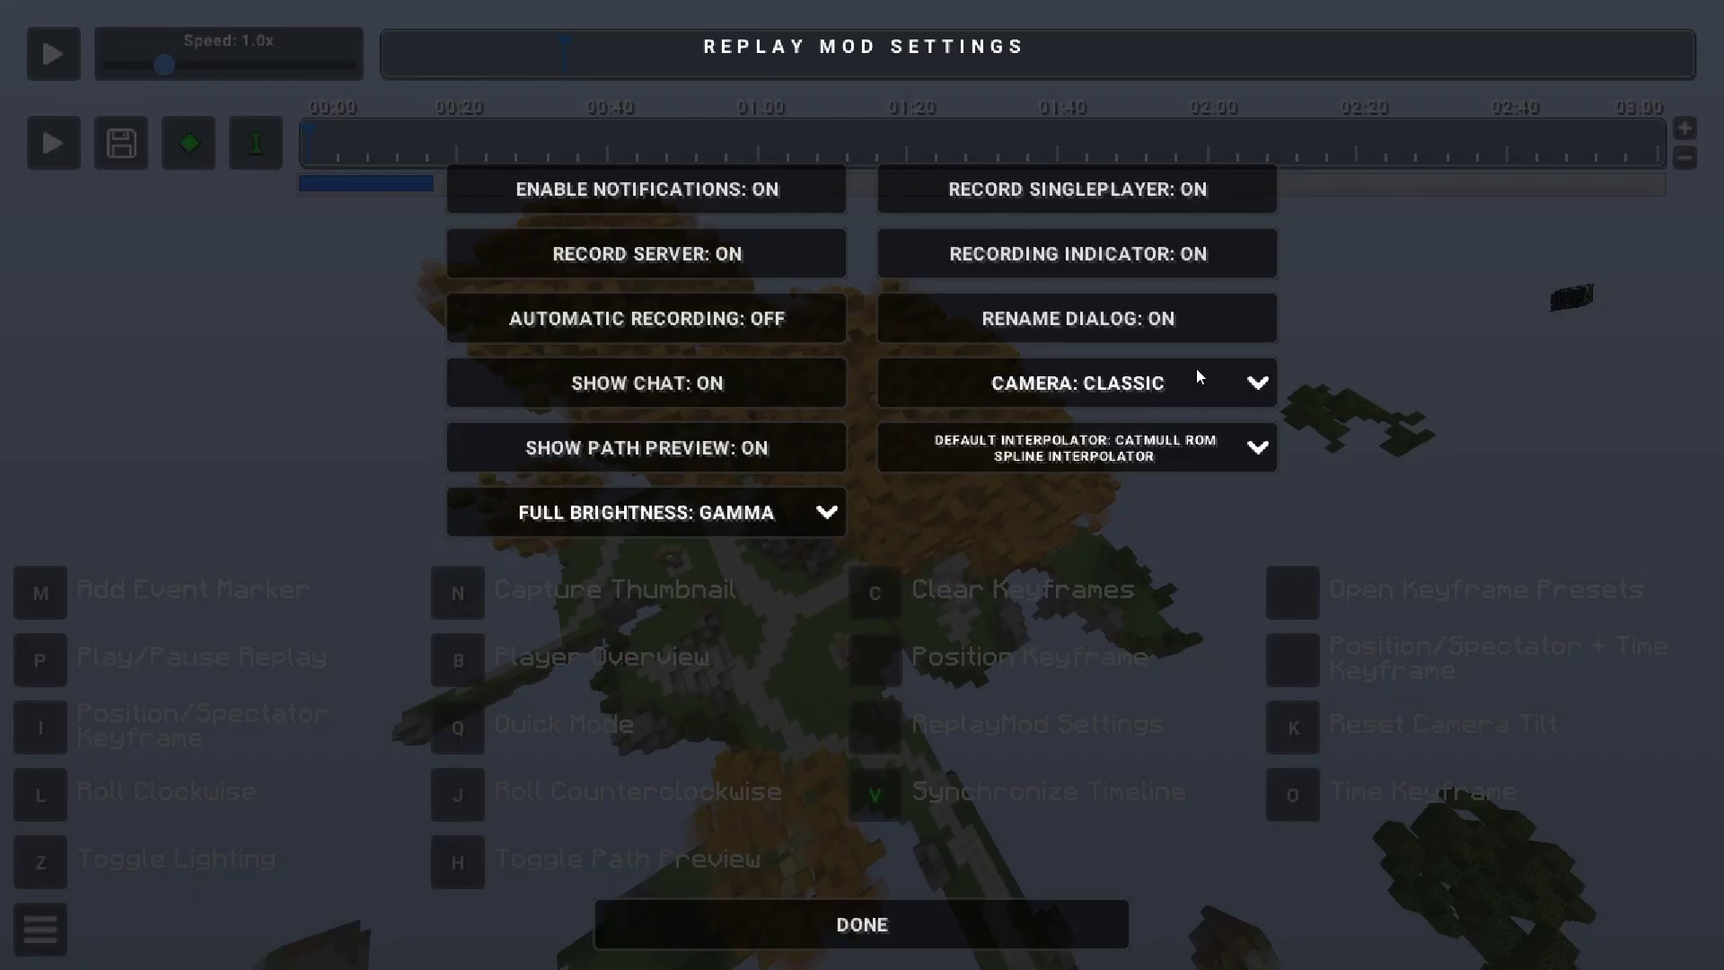
left_click(1221, 386)
left_click(1194, 465)
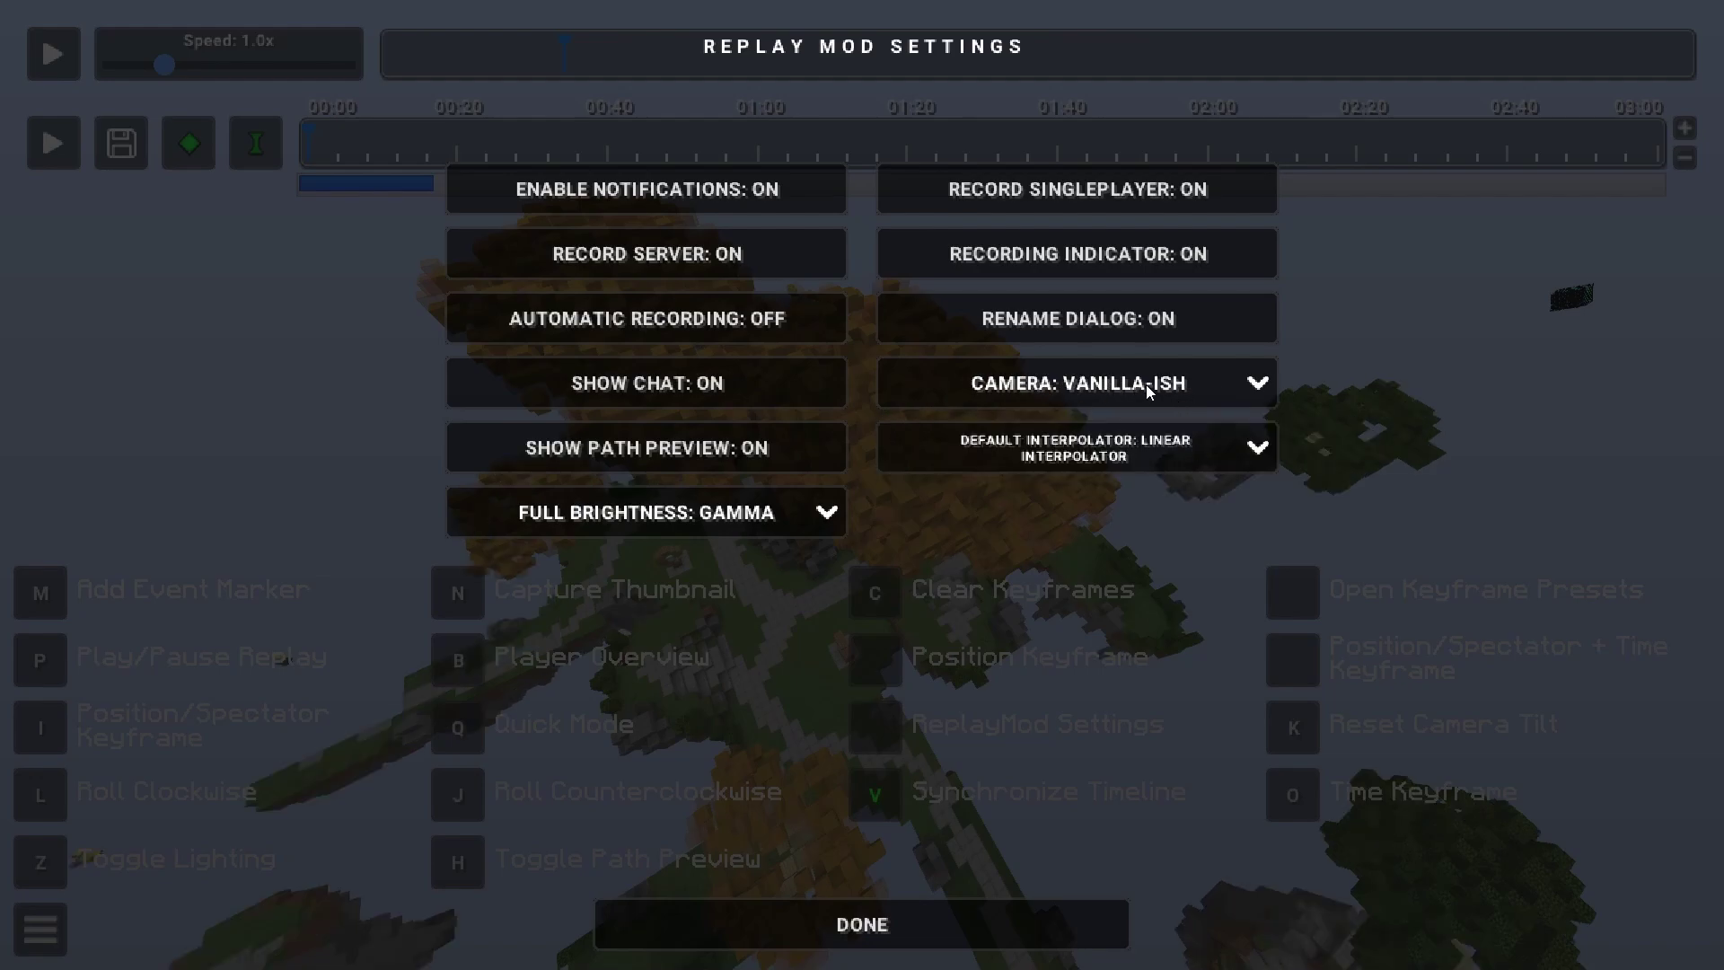
left_click(1145, 384)
left_click(1070, 423)
left_click(647, 383)
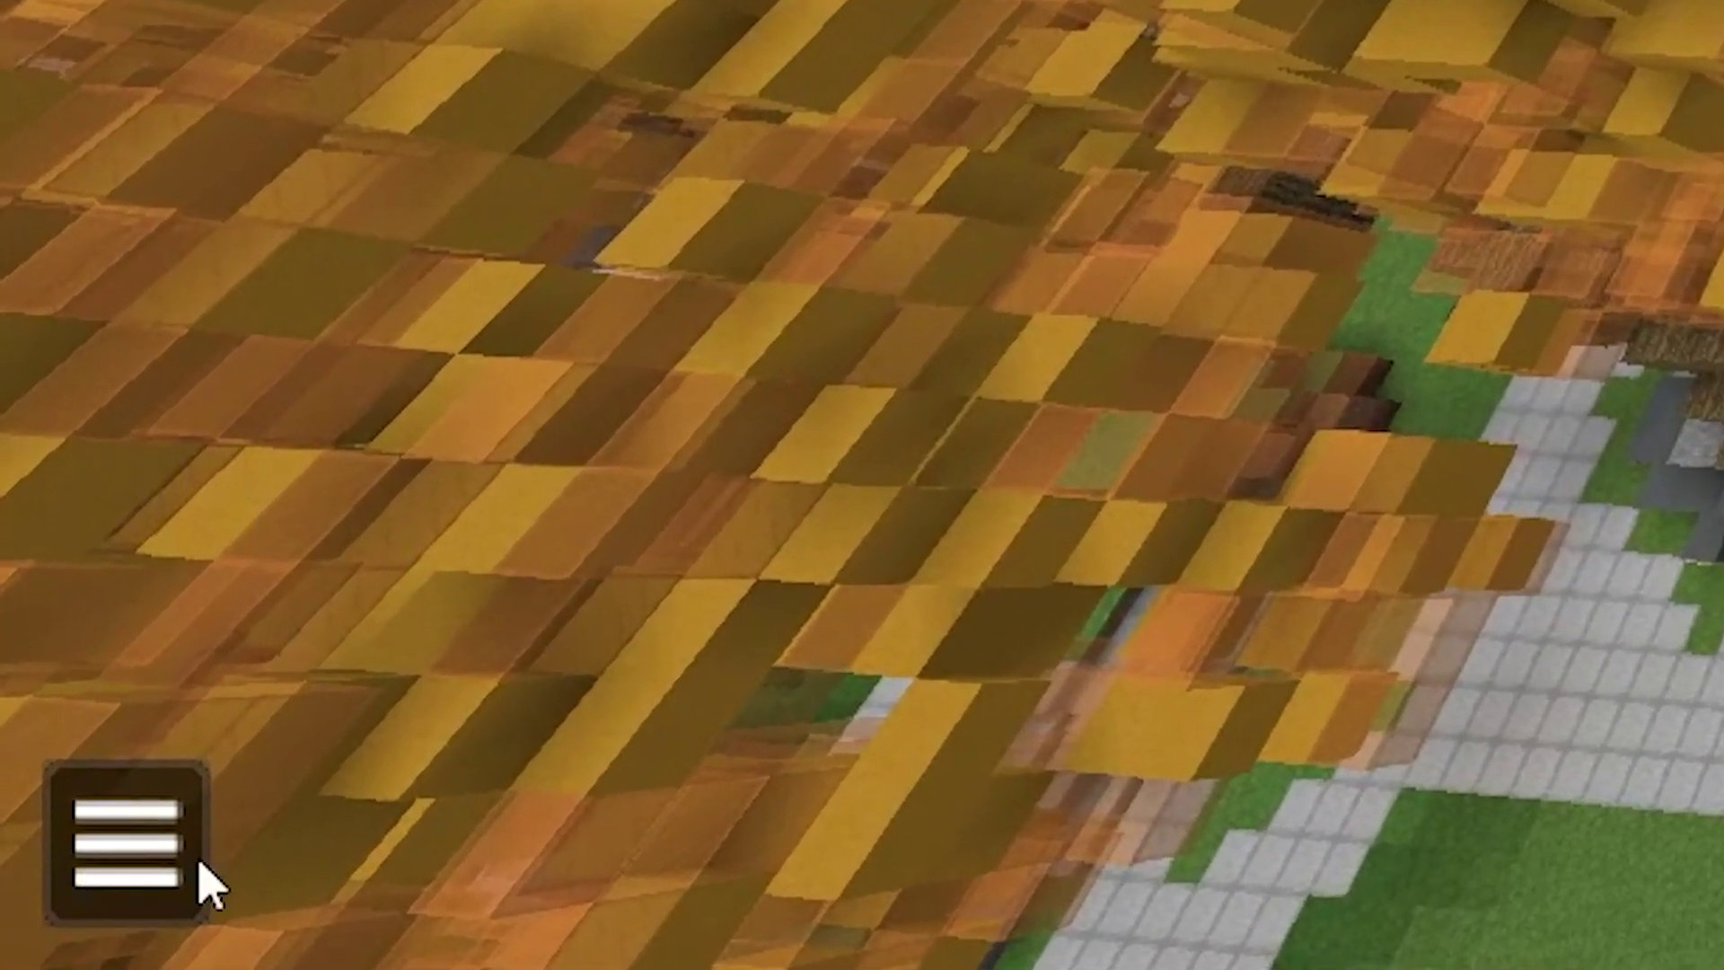
Step: Look over the replay shortcut list, and spectate the recording player from the Player Overview
left_click(199, 878)
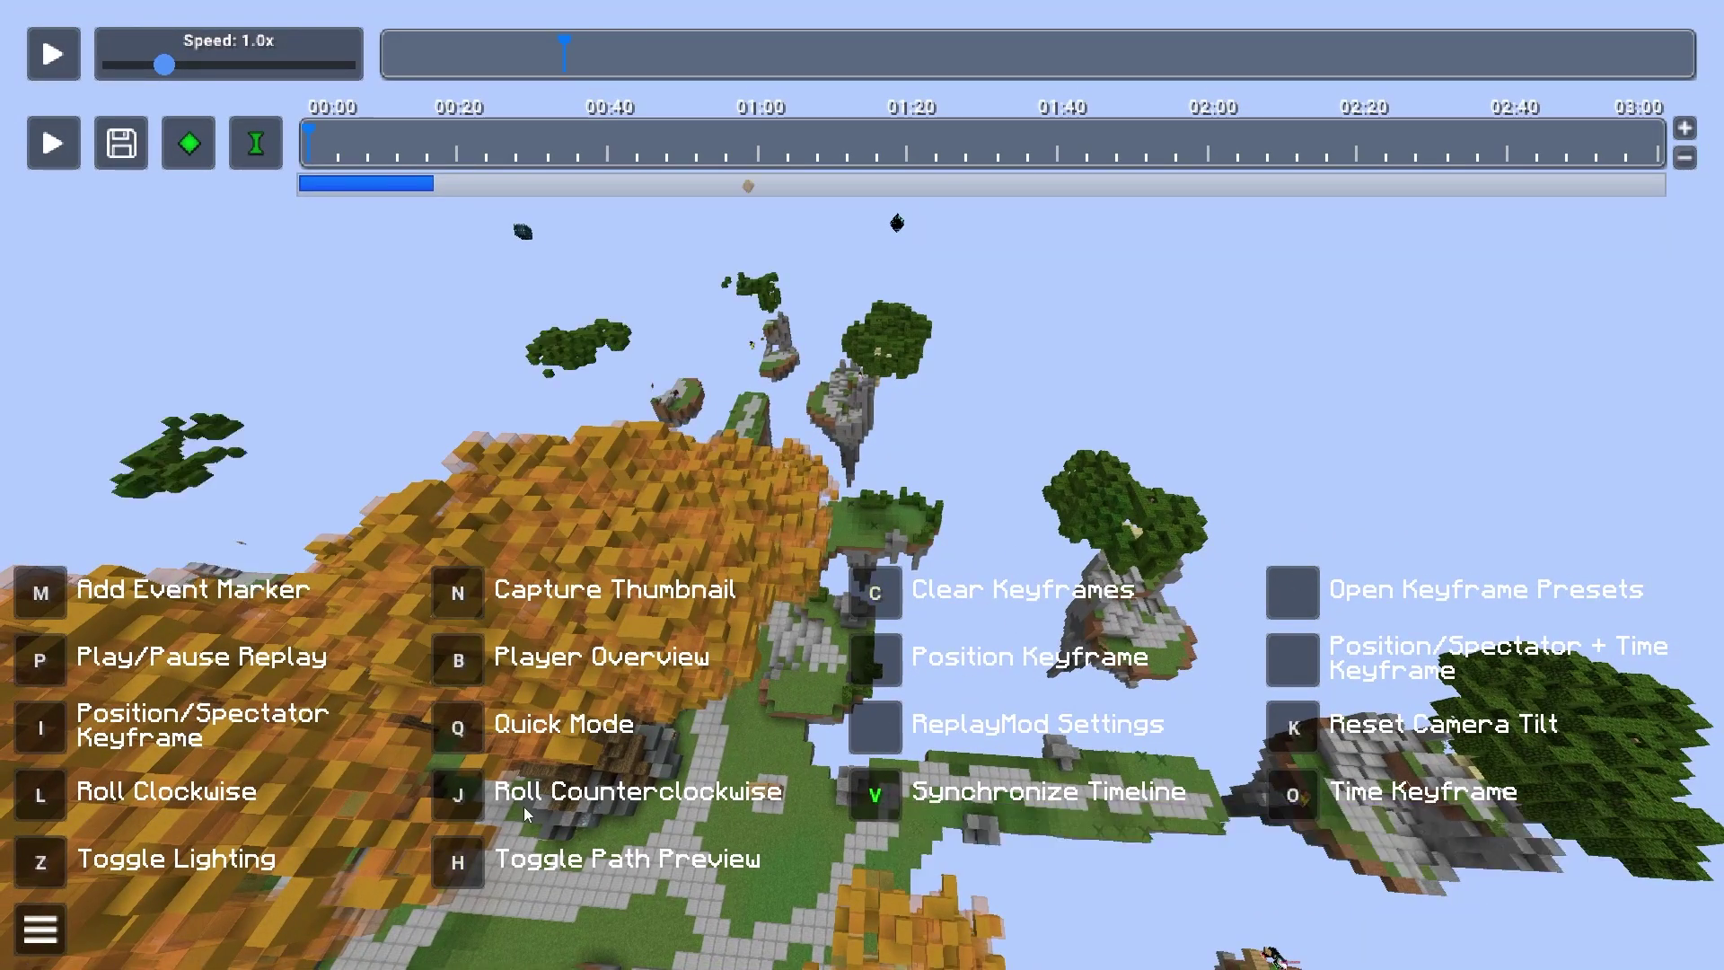
left_click(407, 849)
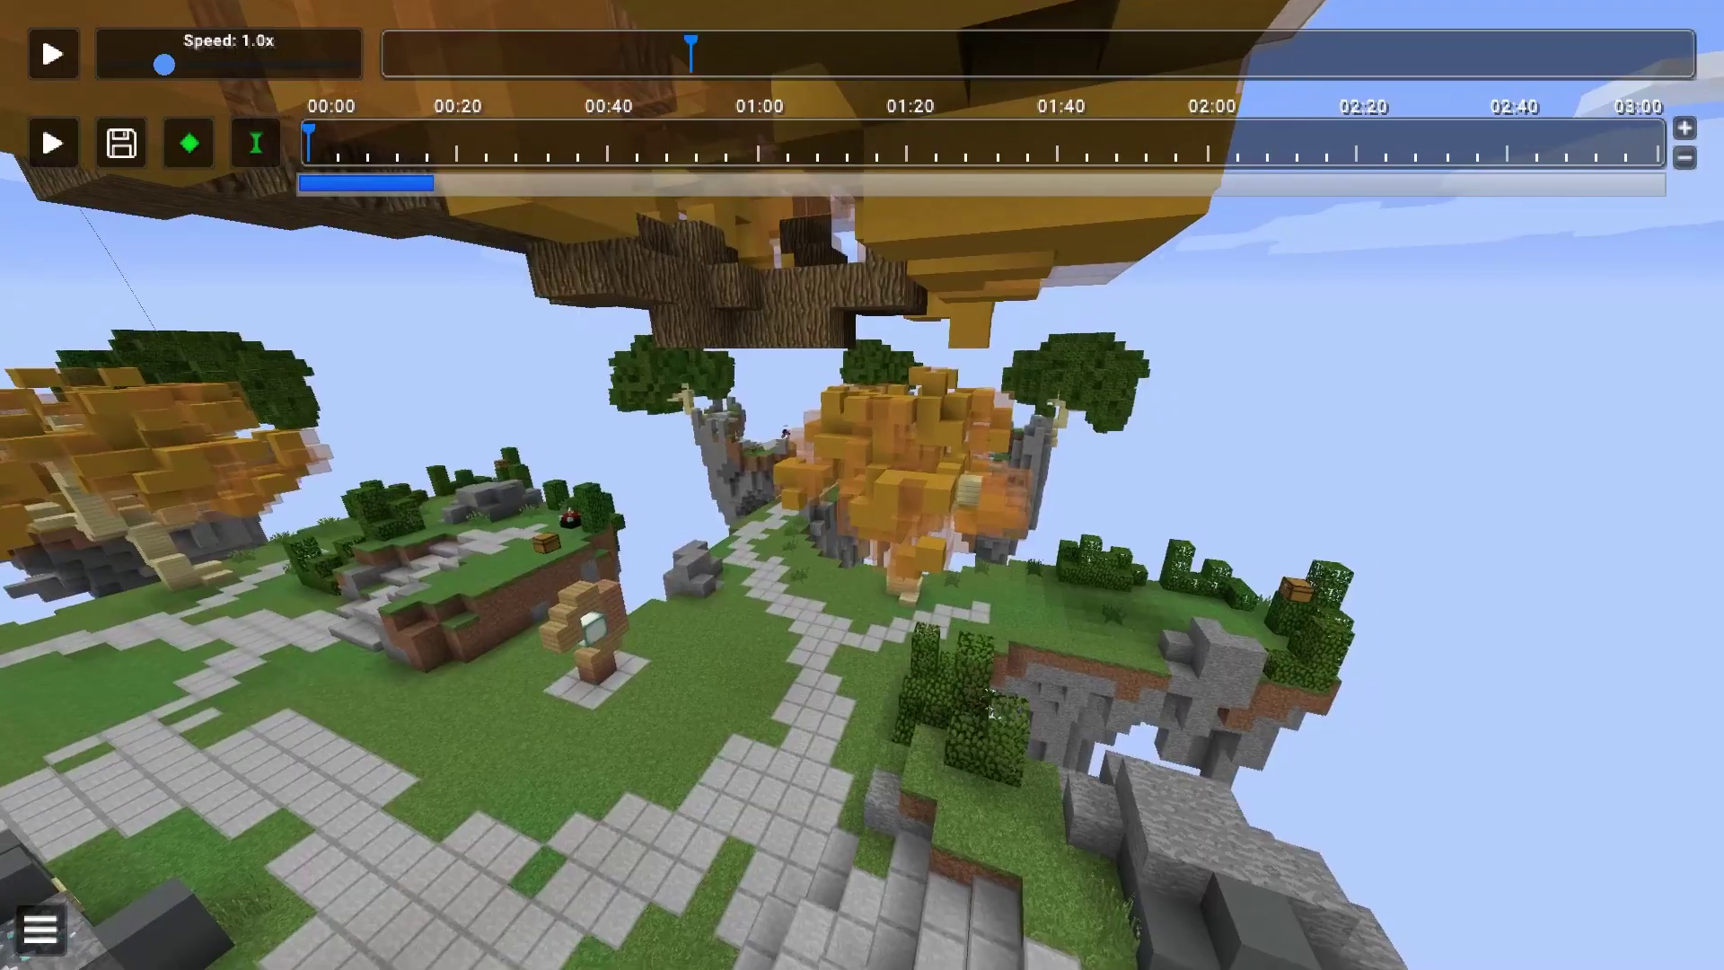
key("b")
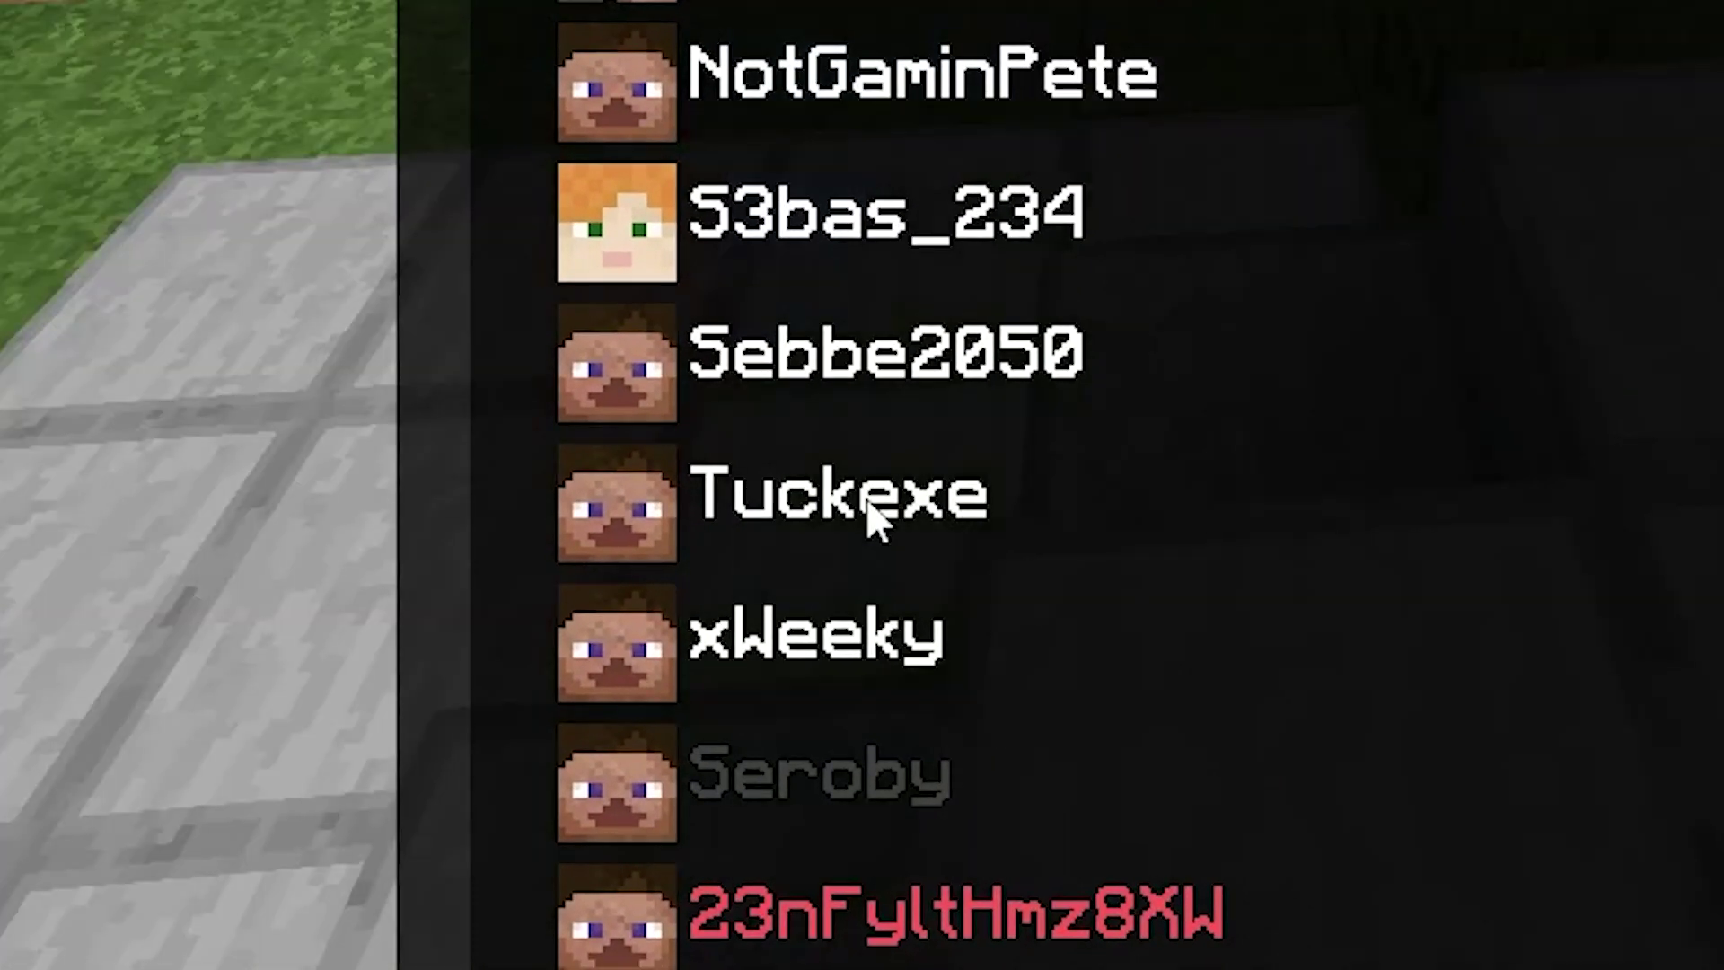
left_click(726, 666)
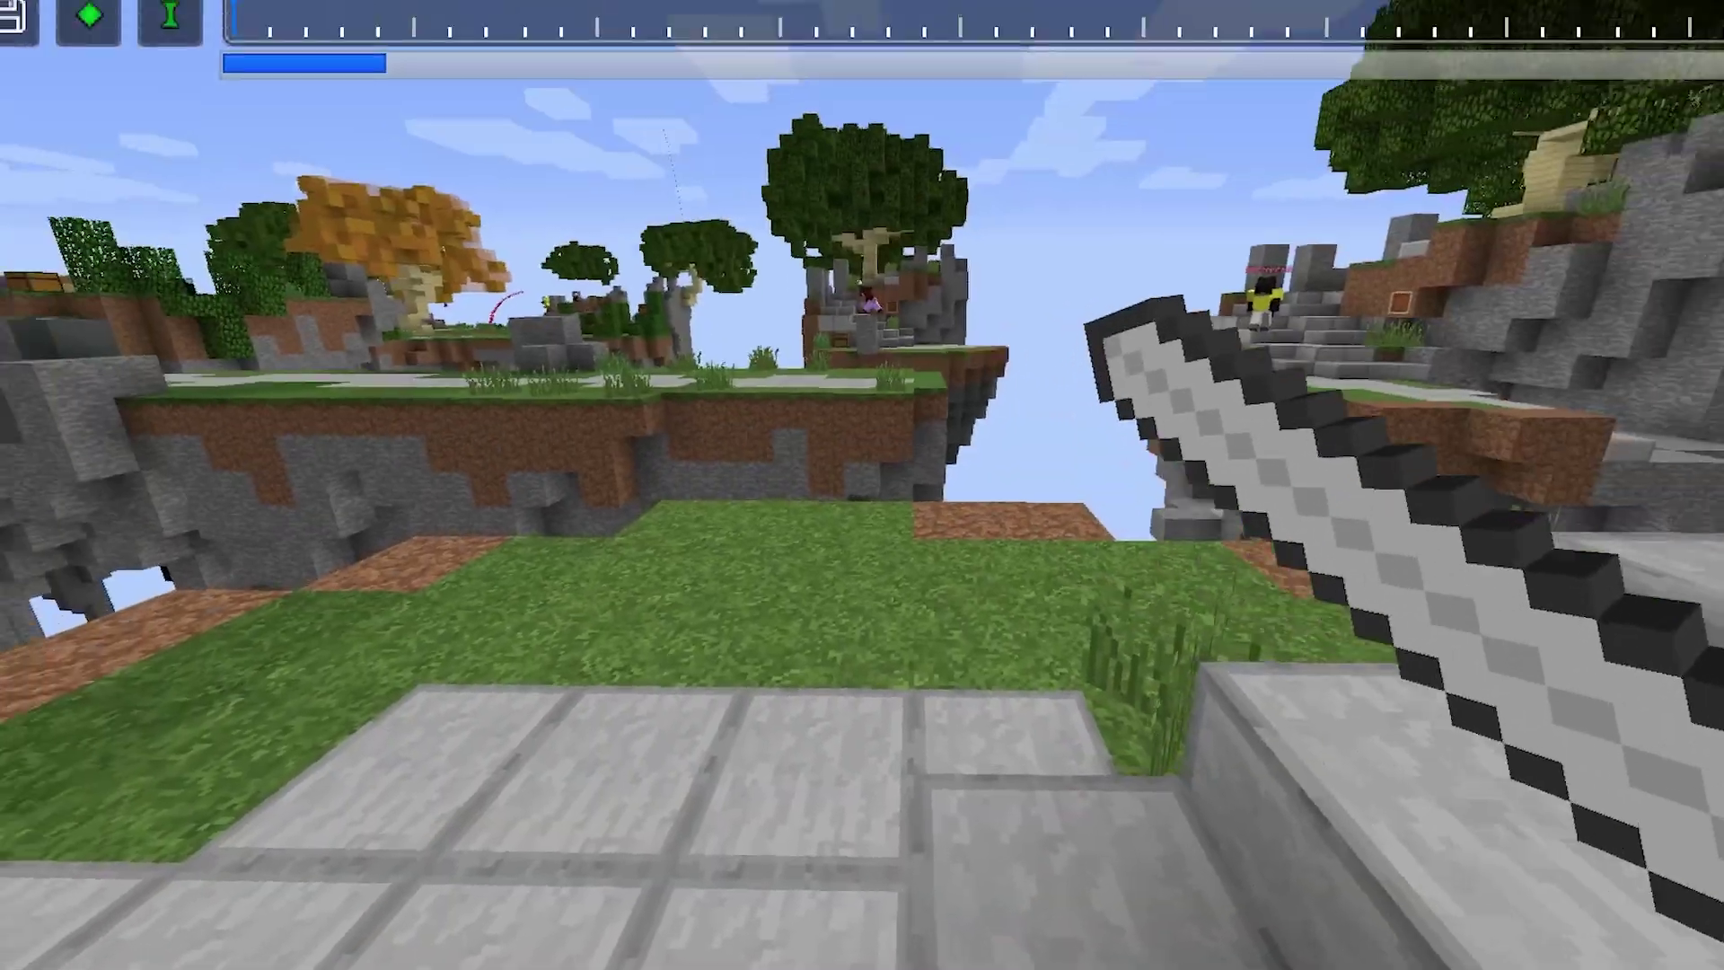
Step: Leave the player's view, fly the camera back to frame them on their island, and advance the replay to 00:04 before pausing
key("shift")
key("s")
key("w")
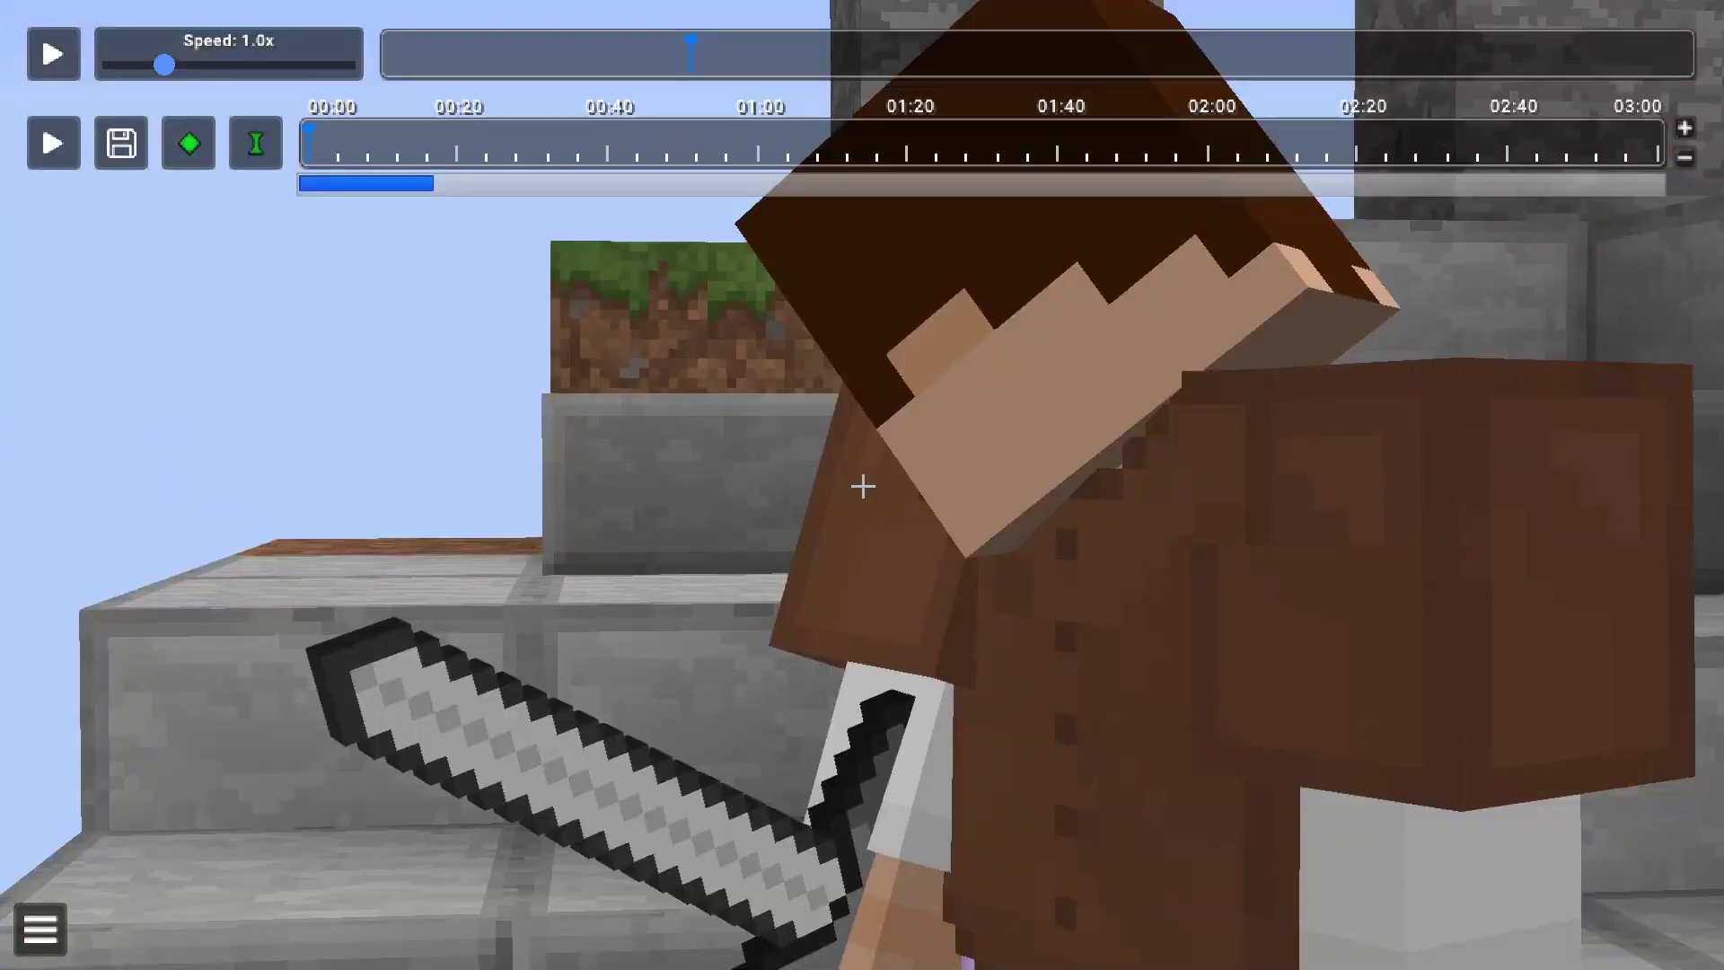
key("s")
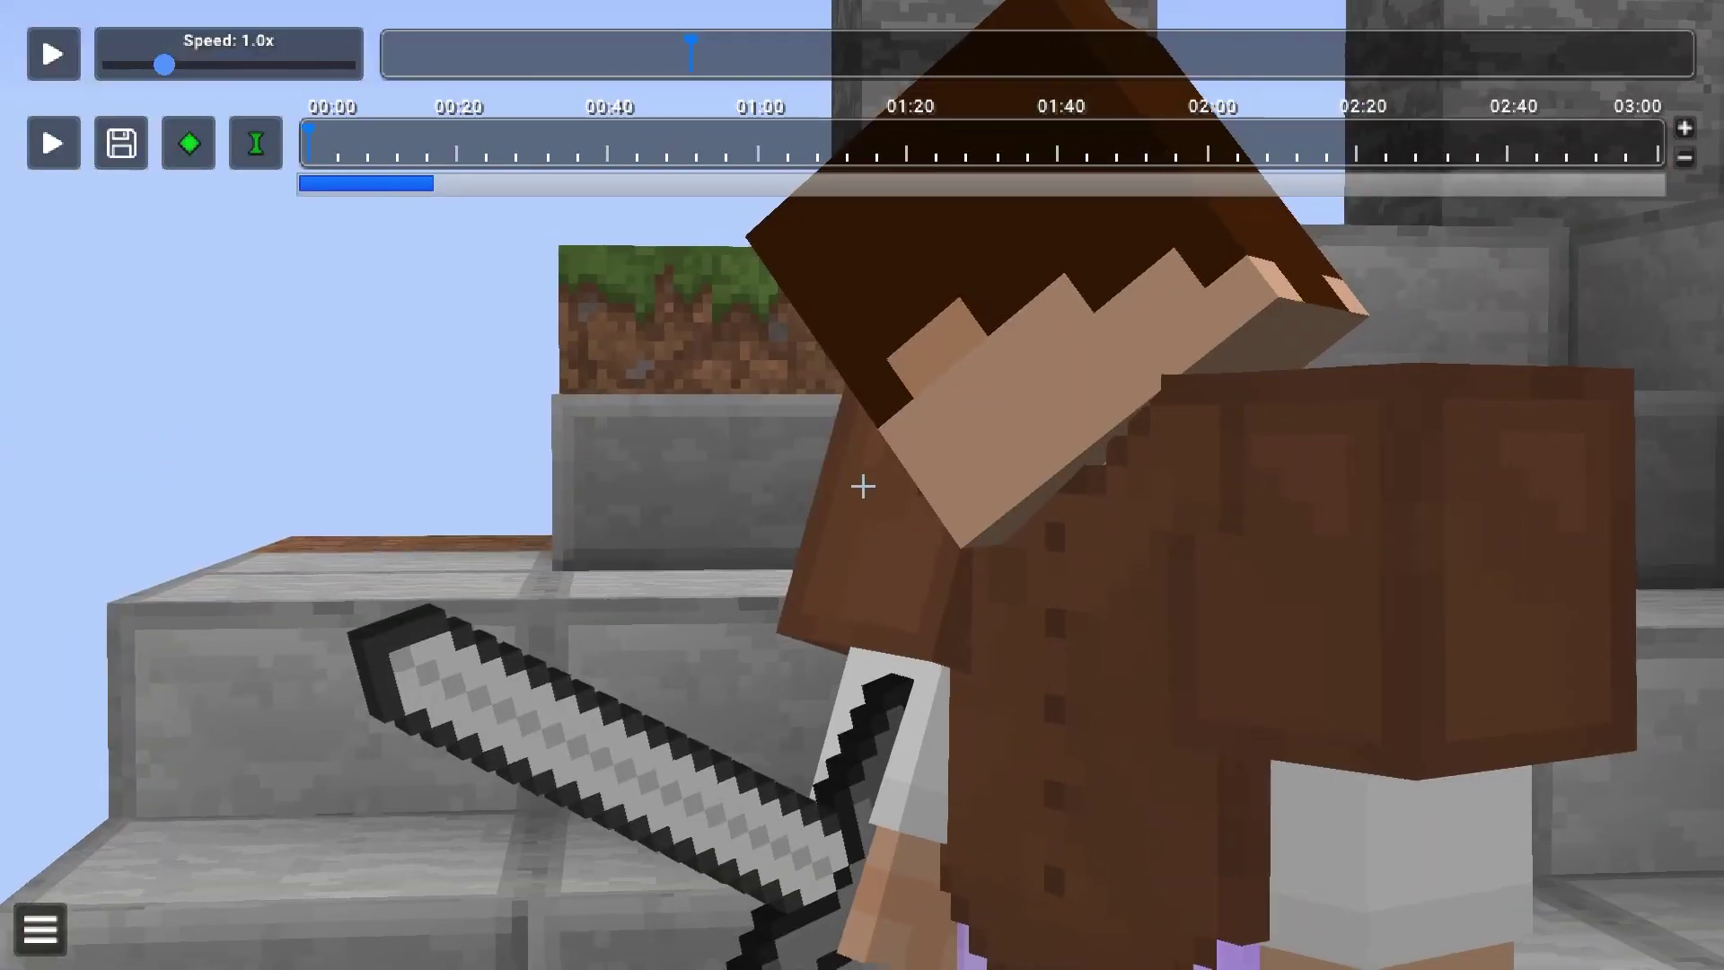
key("c")
key("s")
key("w")
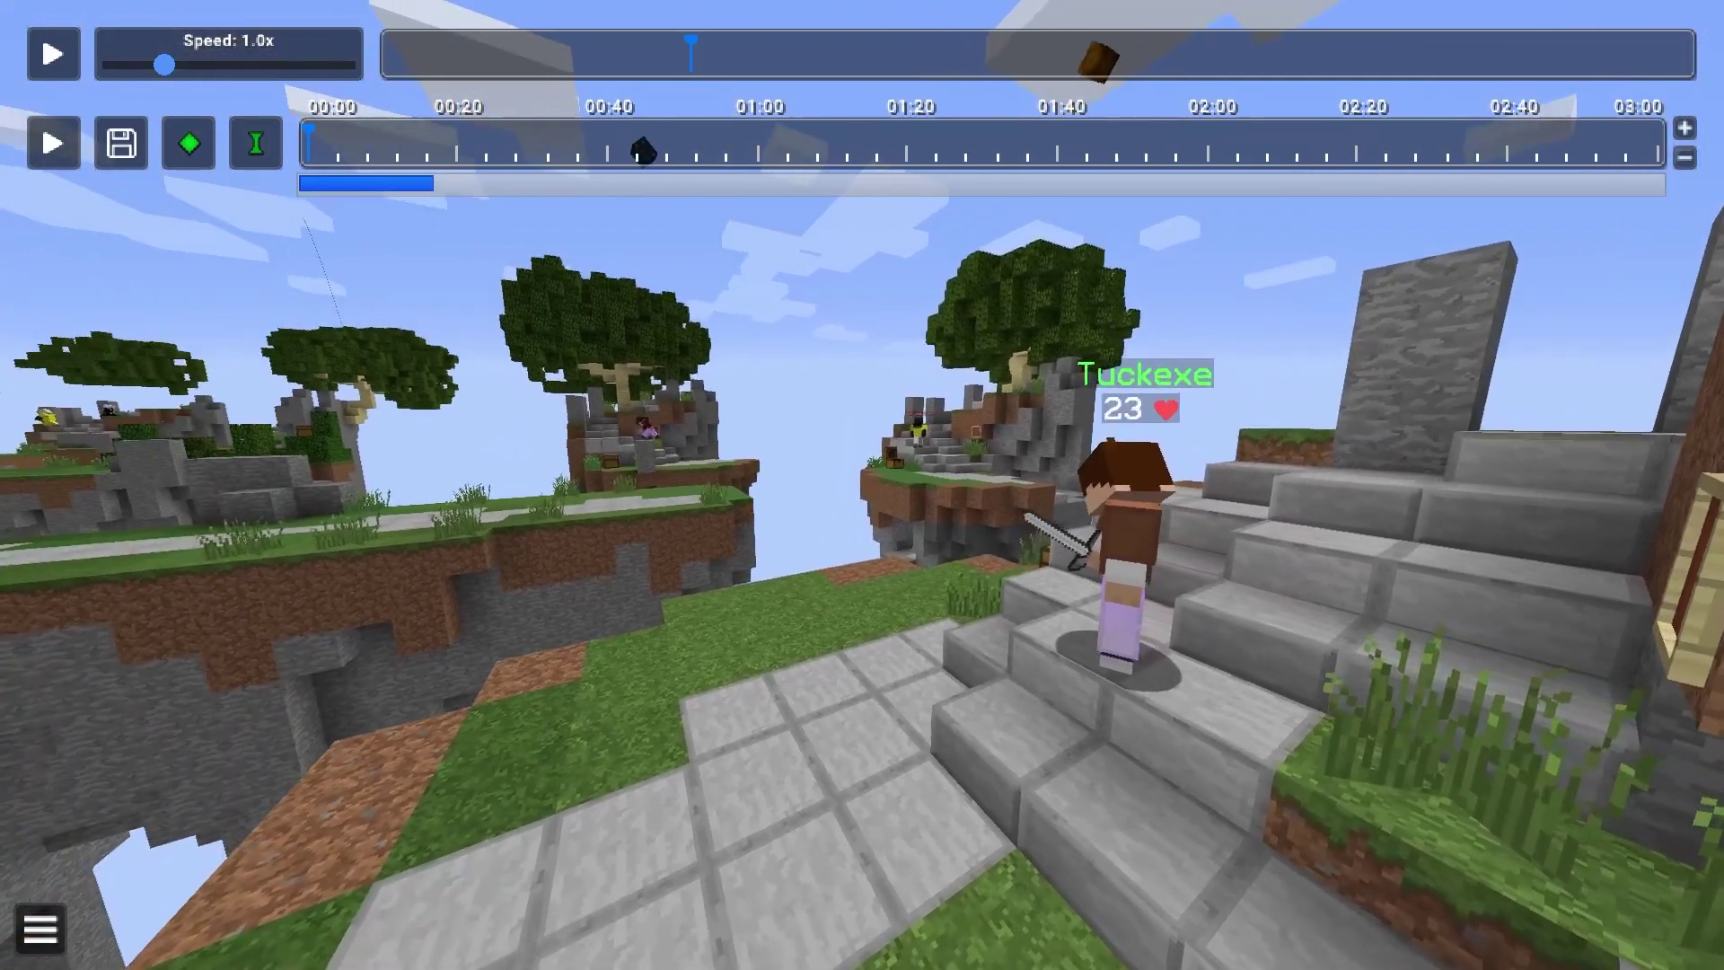
key("p")
key("p")
key("t")
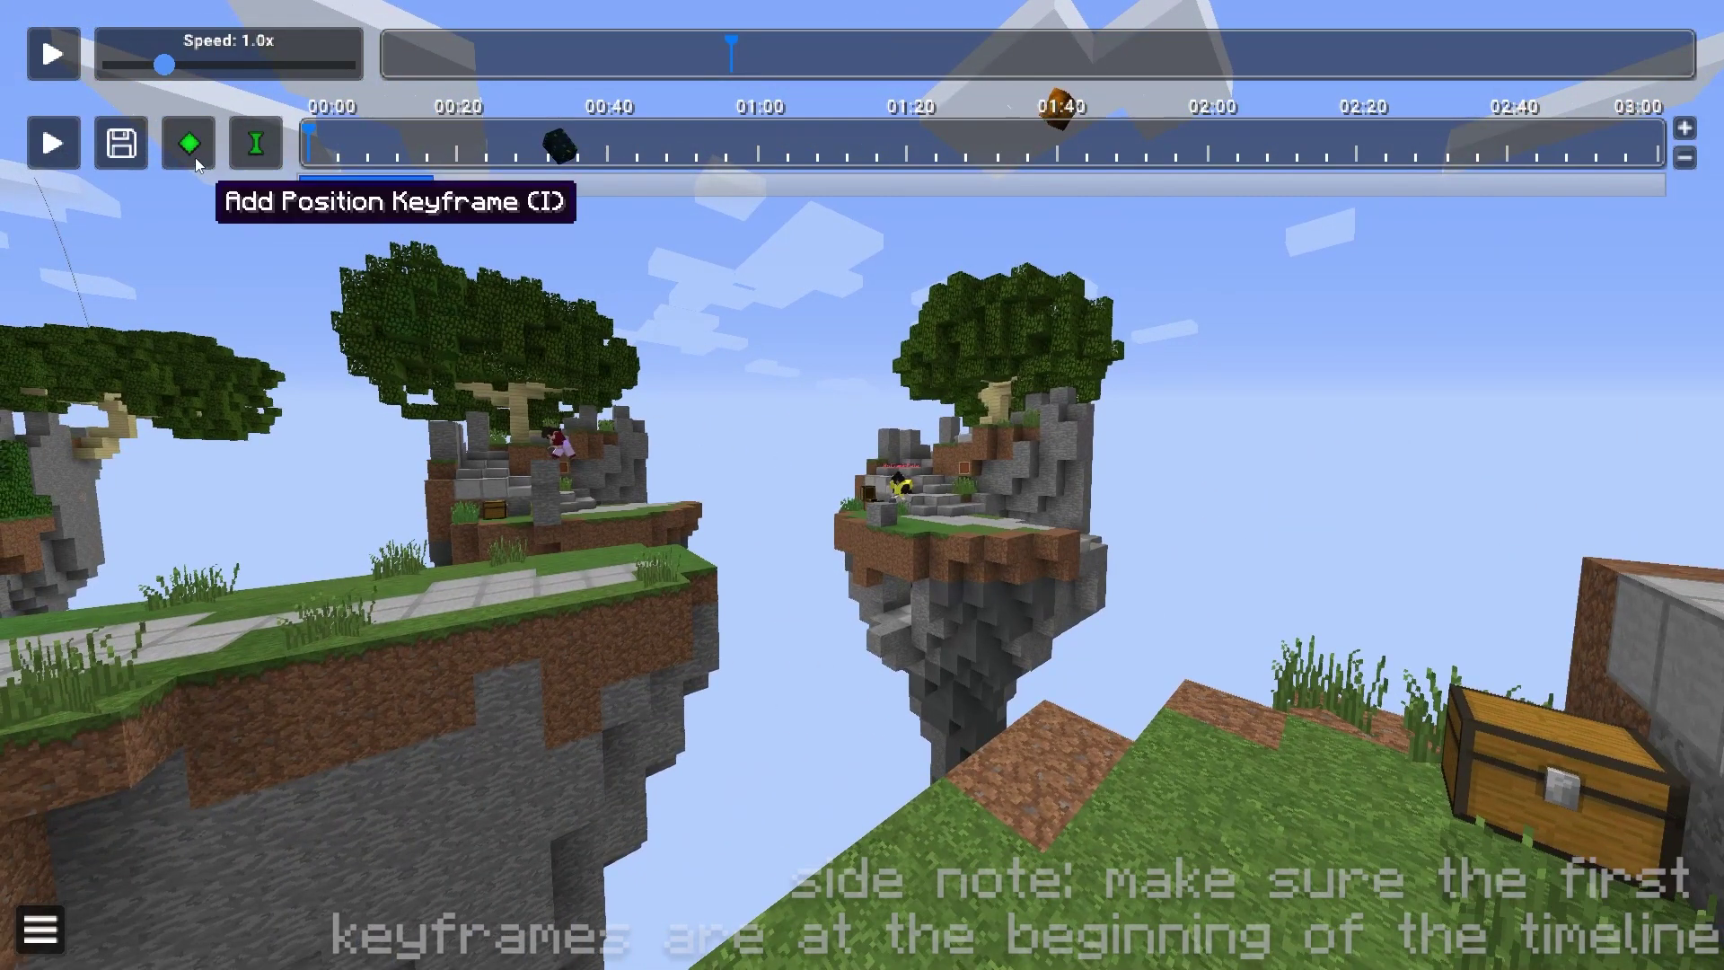
Step: Place position and time keyframes at the start of the keyframe timeline with the player beside the stairs in view
left_click(196, 159)
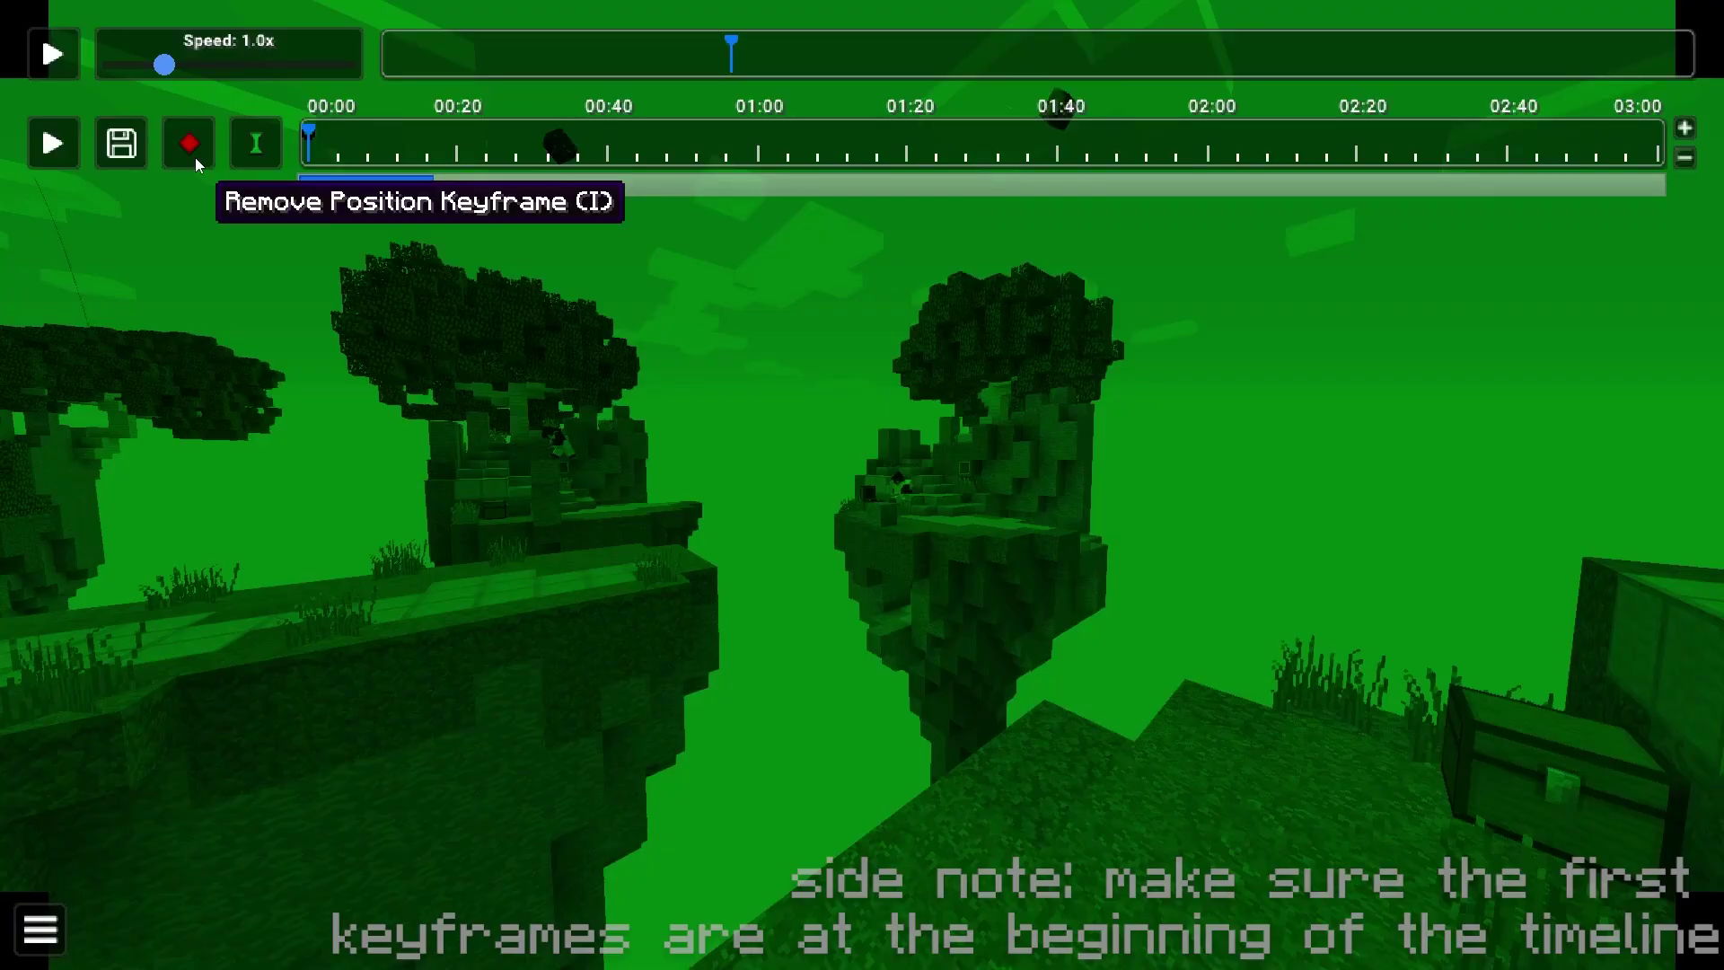
left_click(196, 159)
left_click(188, 154)
left_click(188, 159)
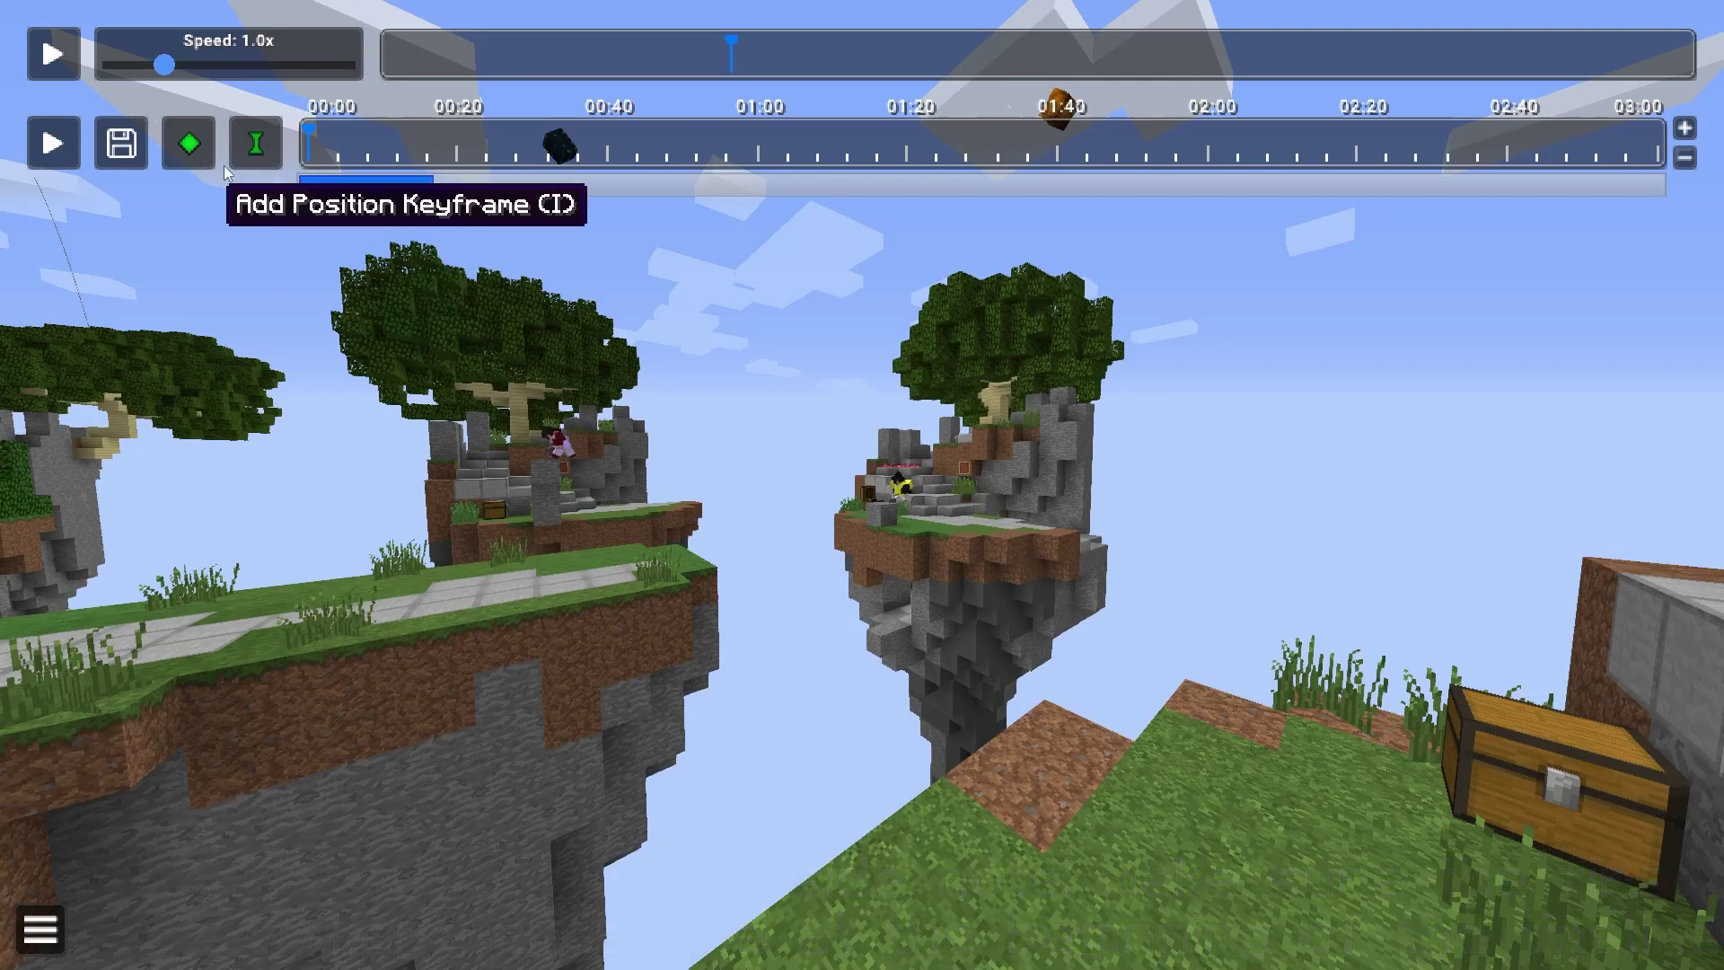
left_click(633, 359)
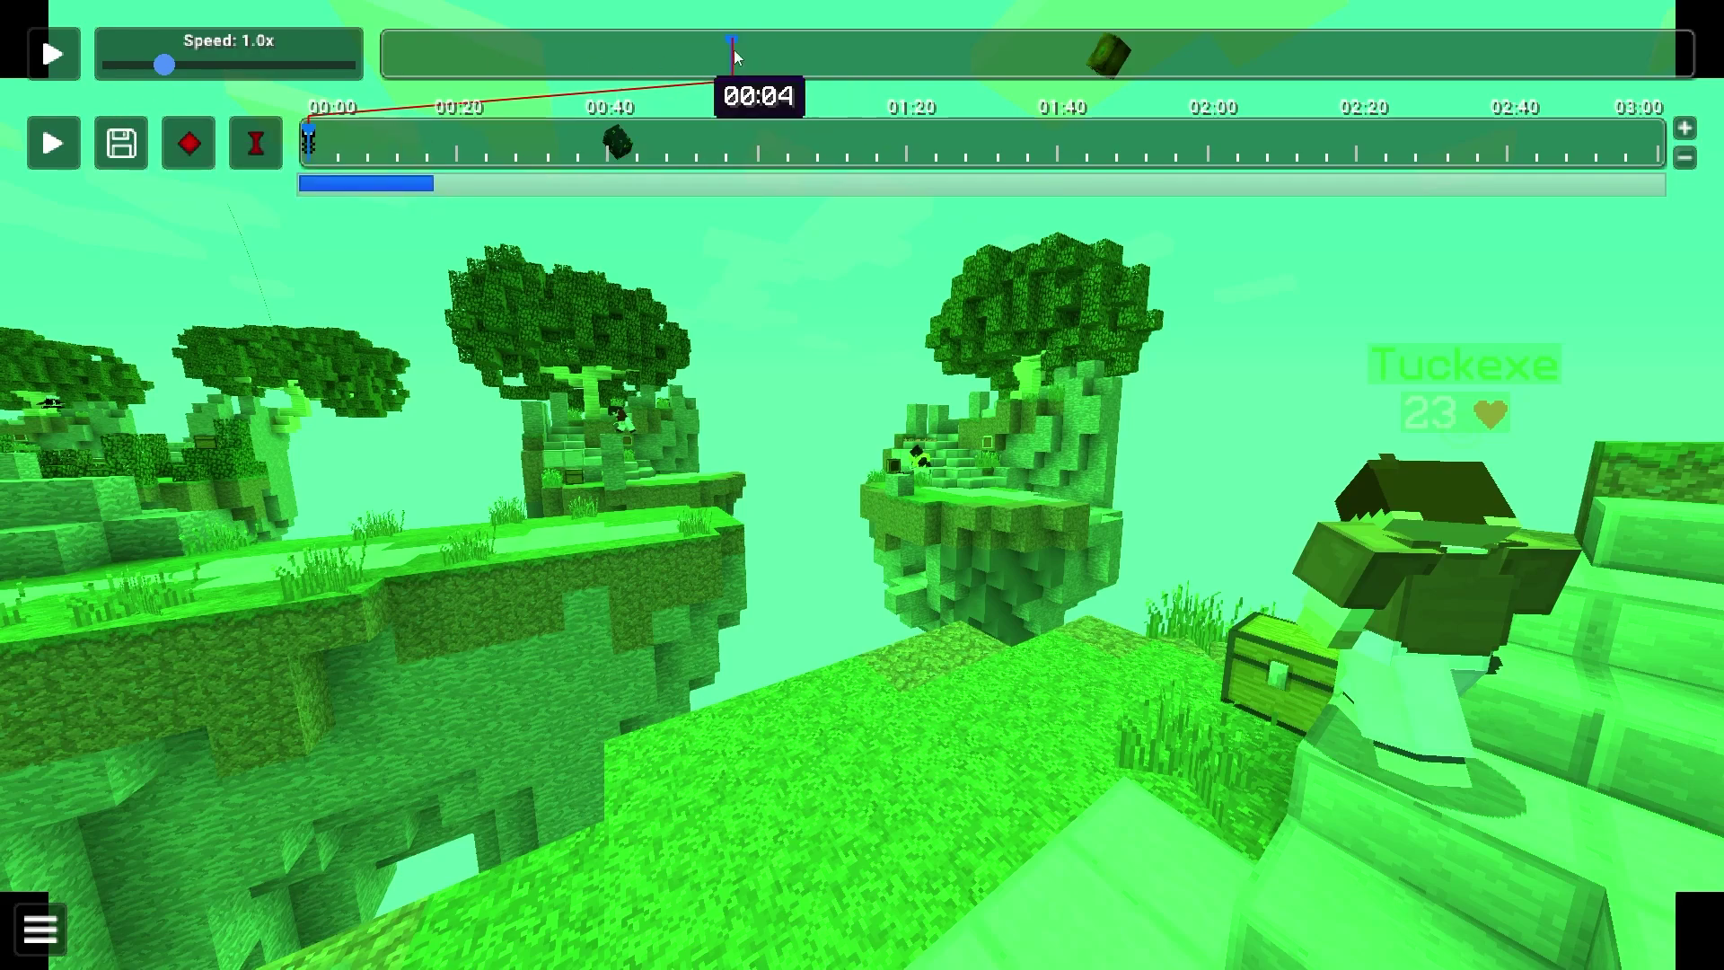
Step: Play the replay to 00:11, pause it, and add position and time keyframes at 00:05 on the keyframe timeline
left_click(56, 56)
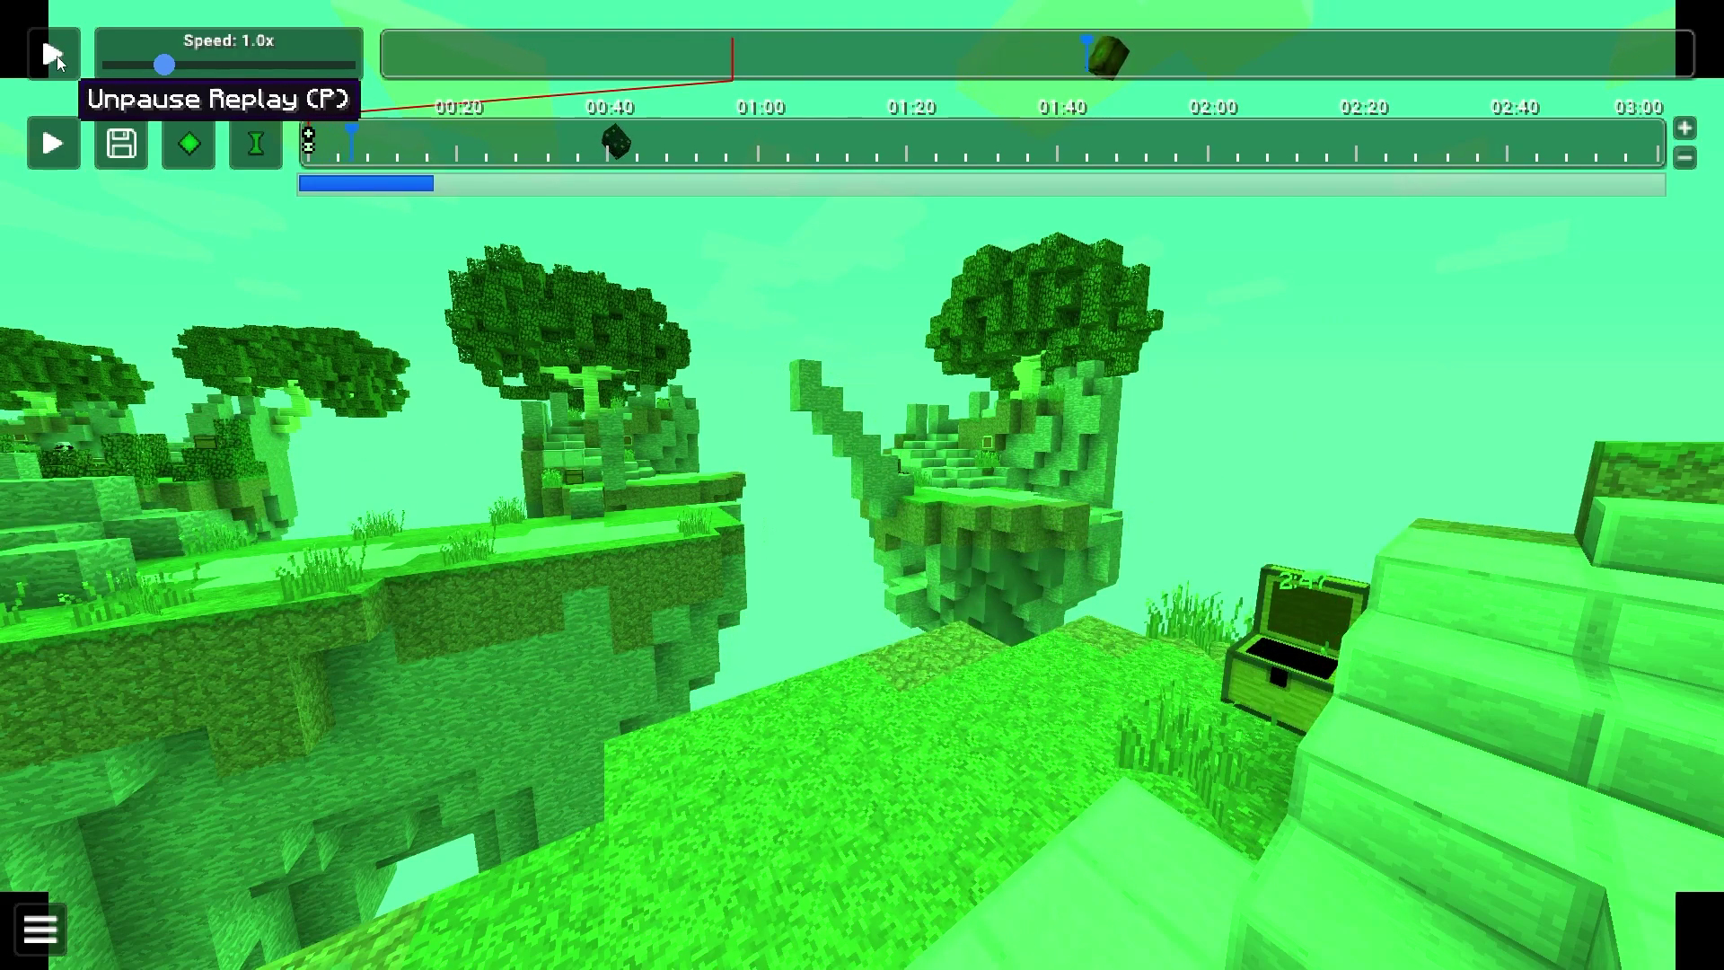
left_click(188, 144)
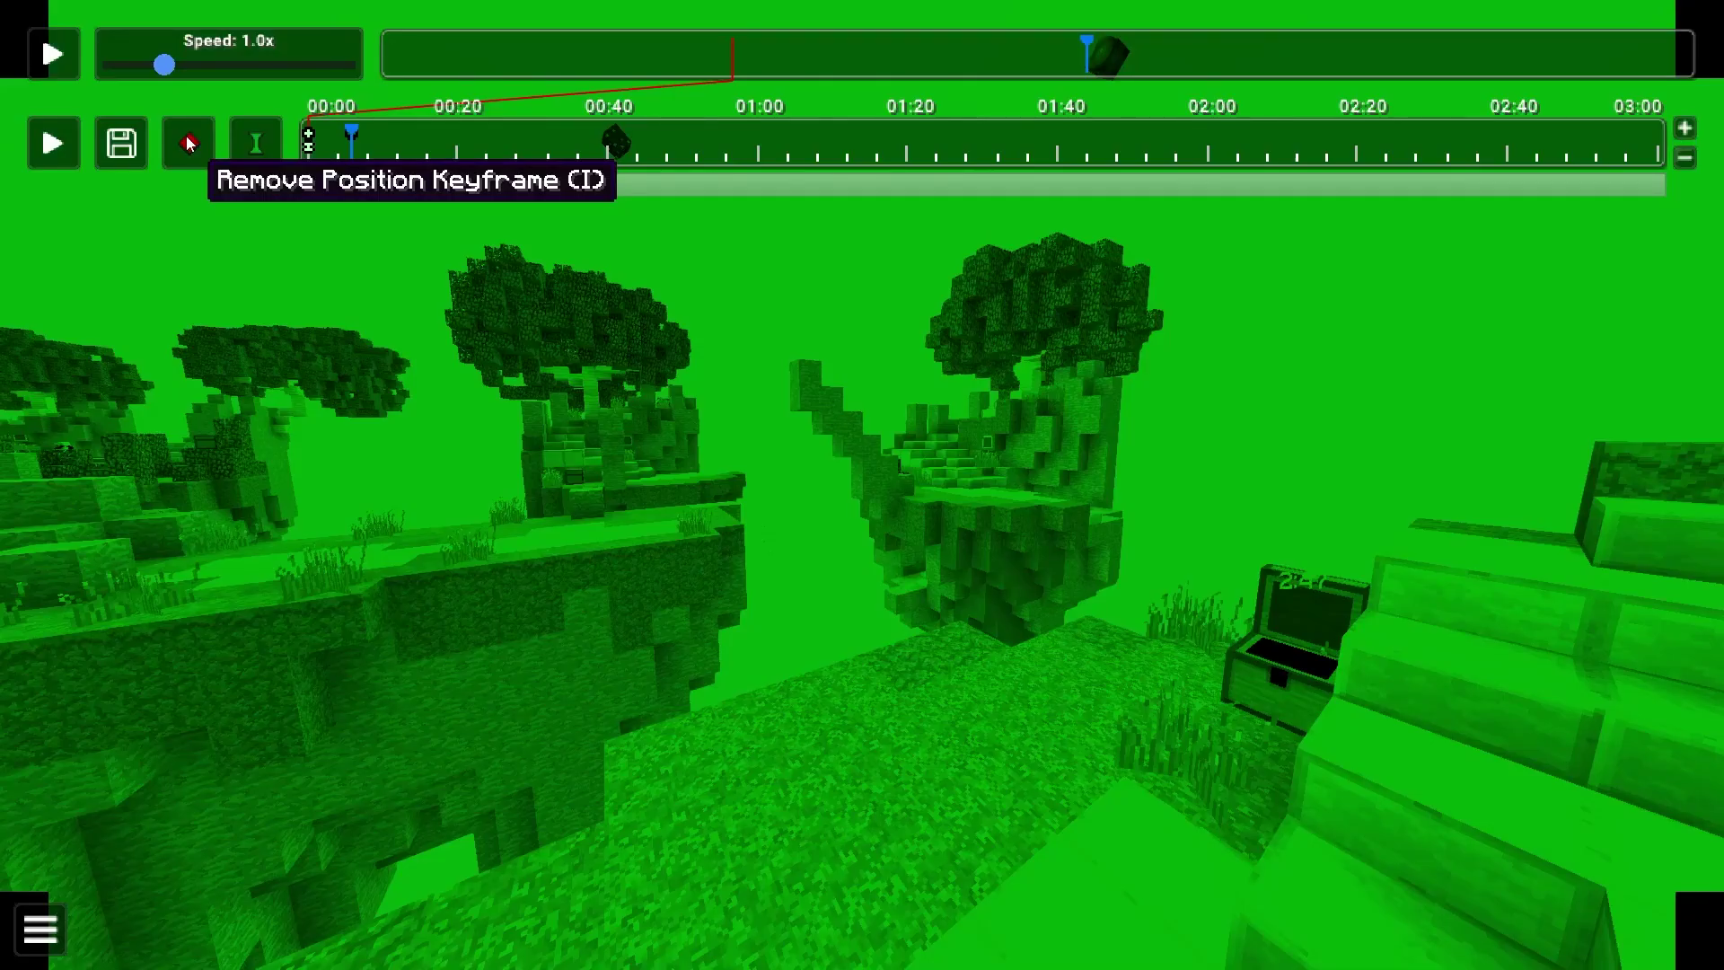
left_click(262, 144)
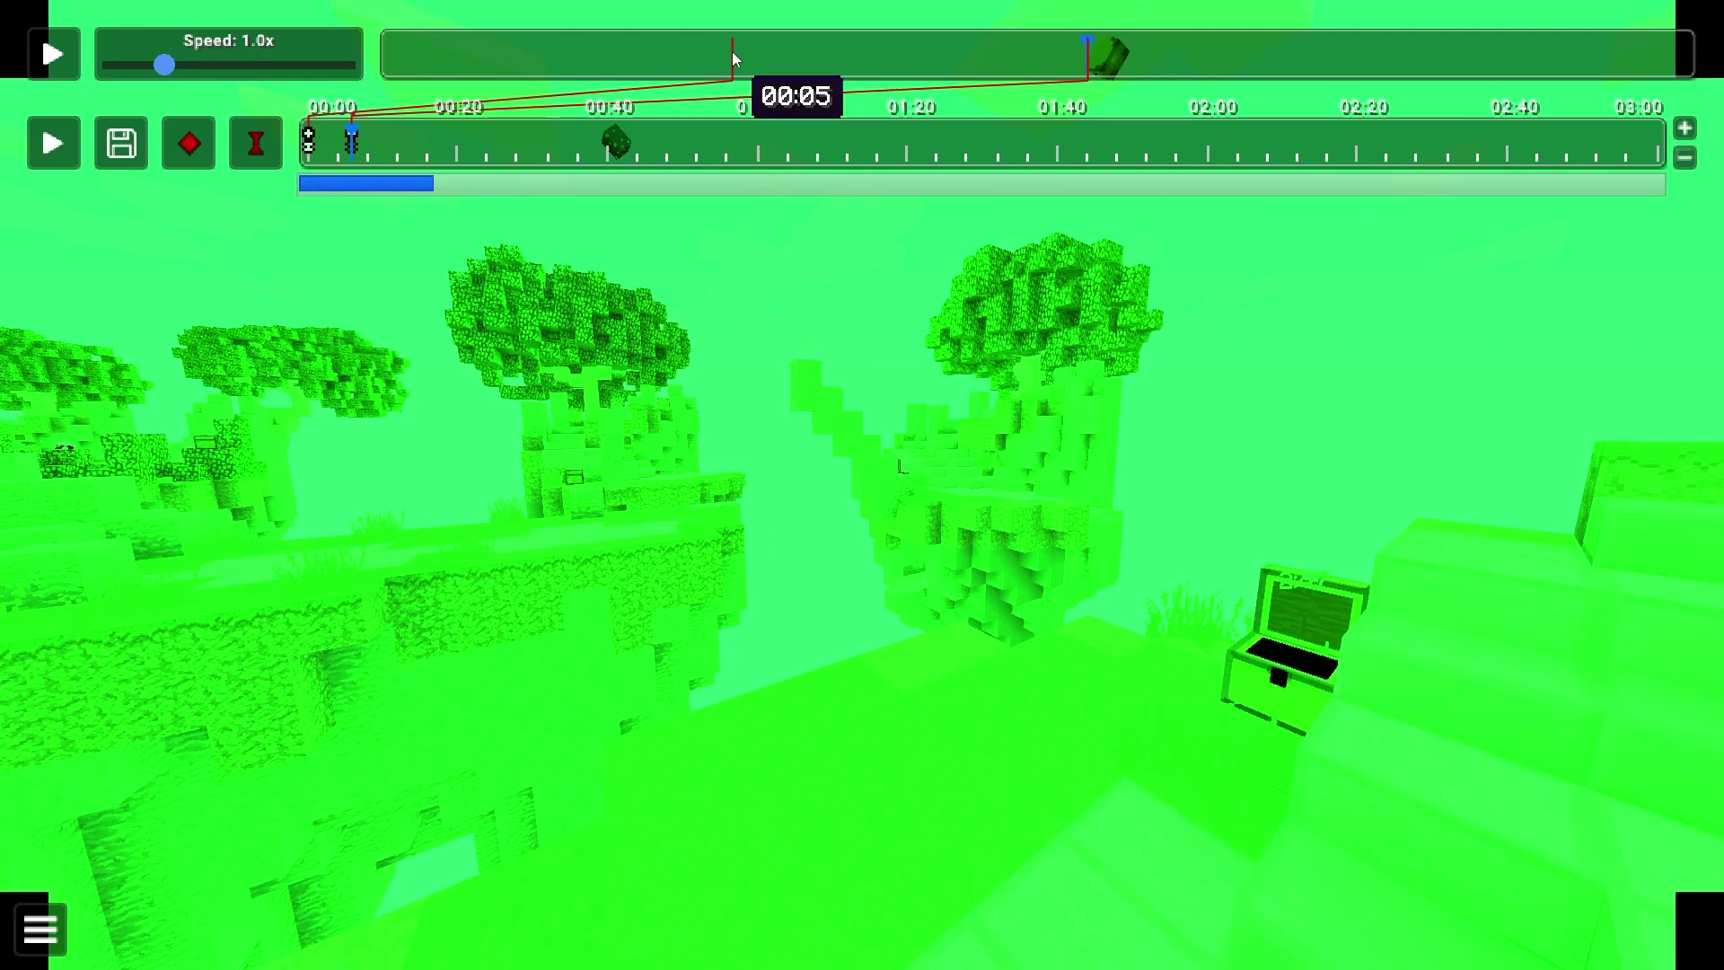
left_click(1089, 62)
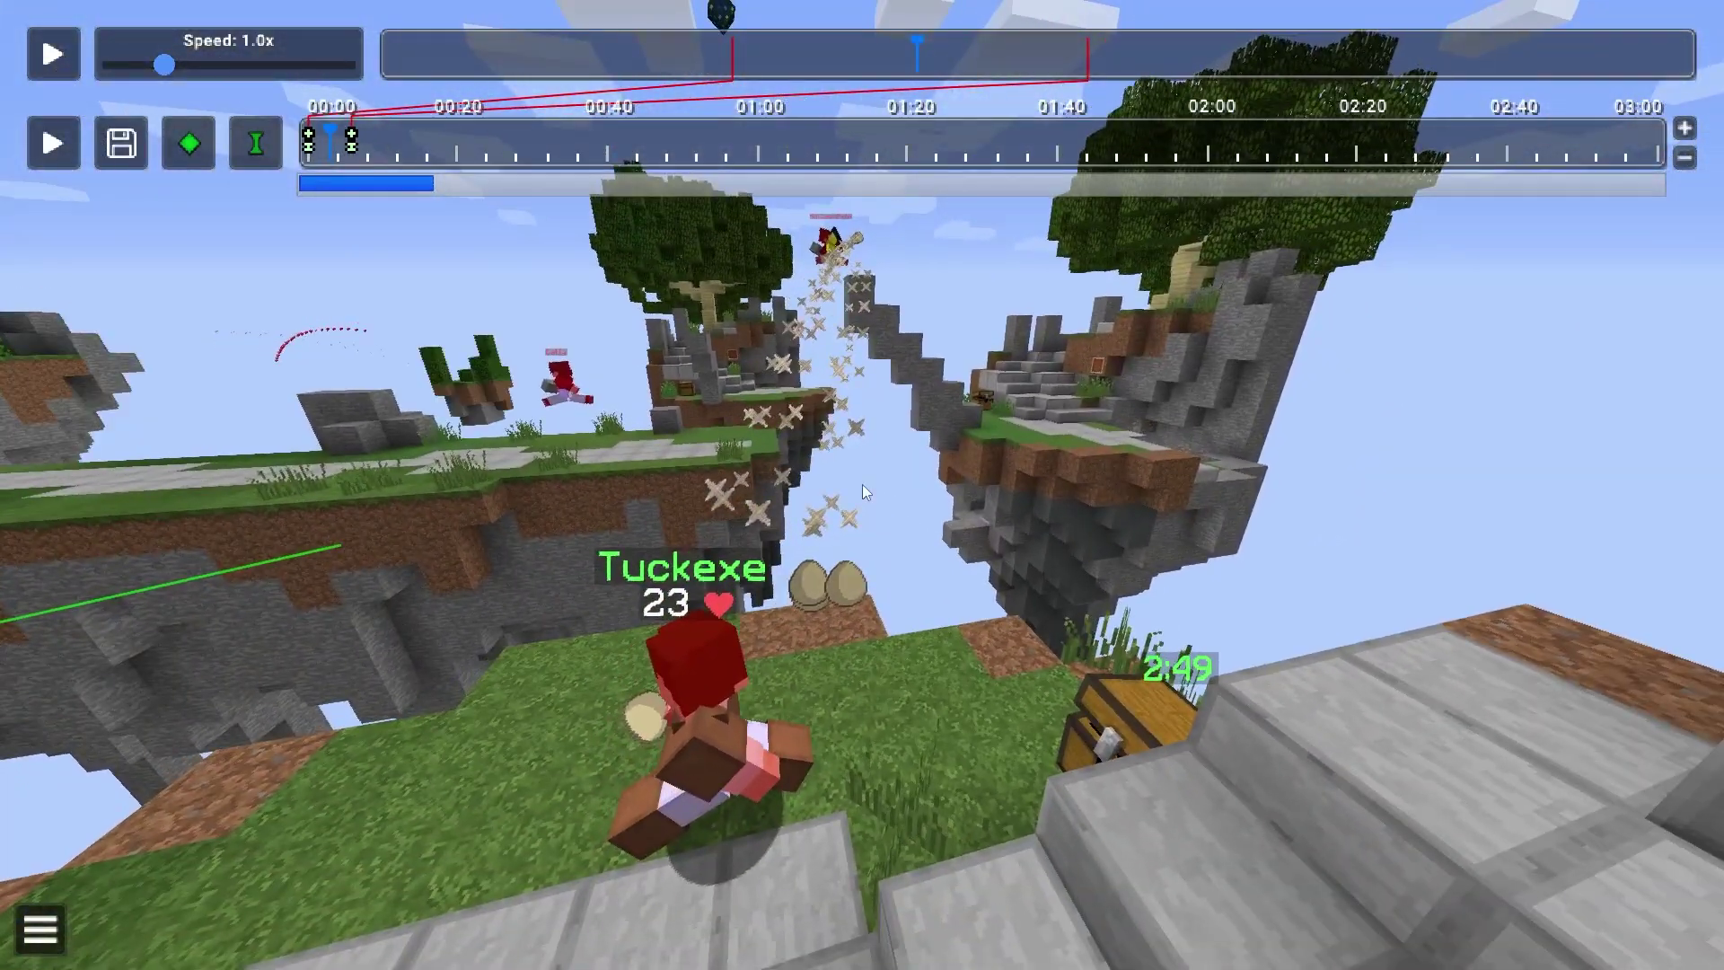
Step: Lower the field of view in the game options and return to the replay
key("Escape")
left_click(733, 488)
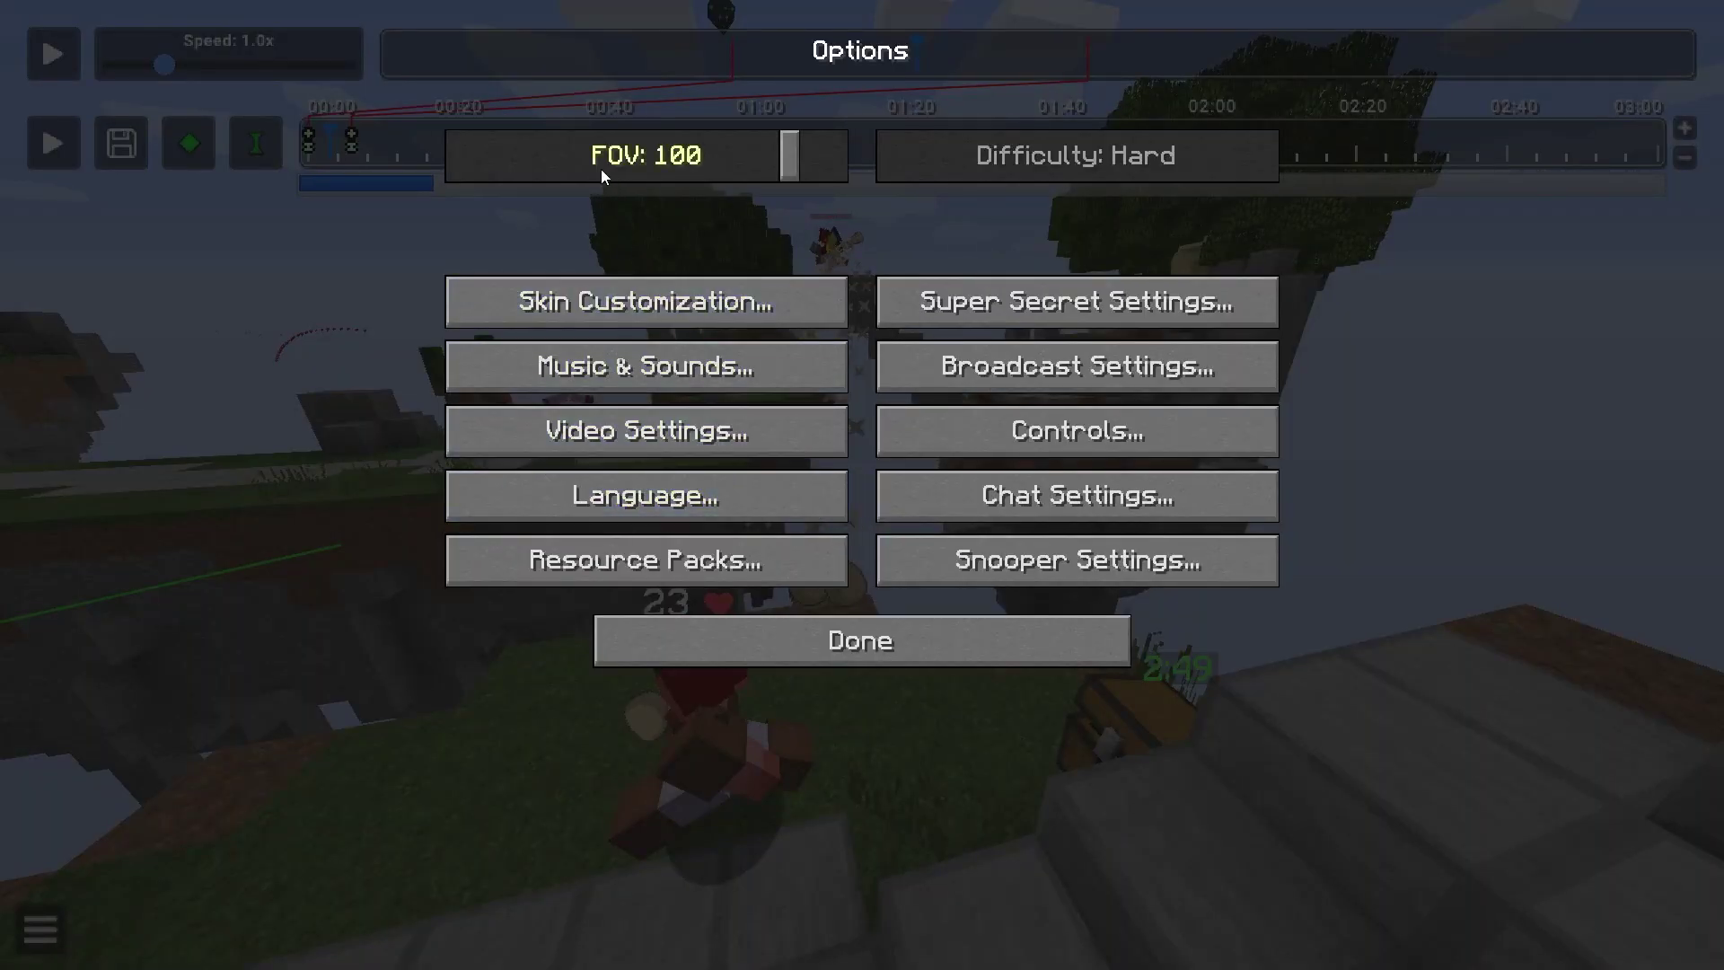
left_click_drag(596, 169, 505, 160)
key("Escape")
Step: Fly the camera low behind the player to frame them running on the grass beside the stone stairs
key("s")
key("shift")
key("a")
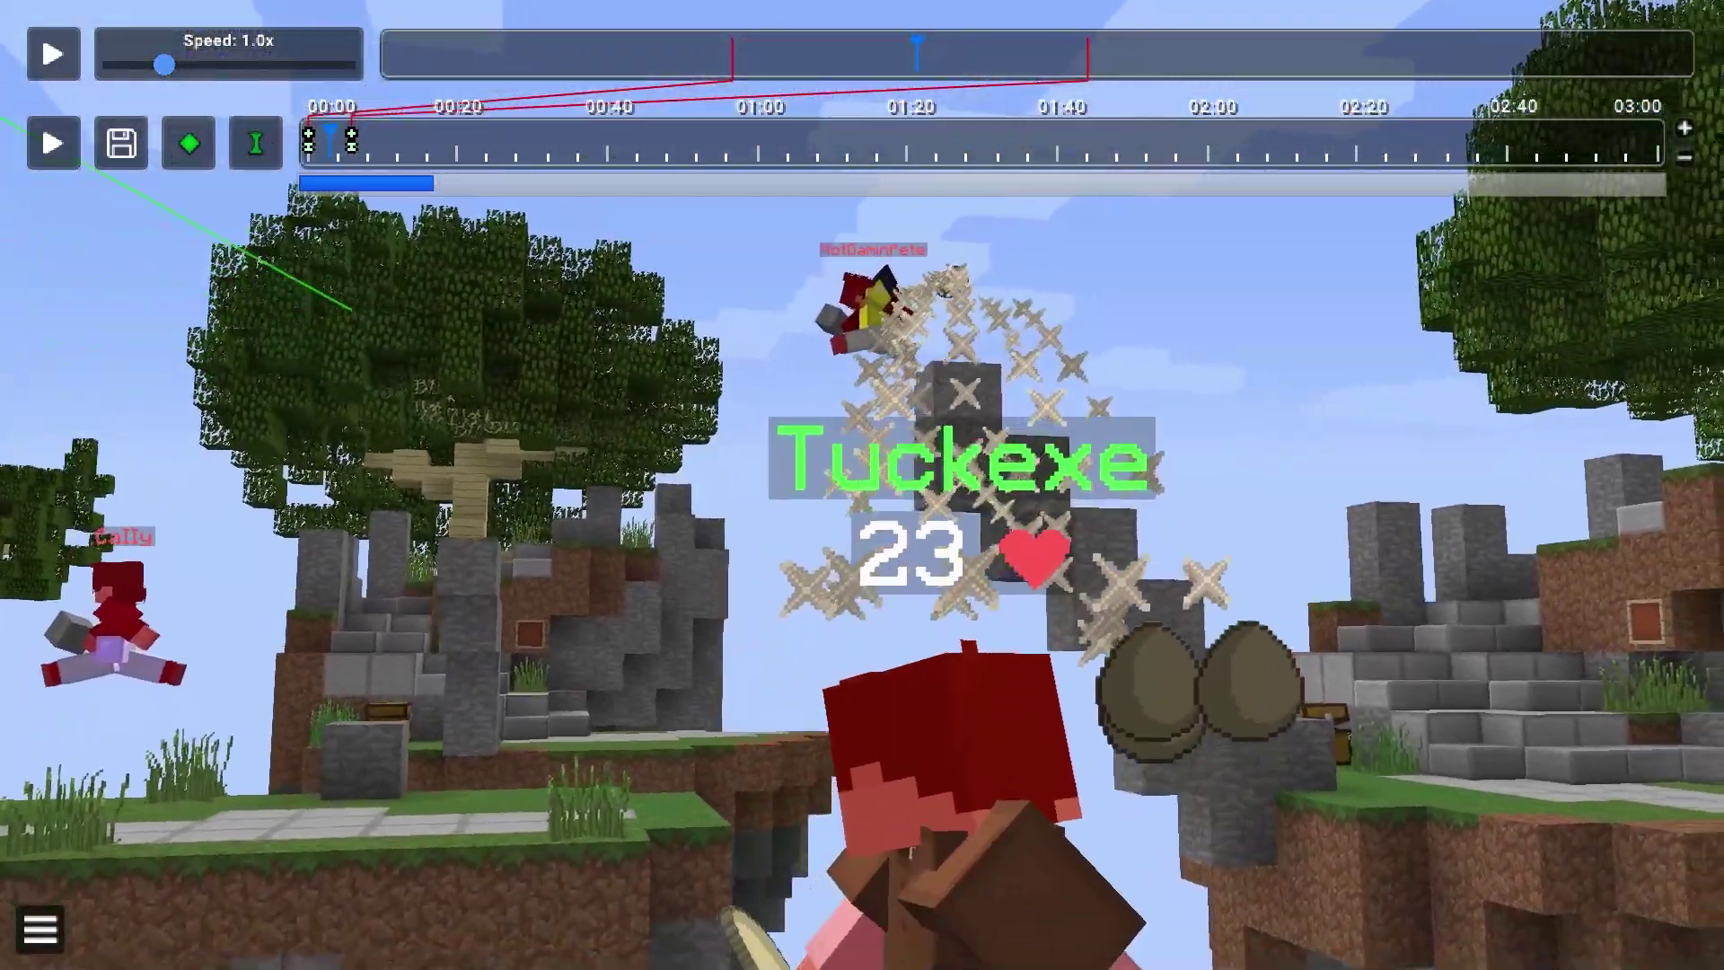
key("space")
key("d")
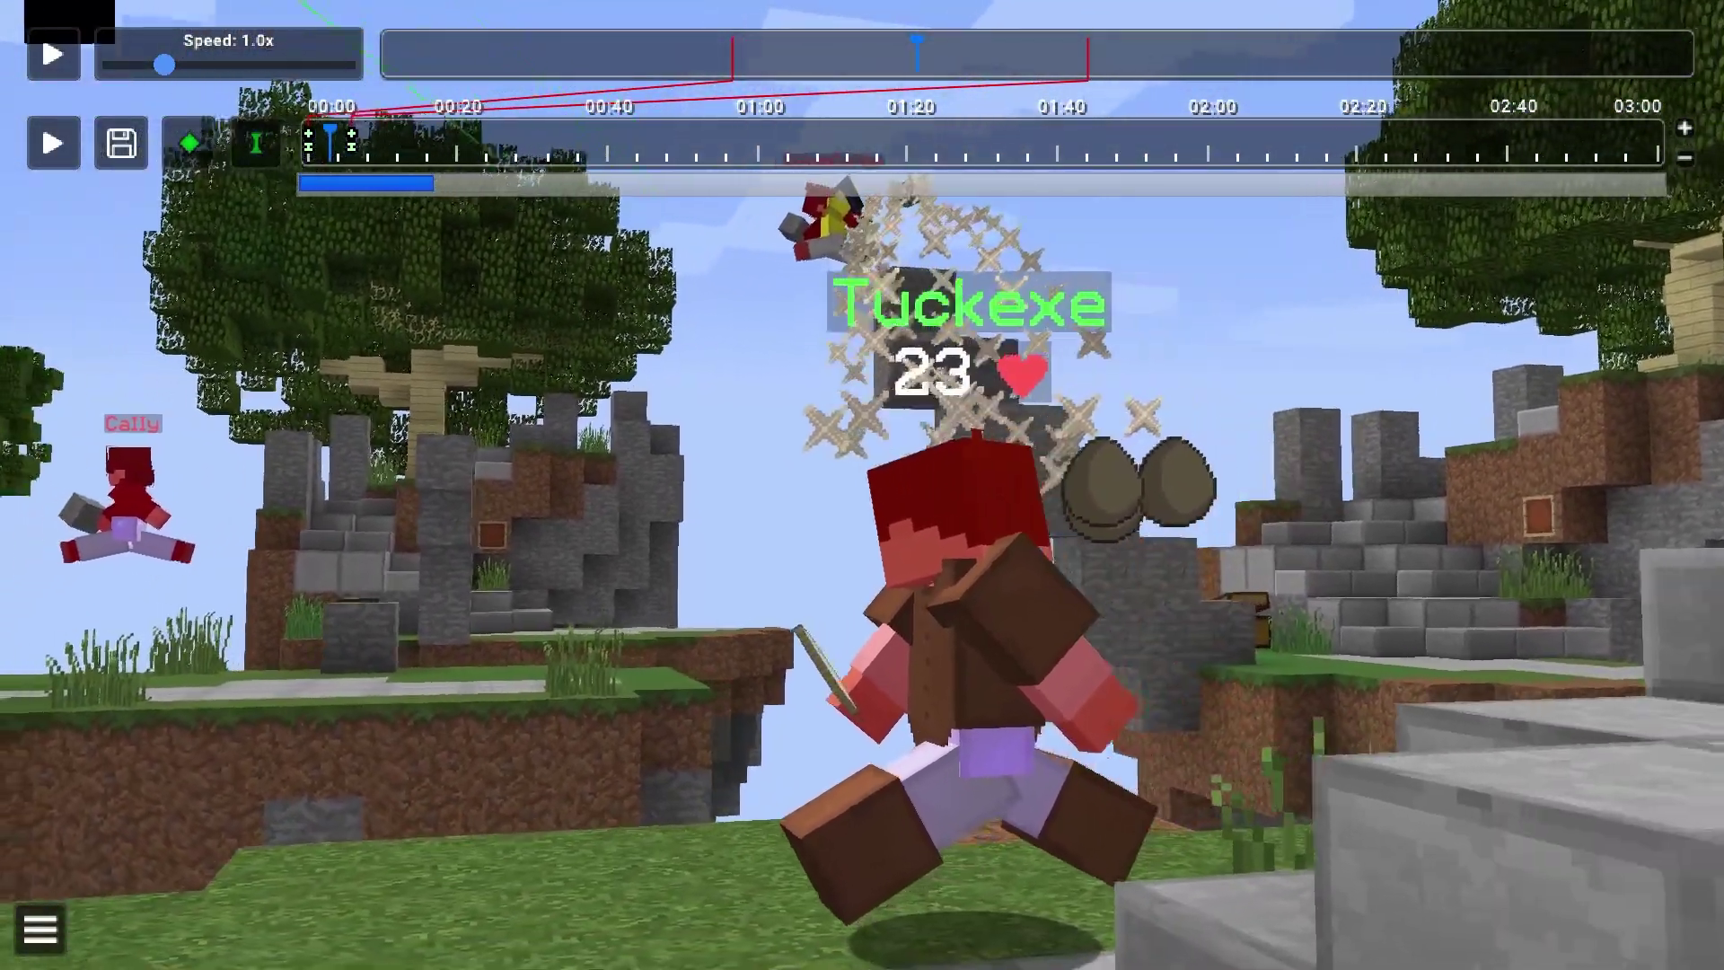
key("s")
key("shift")
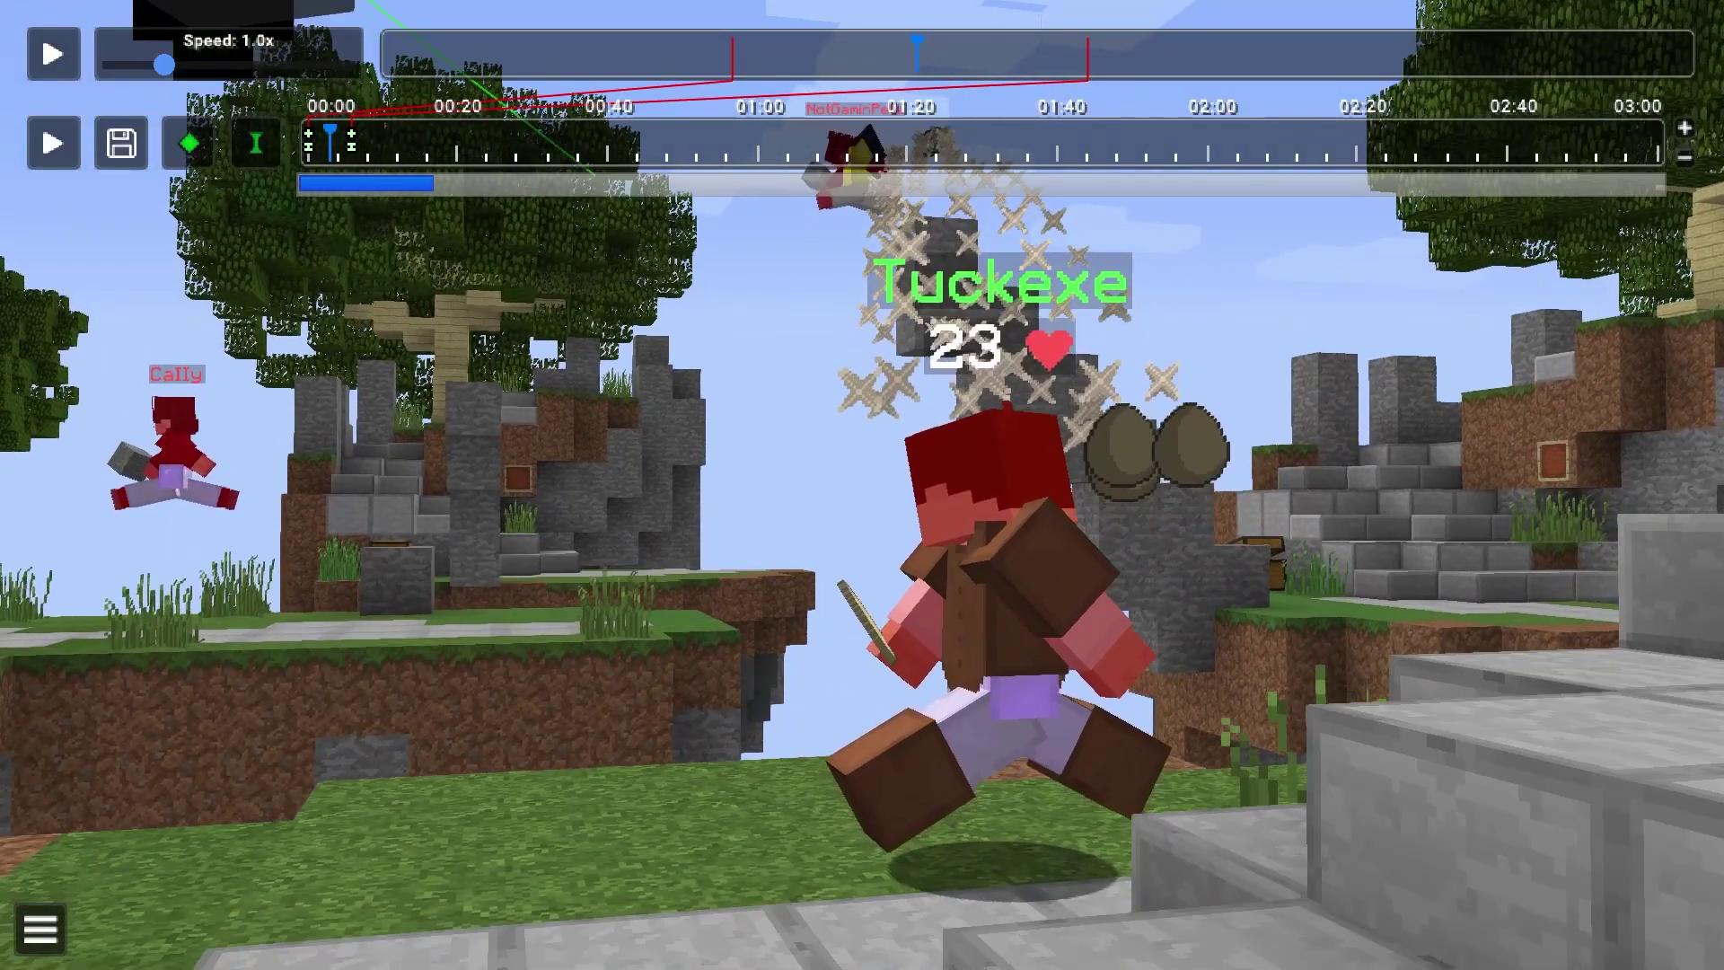
key("s")
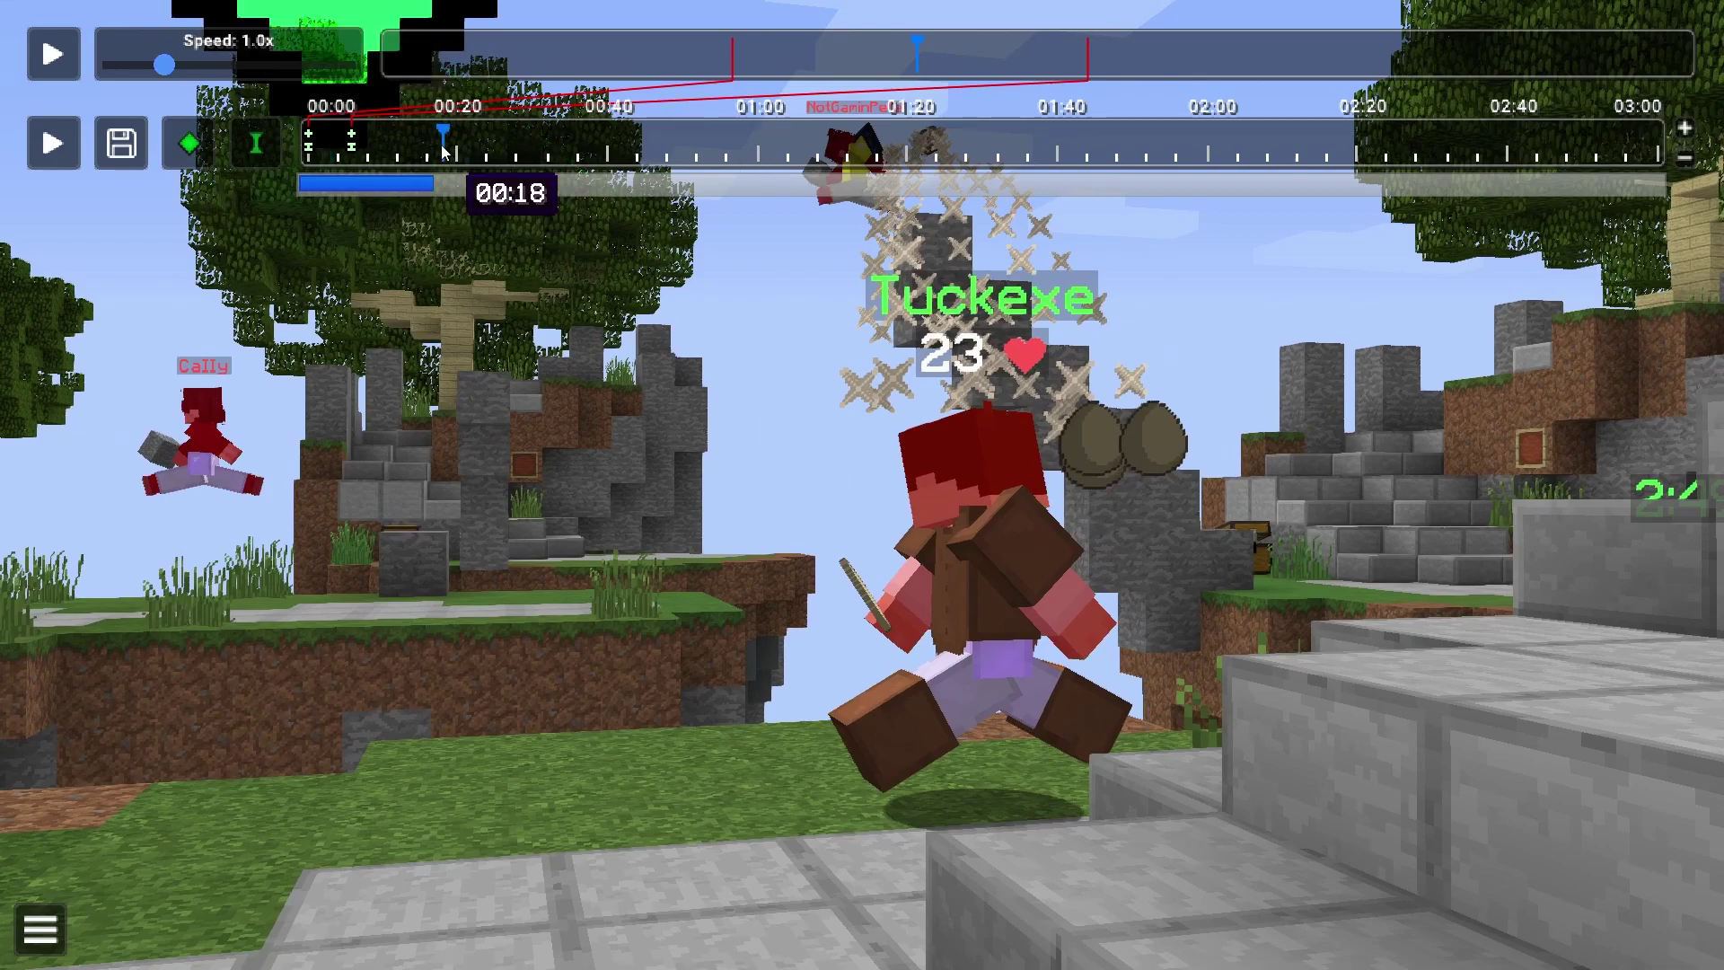
Step: Move the keyframe timeline marker to 00:00 and replace its position keyframe with the current camera view
left_click_drag(440, 148, 298, 157)
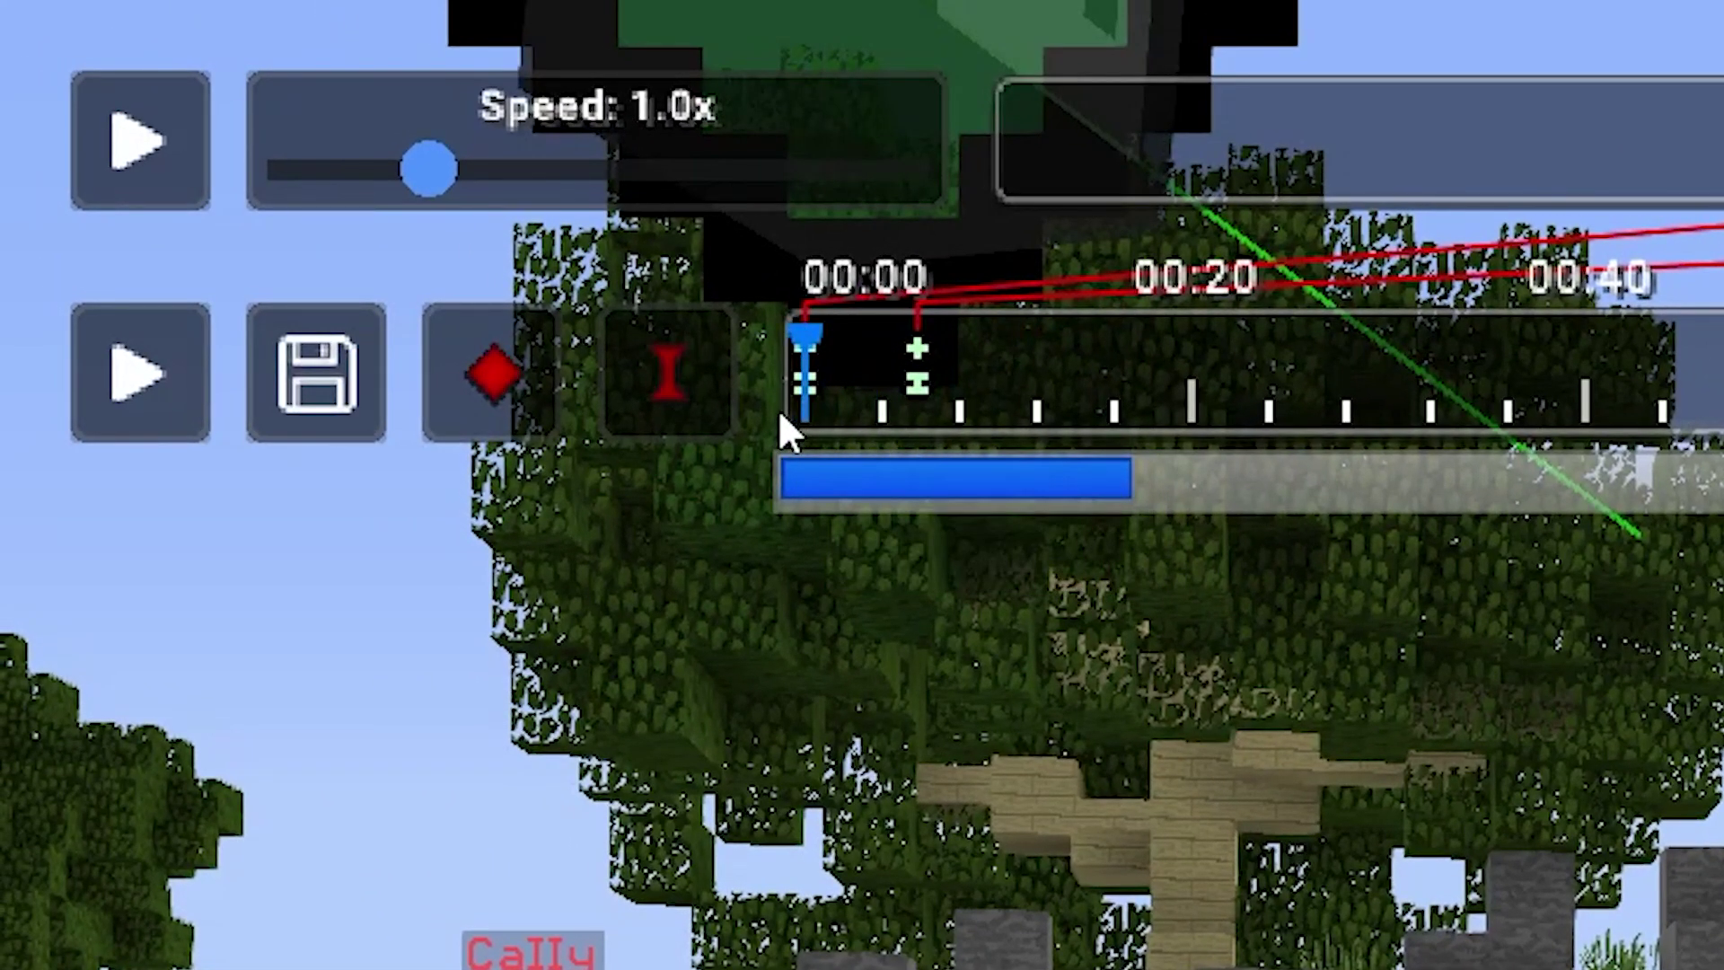
left_click(523, 391)
left_click(522, 391)
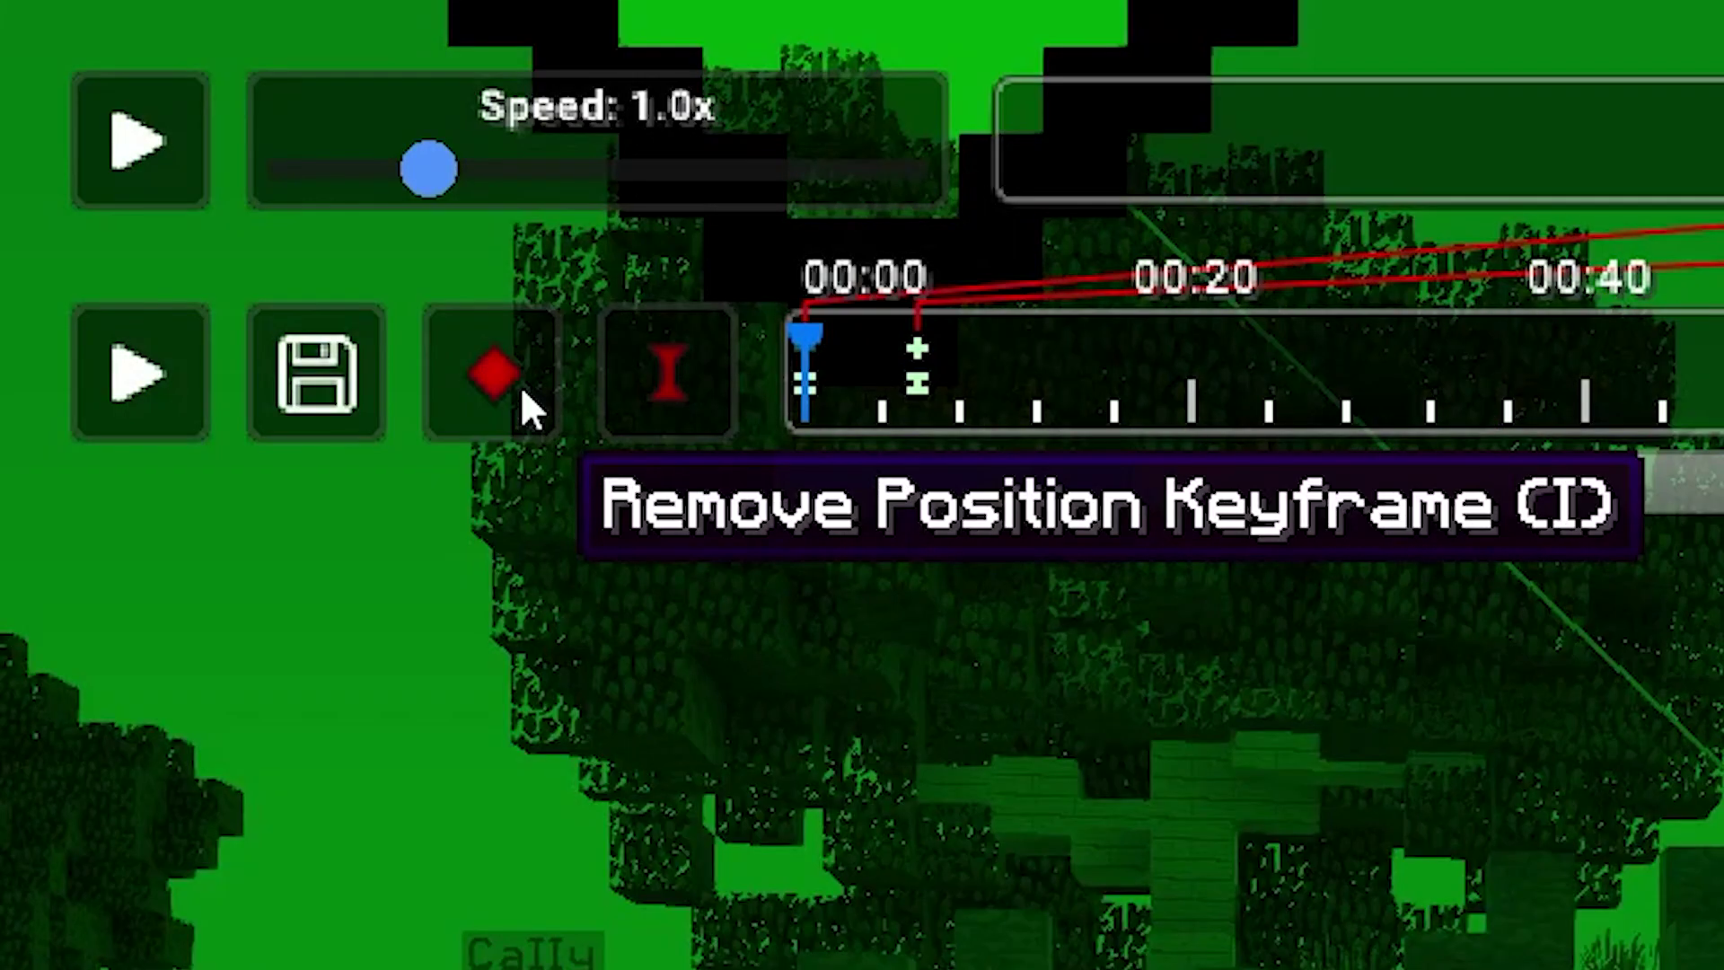
Step: Move the keyframe timeline marker to 00:05 and replace its position keyframe with the current camera view
left_click(1012, 412)
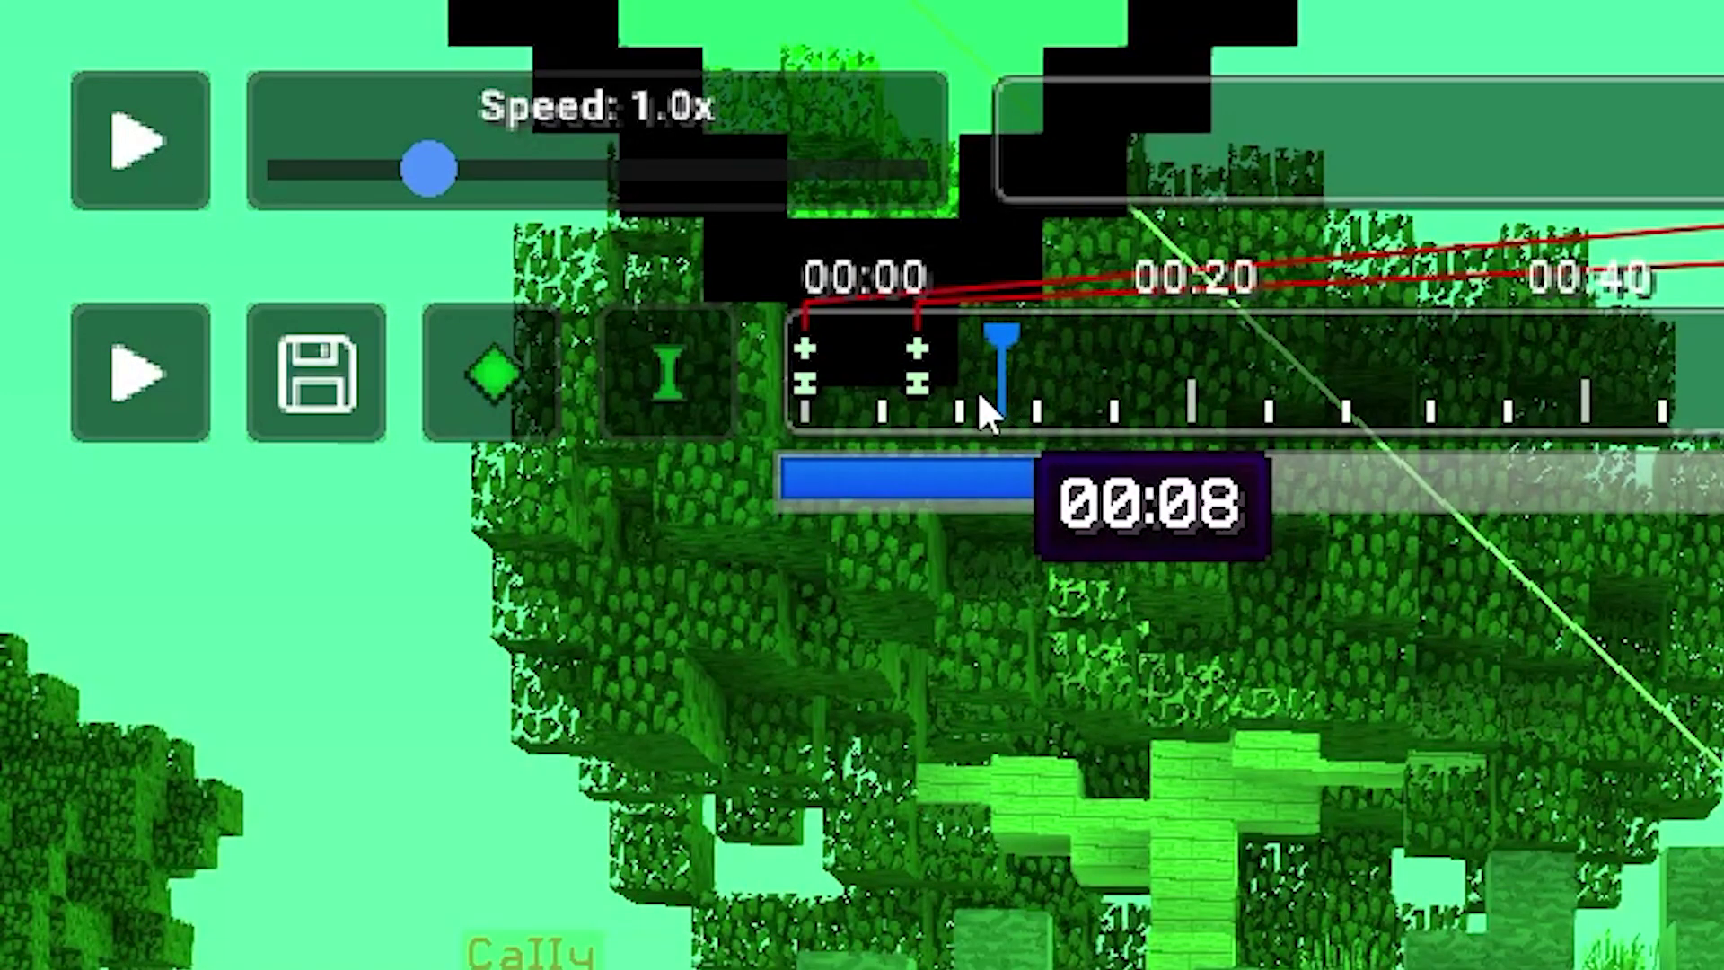
left_click(930, 412)
left_click(918, 412)
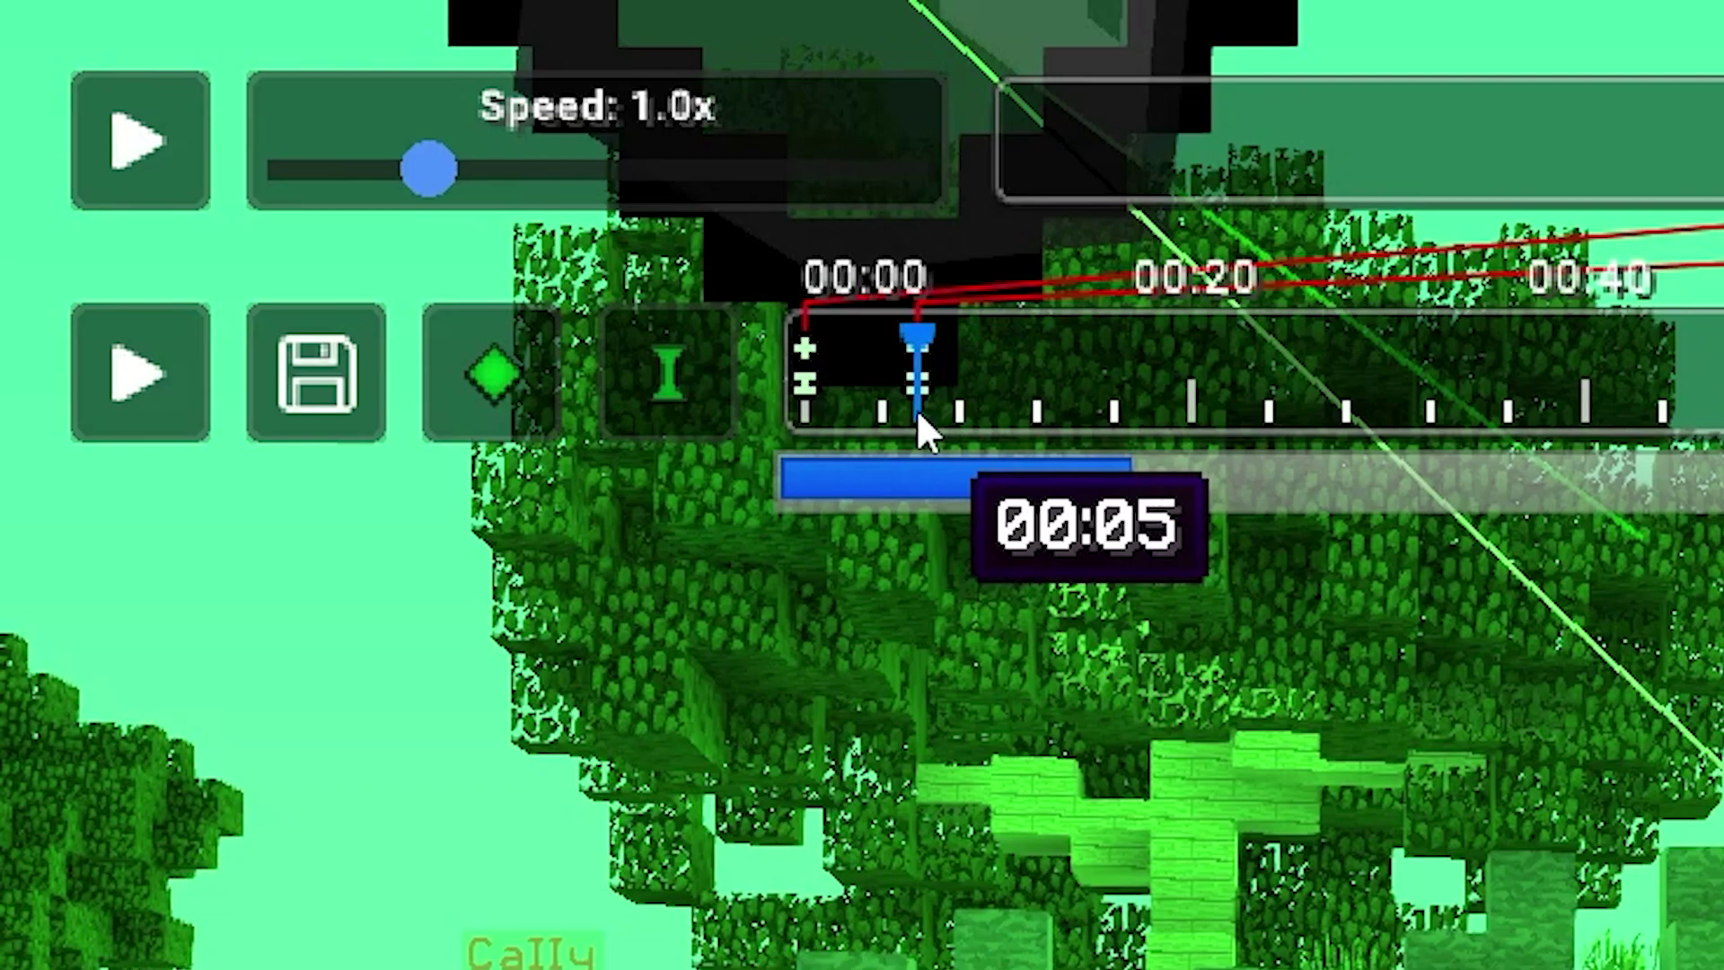
left_click(922, 354)
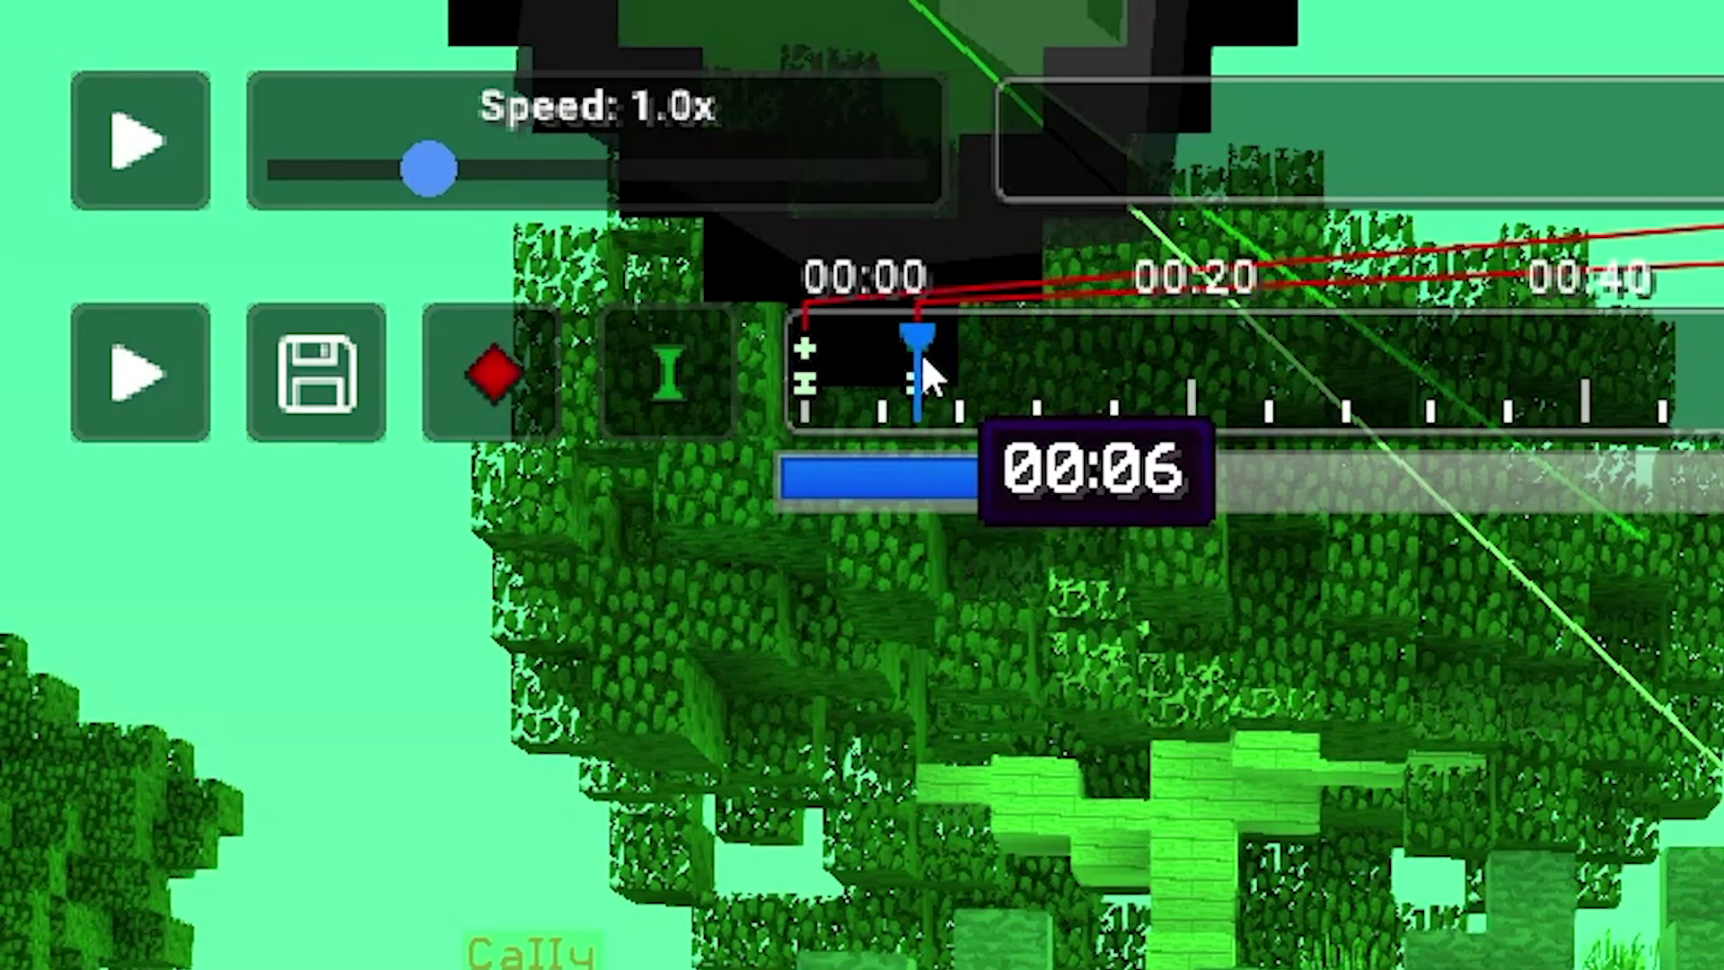
left_click(548, 373)
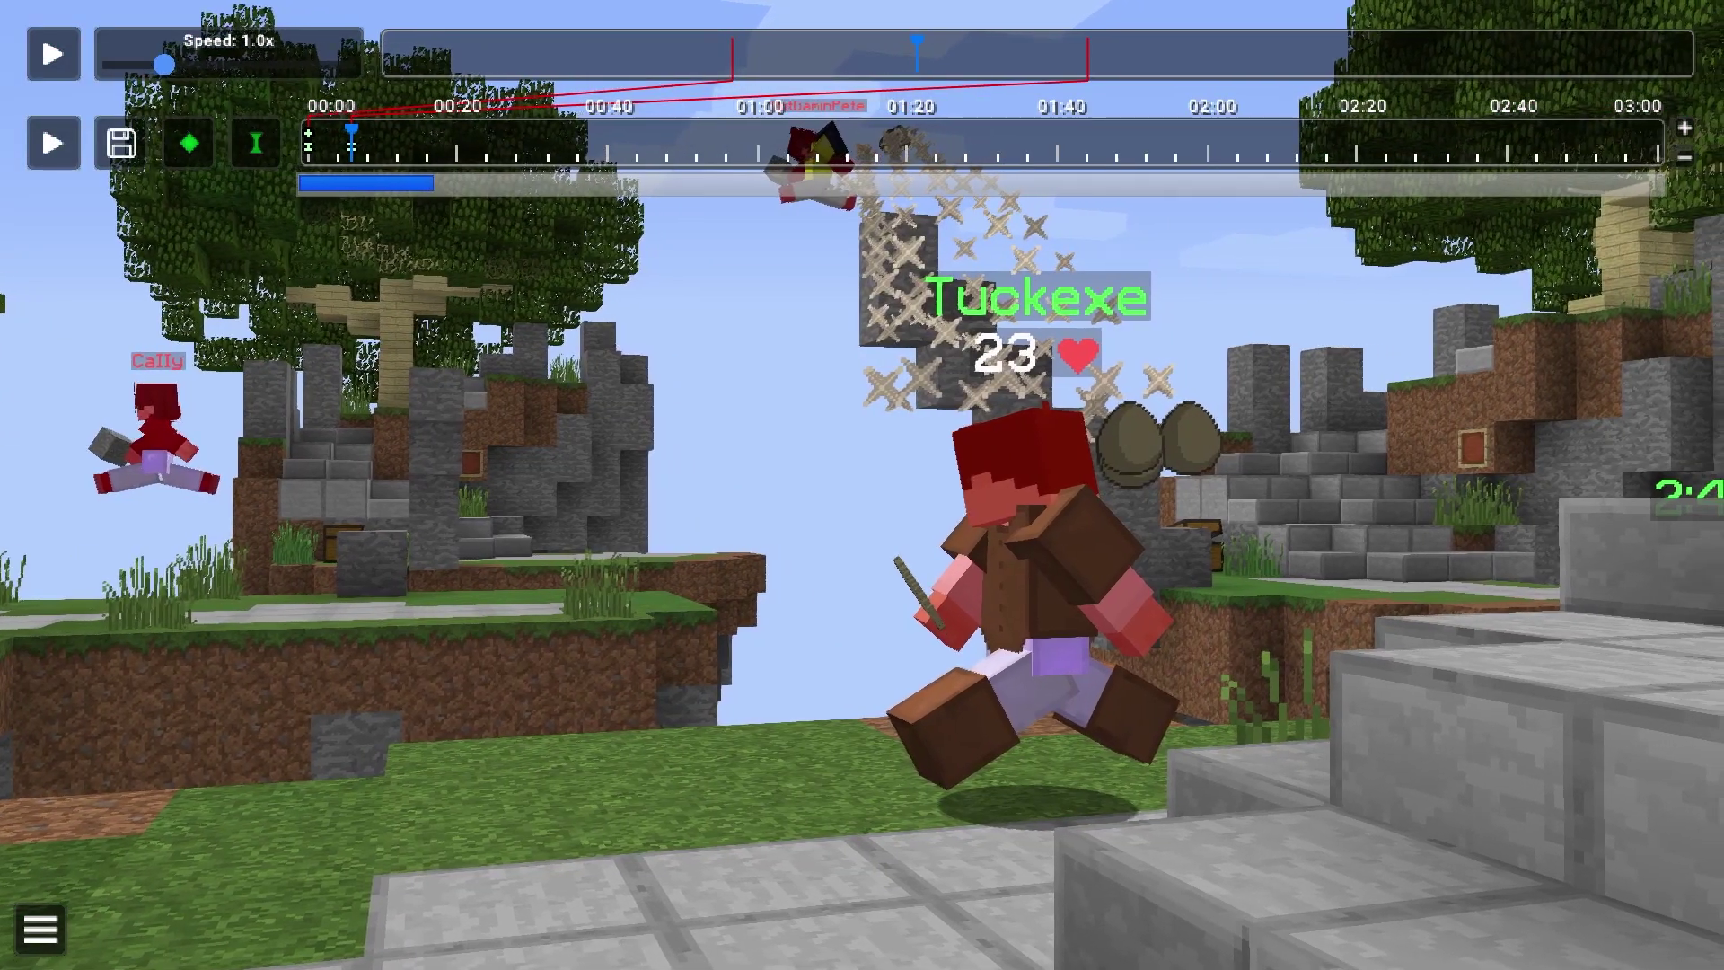
left_click(201, 143)
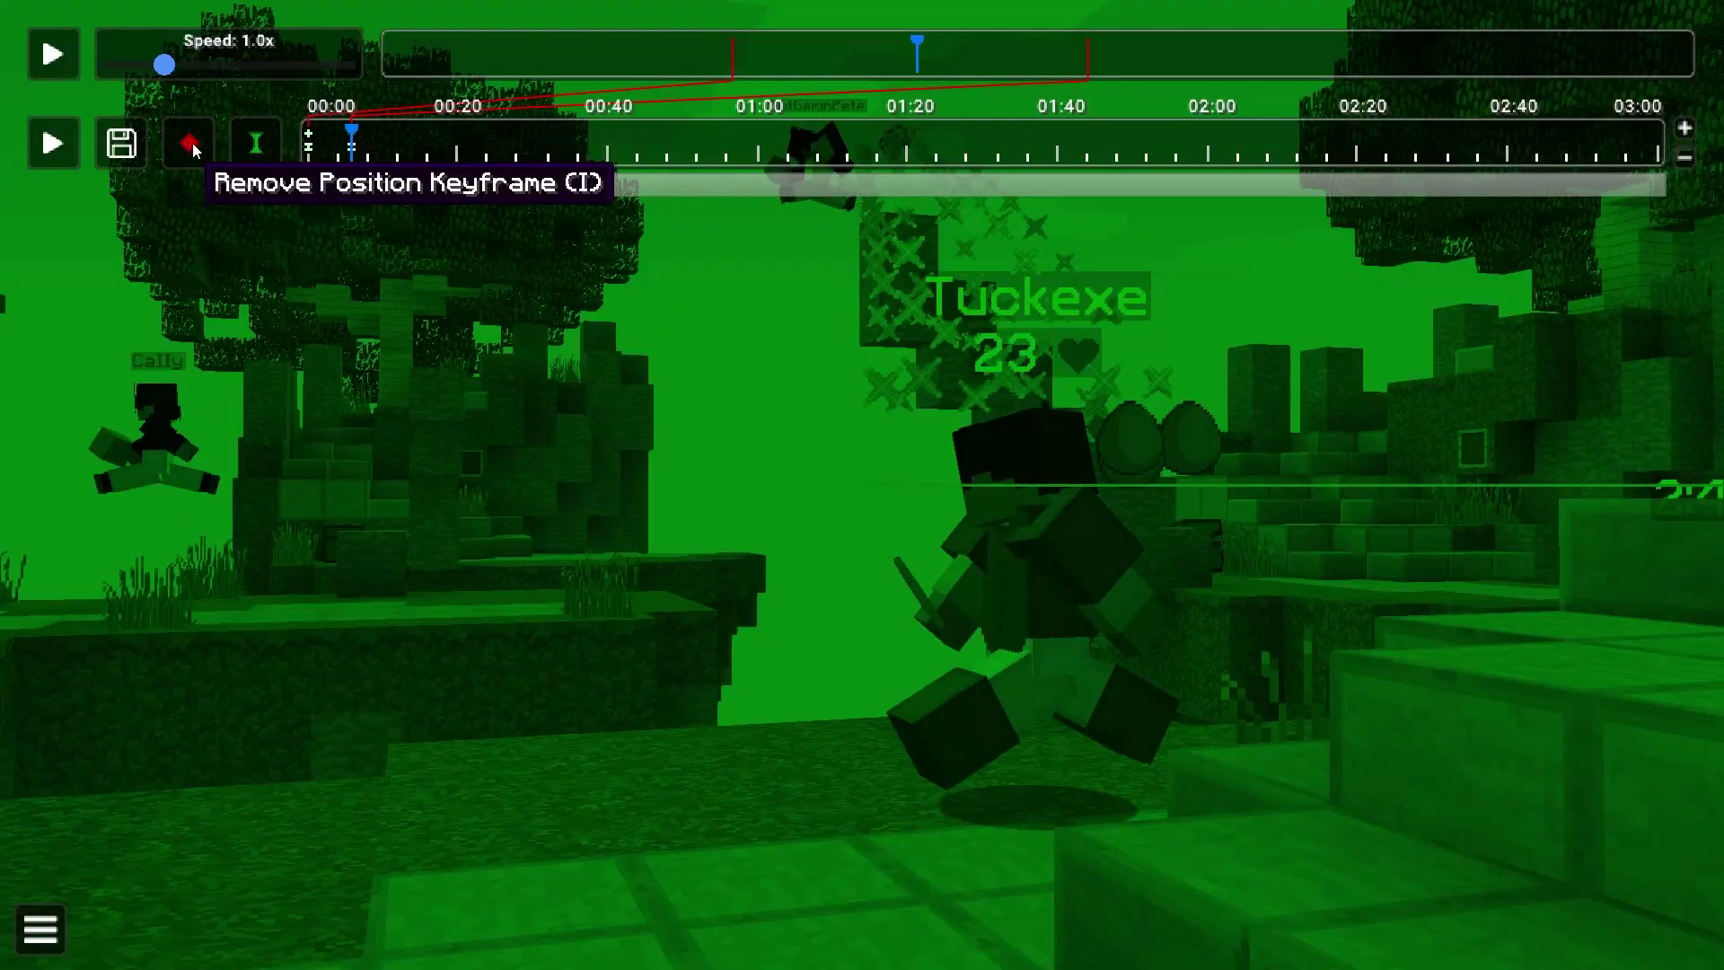
Step: Play the camera path to preview it and return the keyframe timeline marker to 00:00
left_click(419, 146)
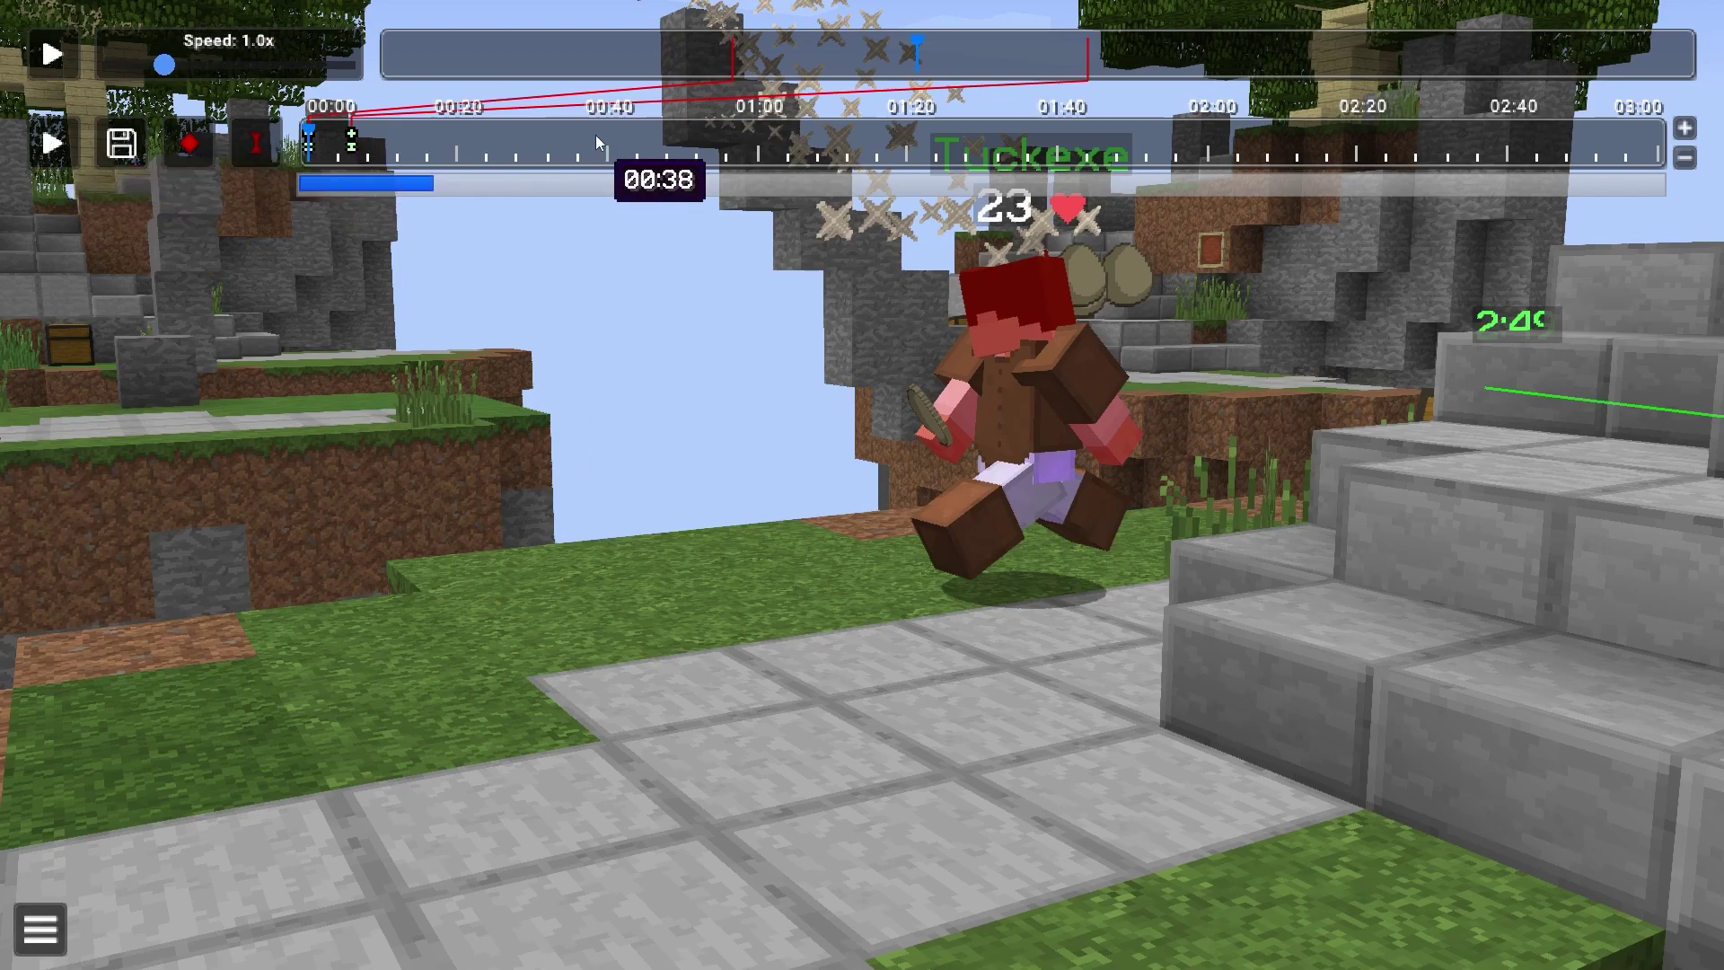
left_click(56, 149)
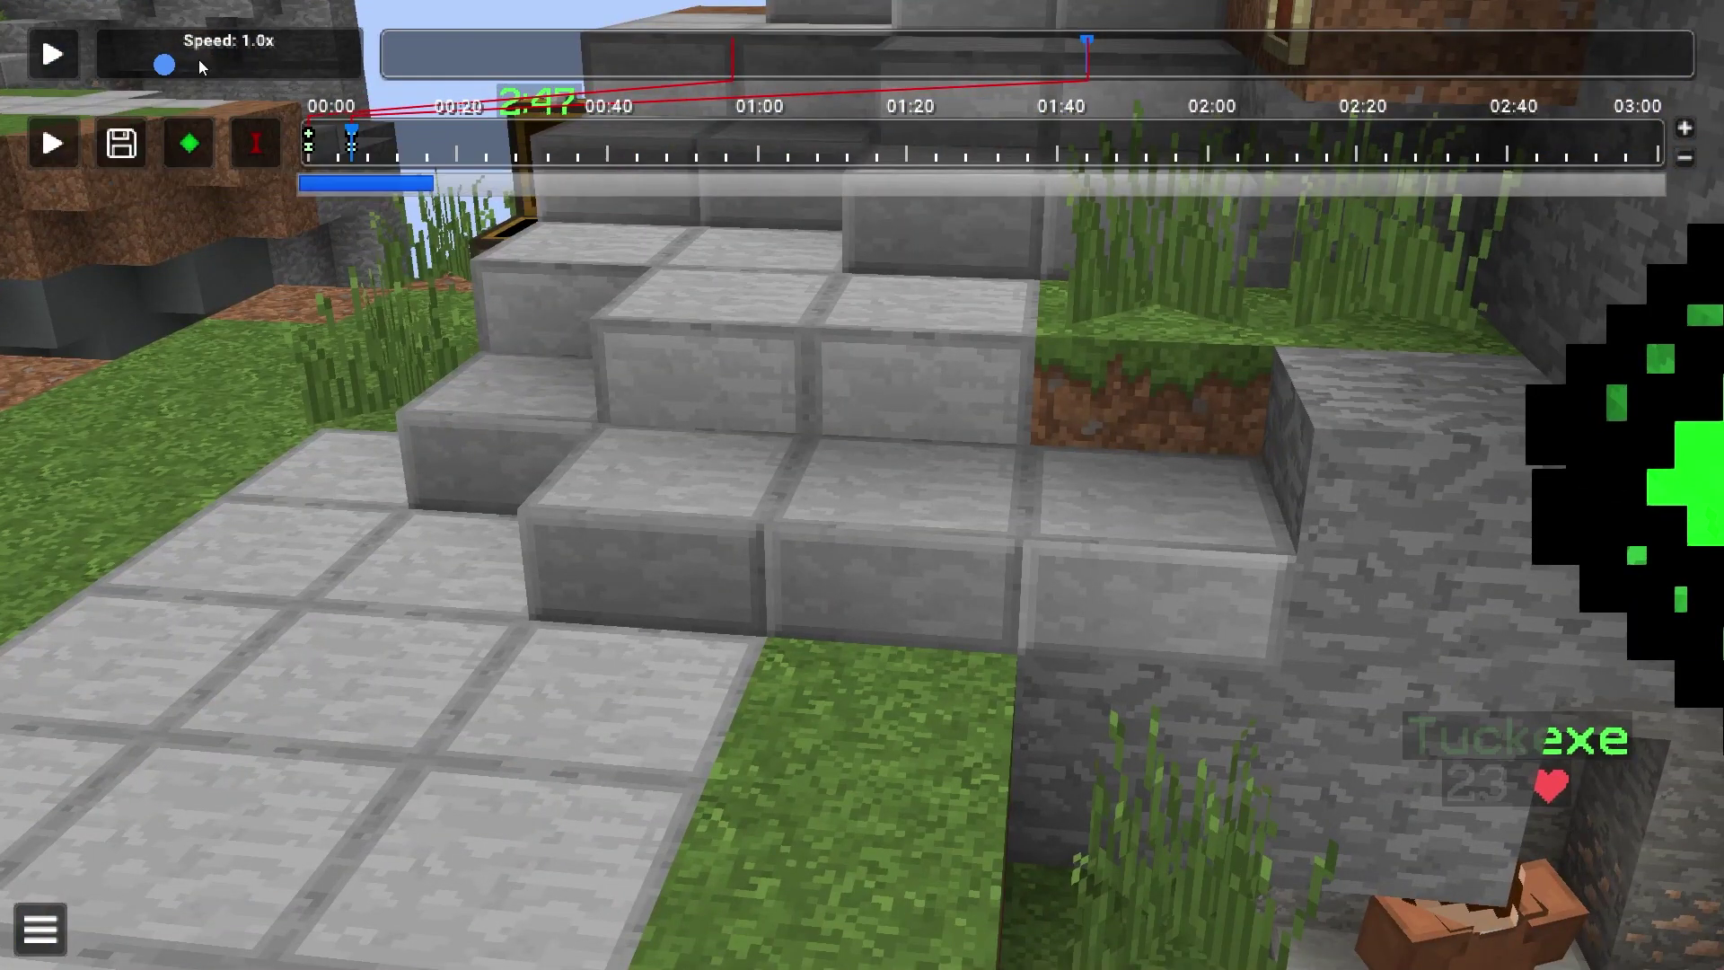
left_click(310, 154)
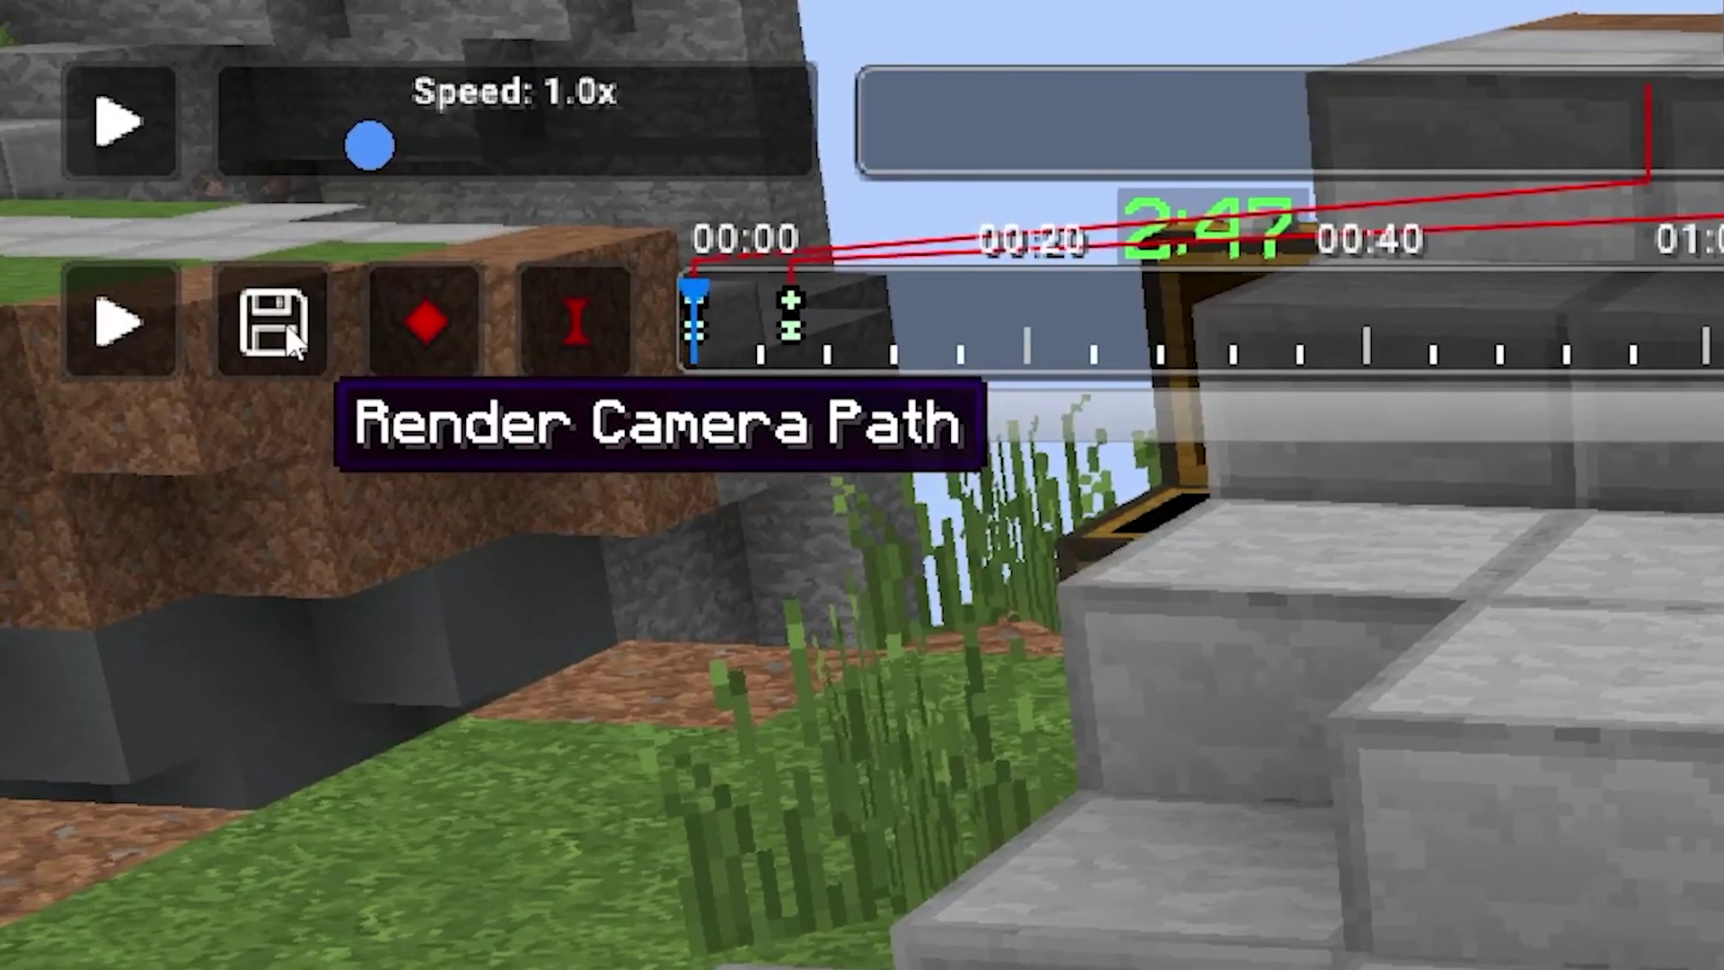
Step: Open the render settings for the camera path and name the output file akwhjdbawkbvhdbyjaw
left_click(286, 328)
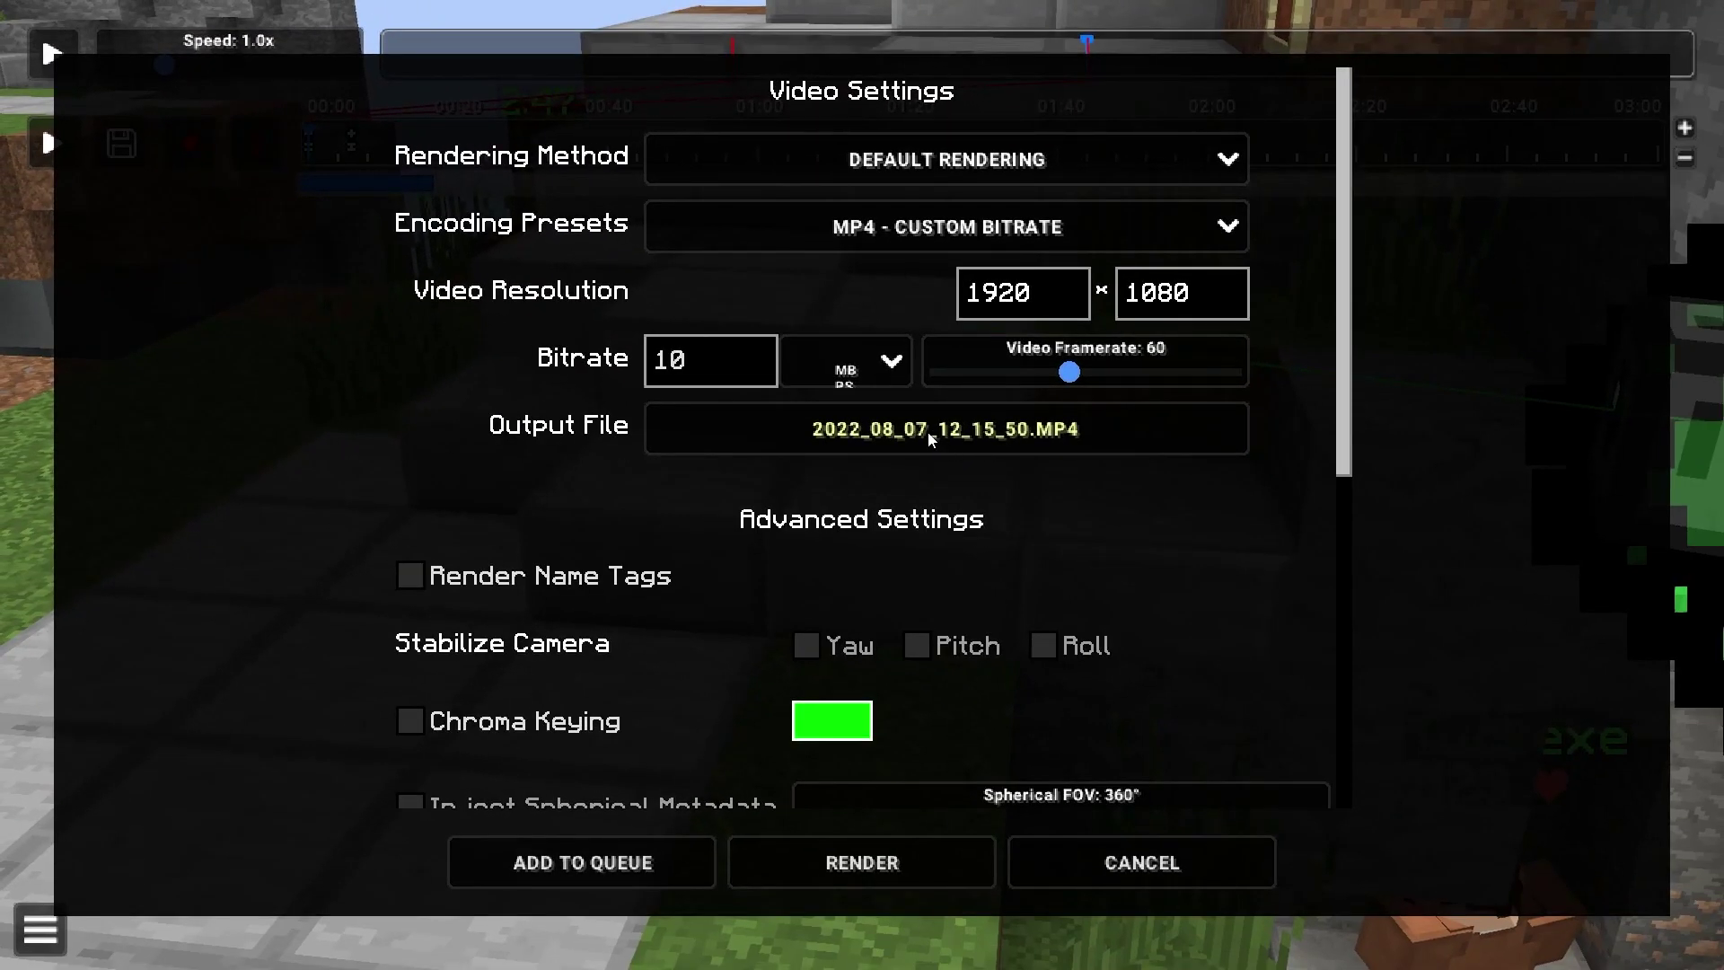
left_click(931, 437)
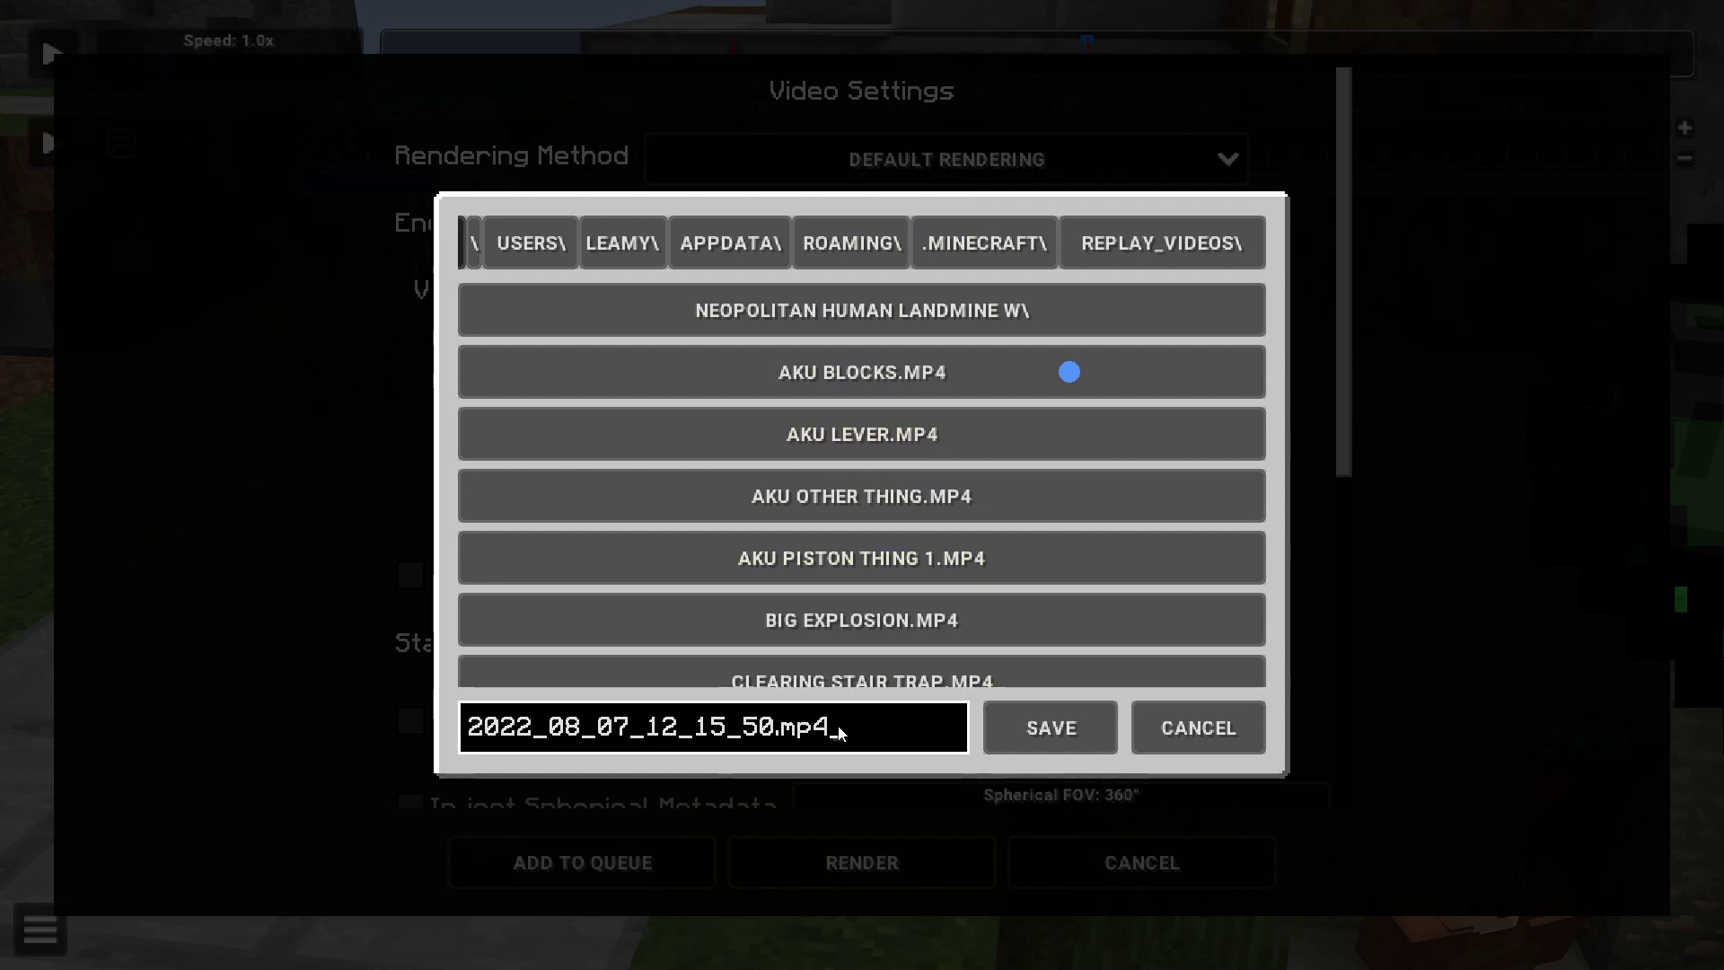
type("akwhjdbawkbvhdbyjaw")
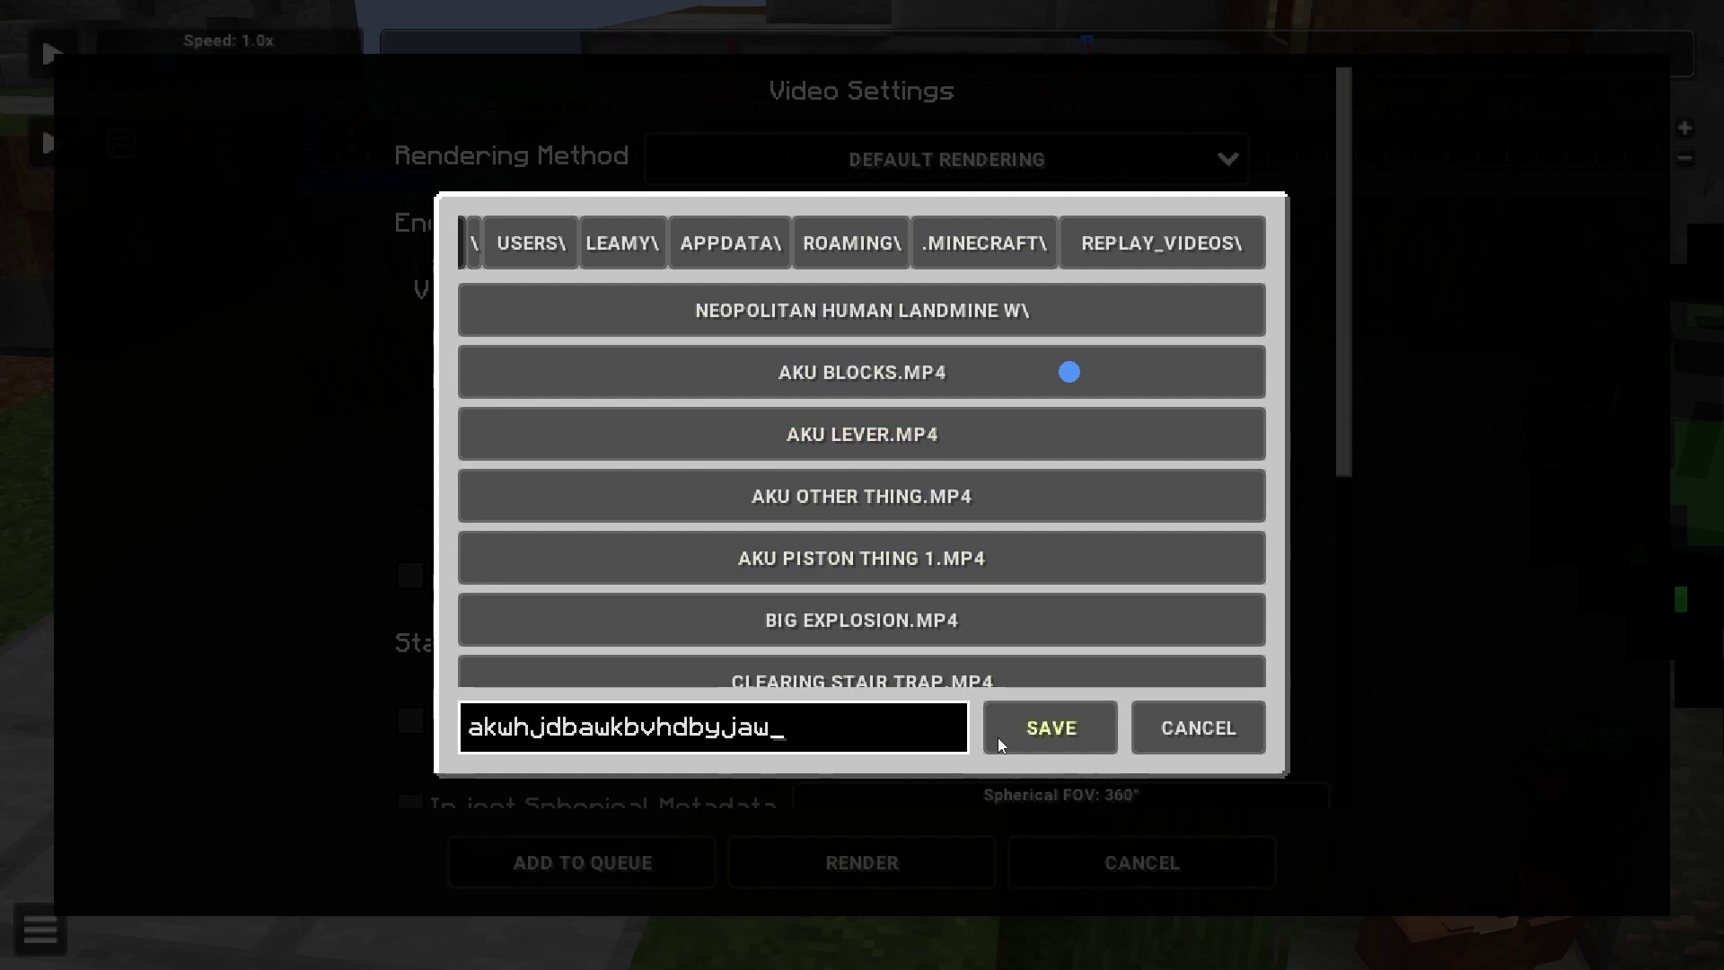
left_click(998, 737)
Step: Review the video and advanced render settings, toggling Render Name Tags on and back off
scroll(314, 390, "down", 4)
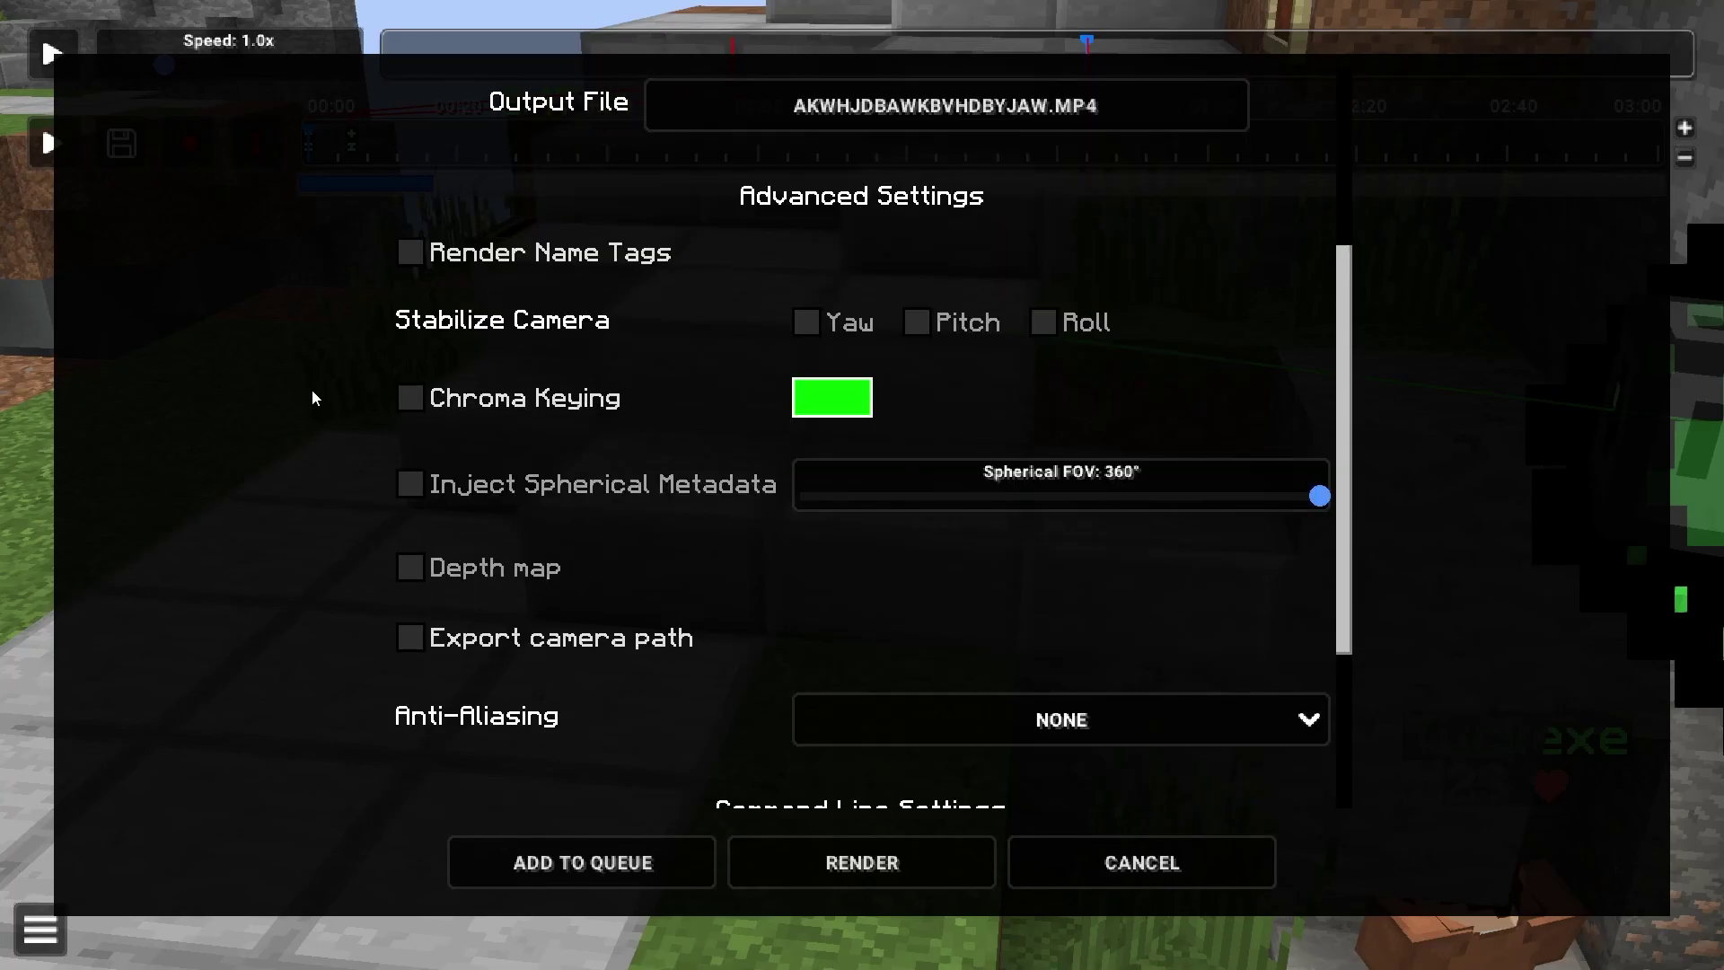
scroll(476, 364, "up", 1)
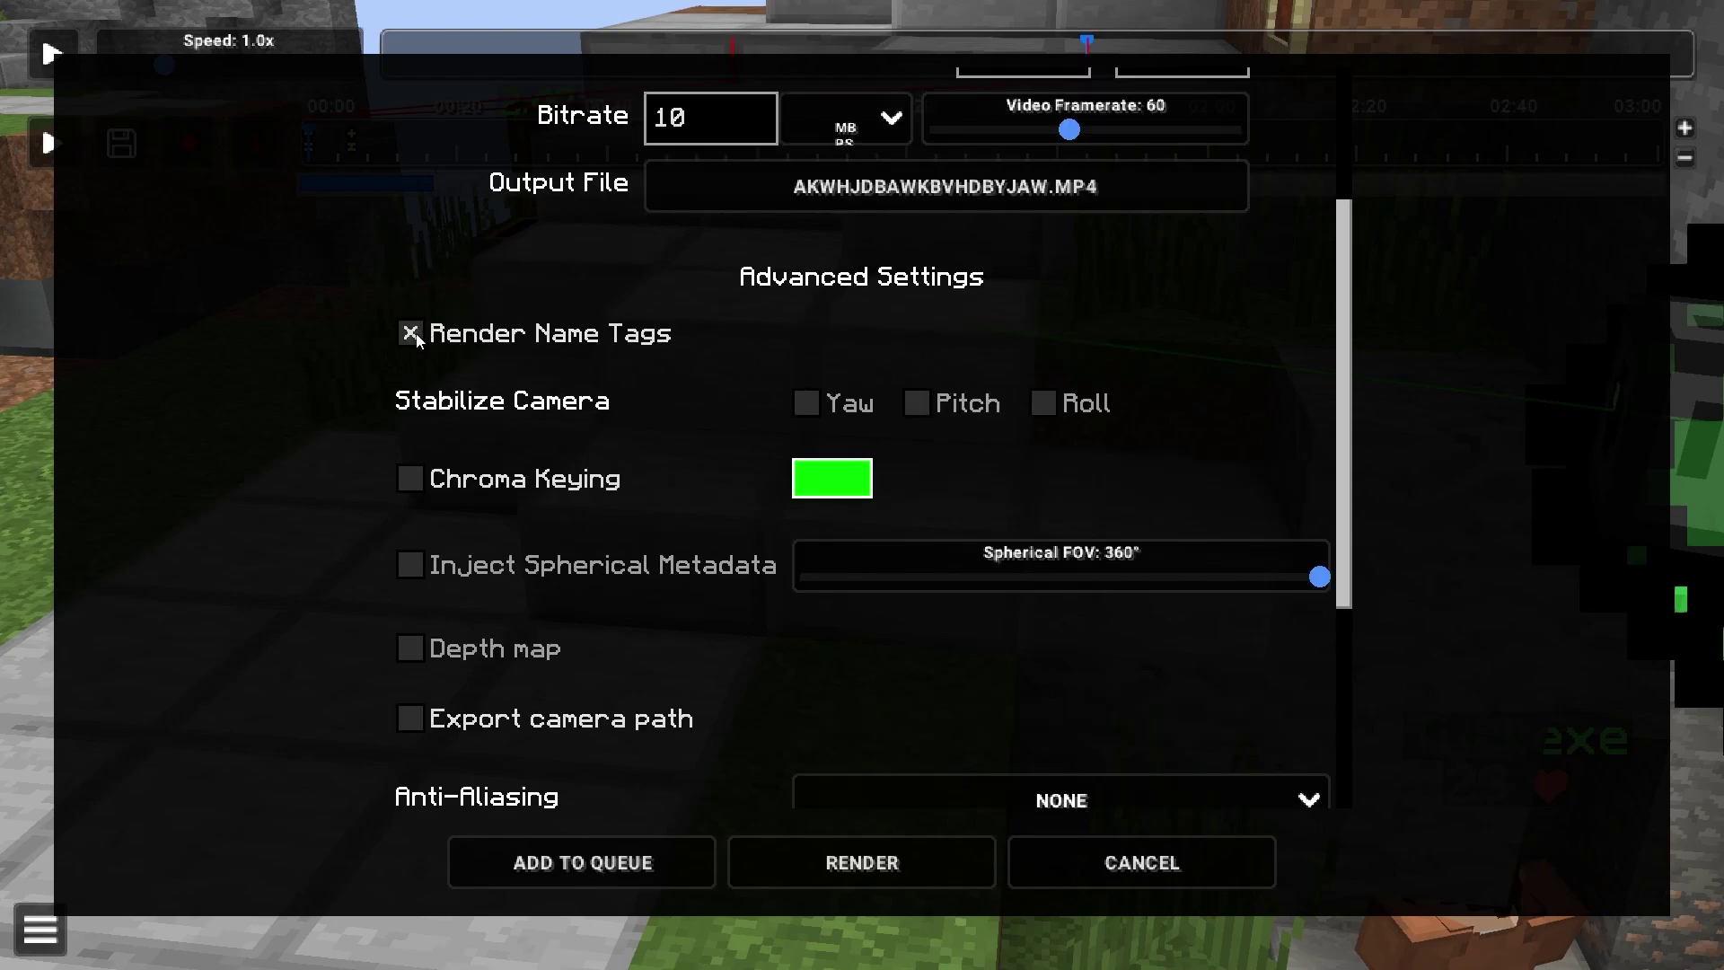
scroll(377, 396, "up", 1)
left_click(411, 411)
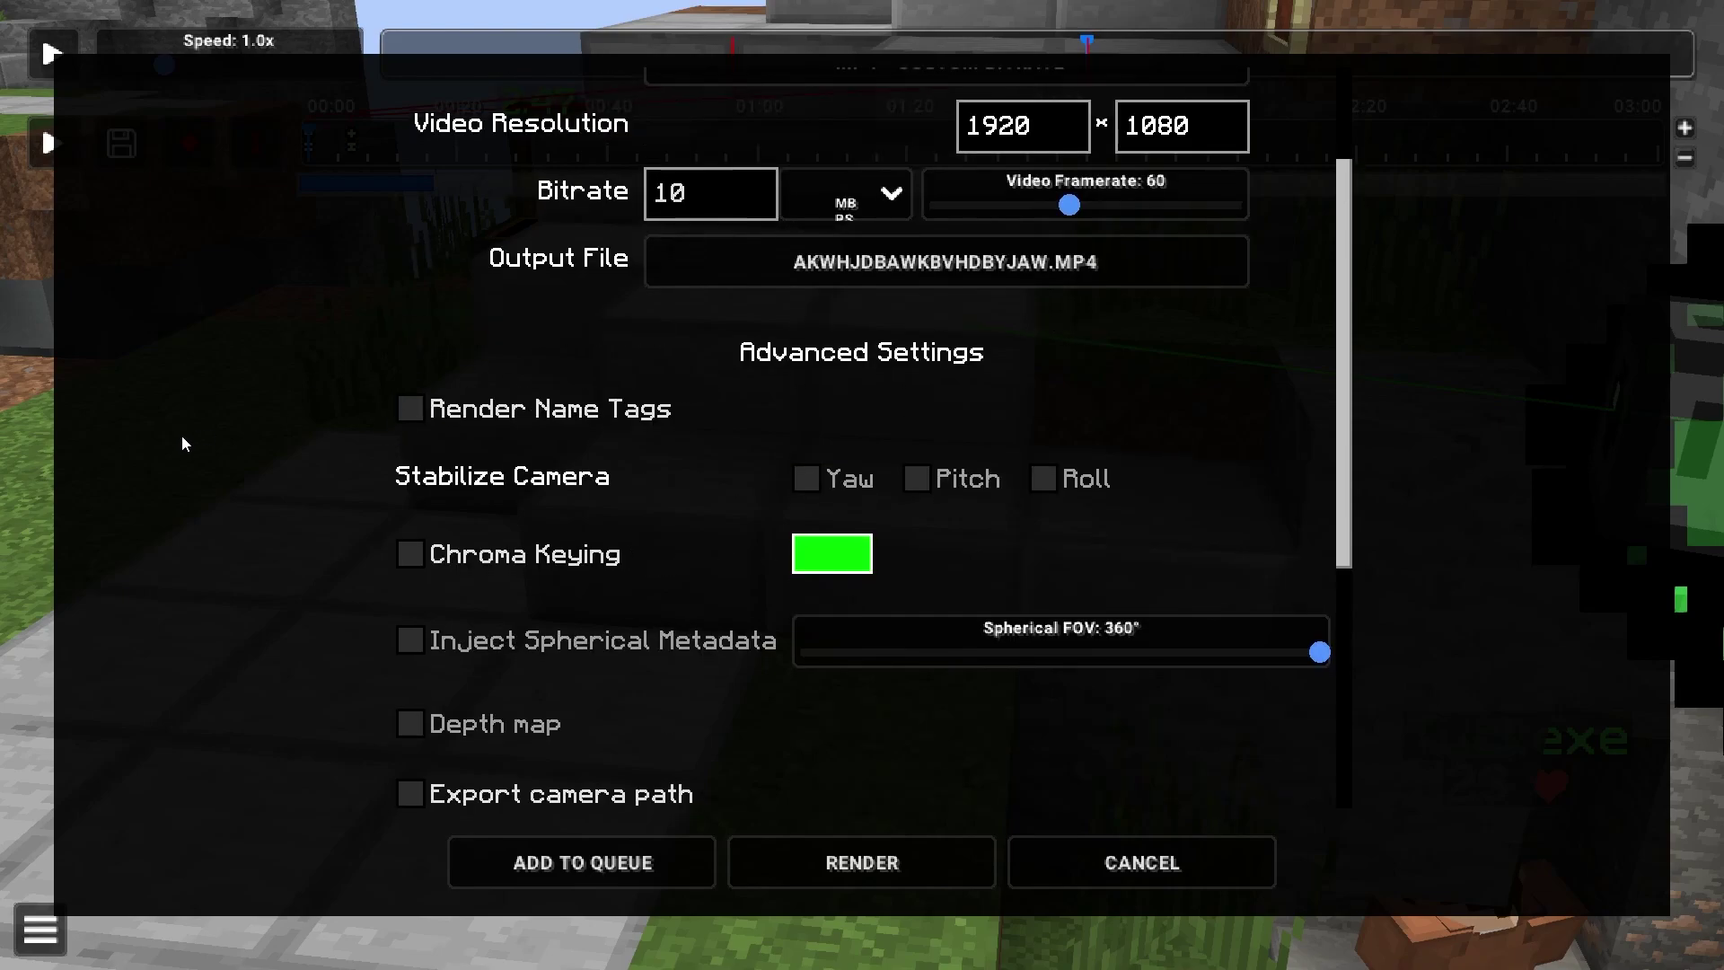
scroll(184, 437, "up", 2)
scroll(189, 447, "down", 7)
scroll(188, 447, "up", 7)
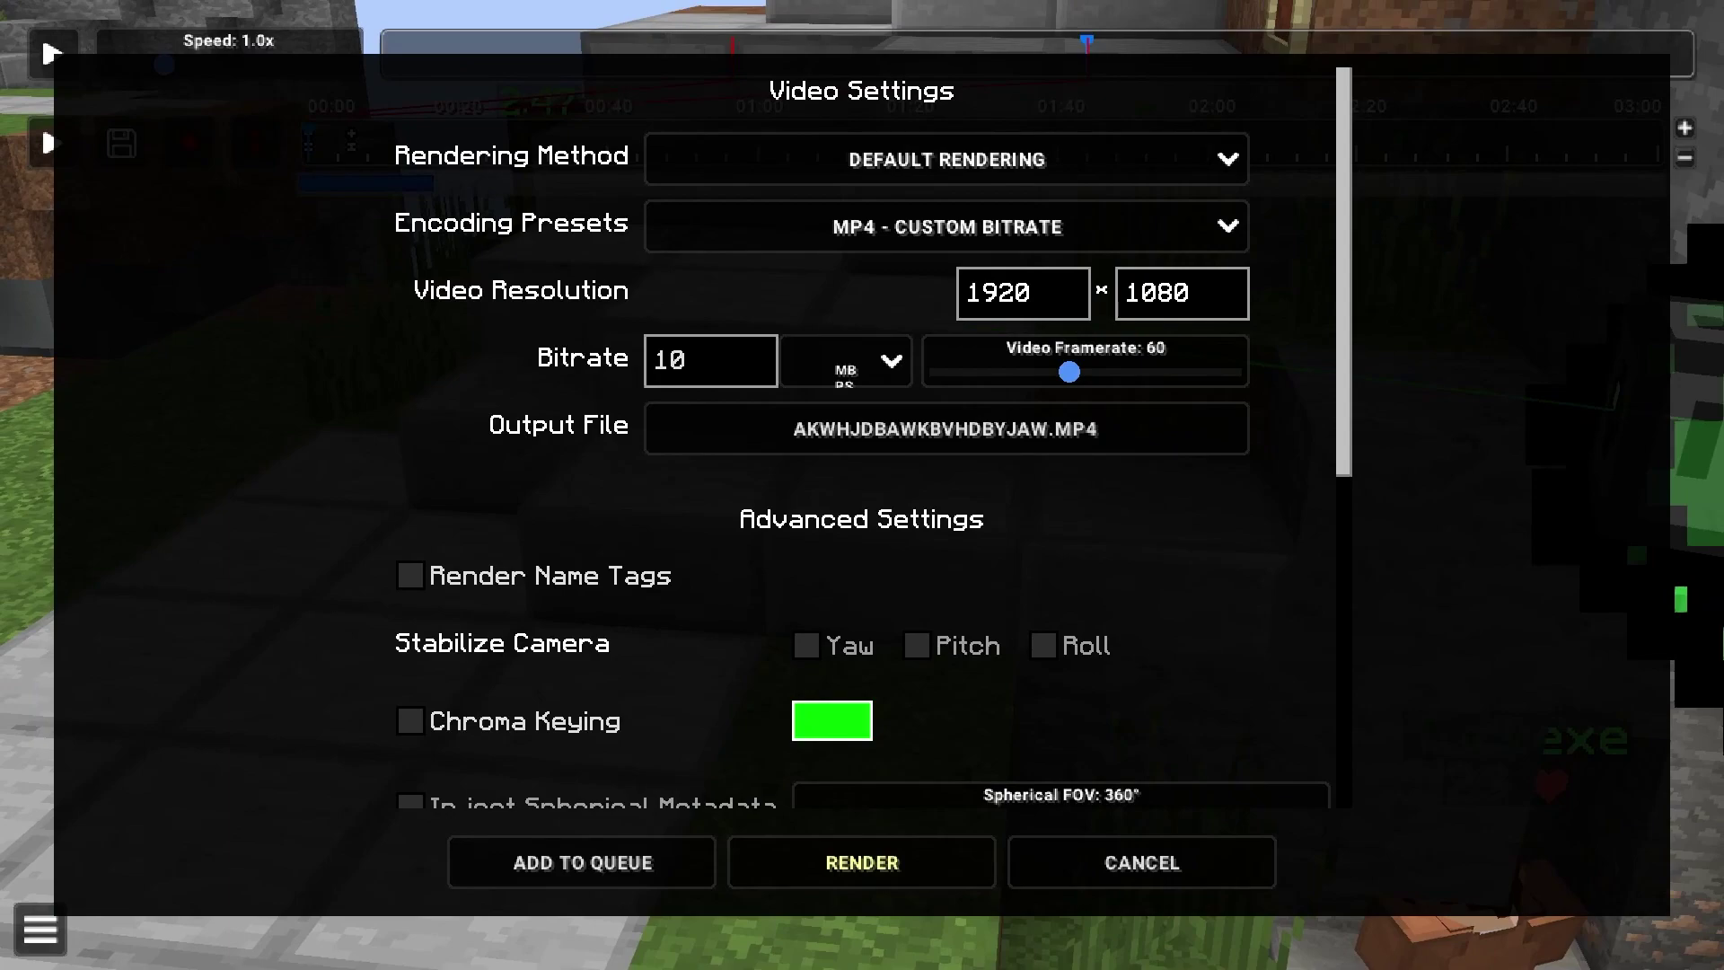
Step: Render the camera path video, toggling the render preview on and off during the process
left_click(862, 862)
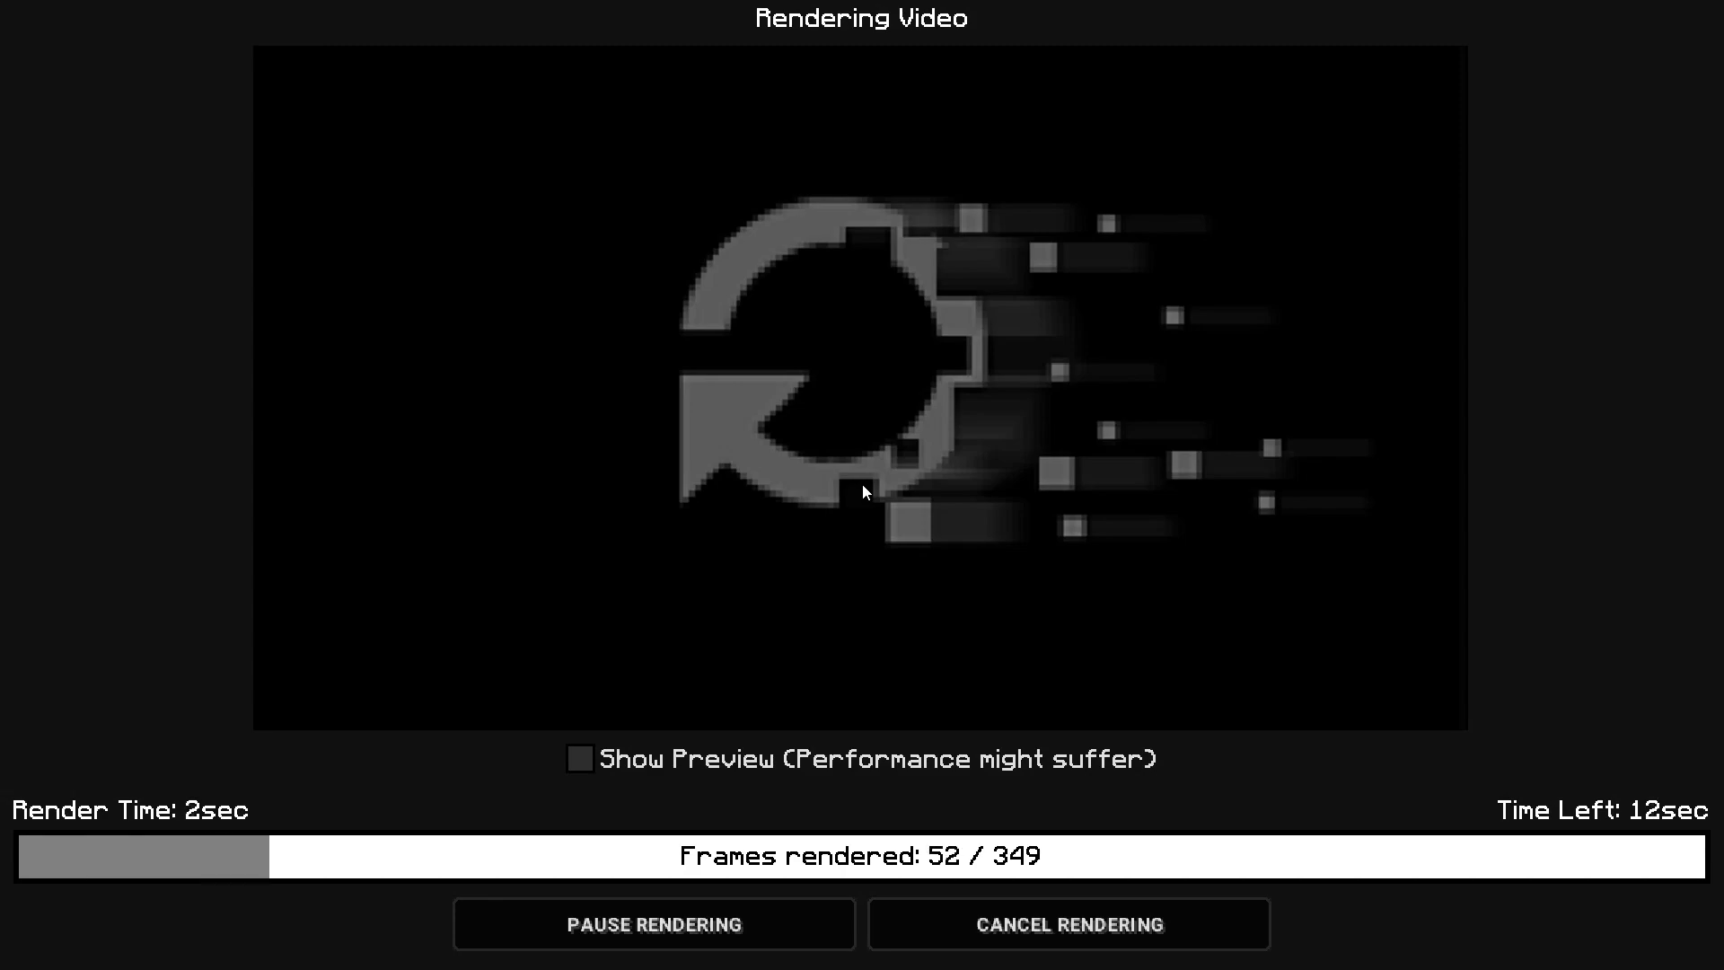
left_click(580, 759)
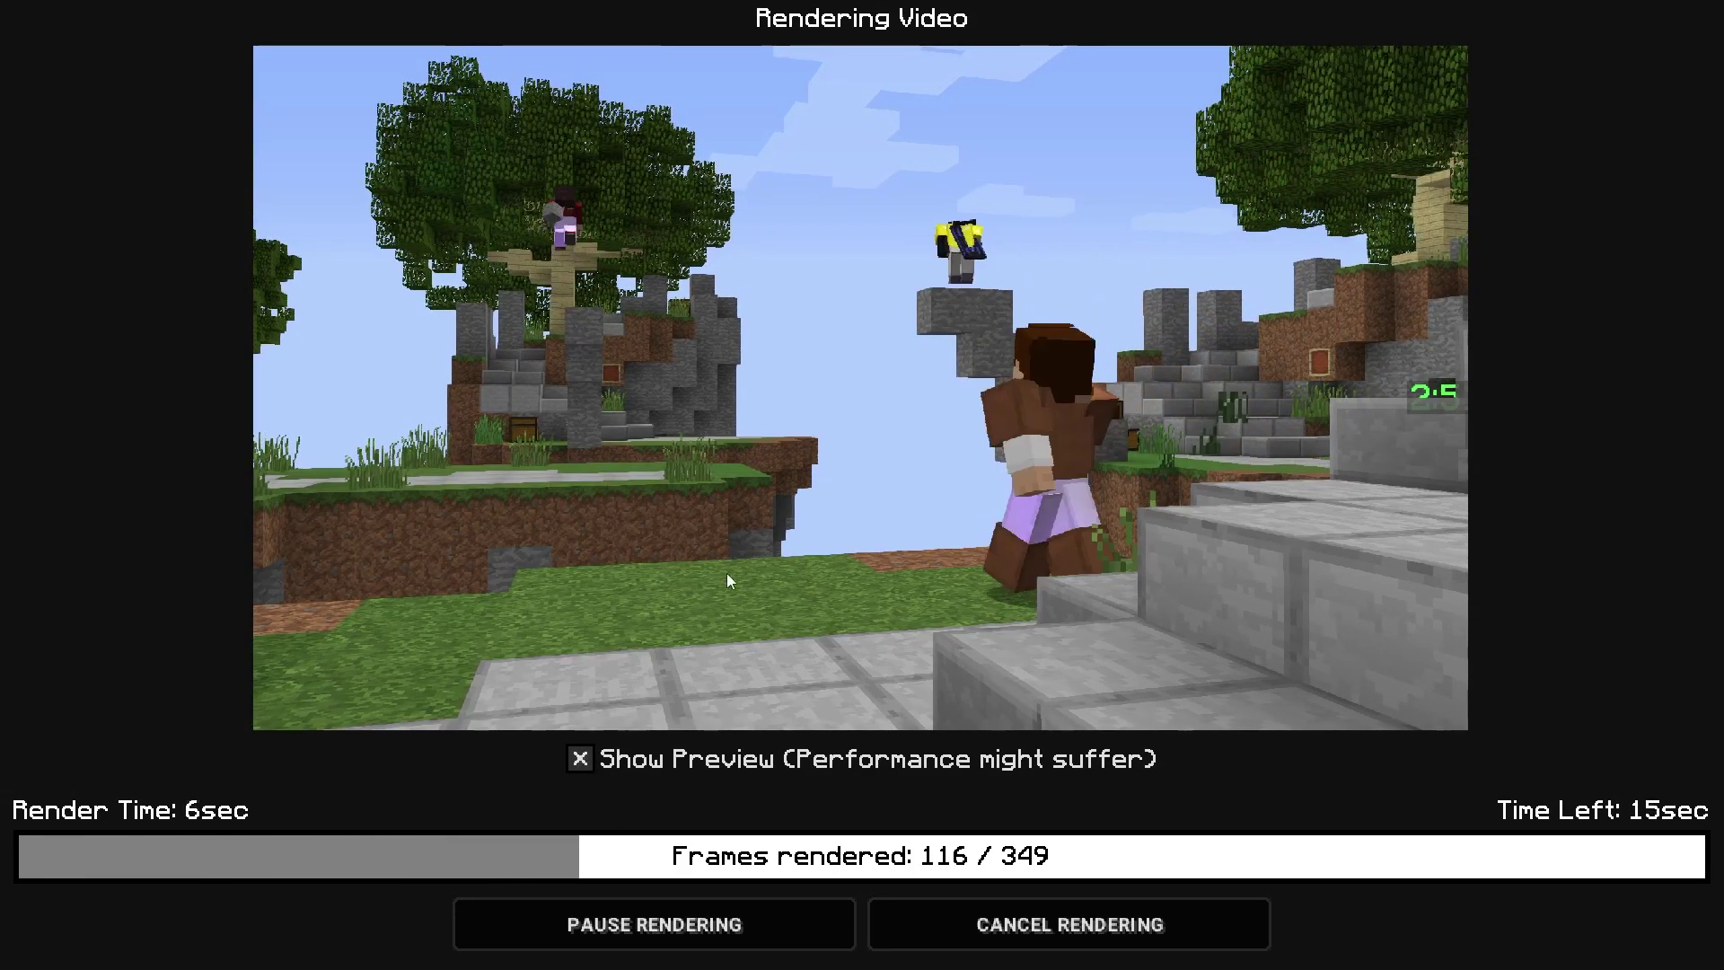
left_click(586, 756)
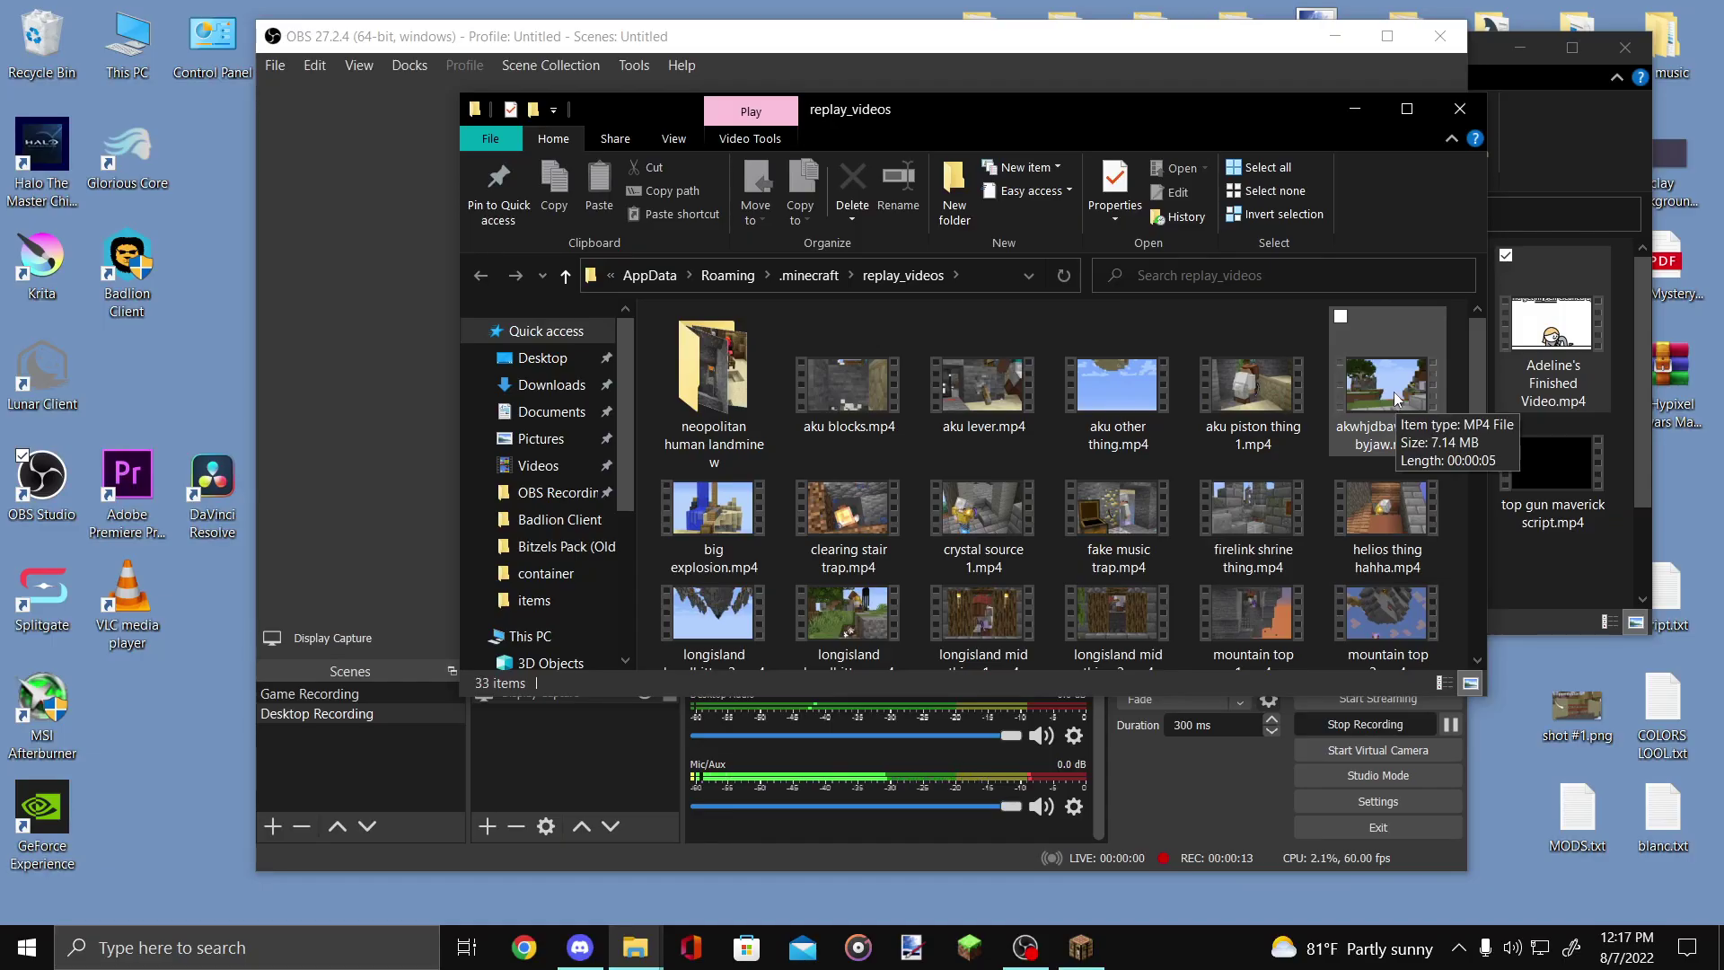
Step: Play the rendered akwhjdbawkbvhdbyjaw video from the replay_videos folder and close the player
double_click(1394, 392)
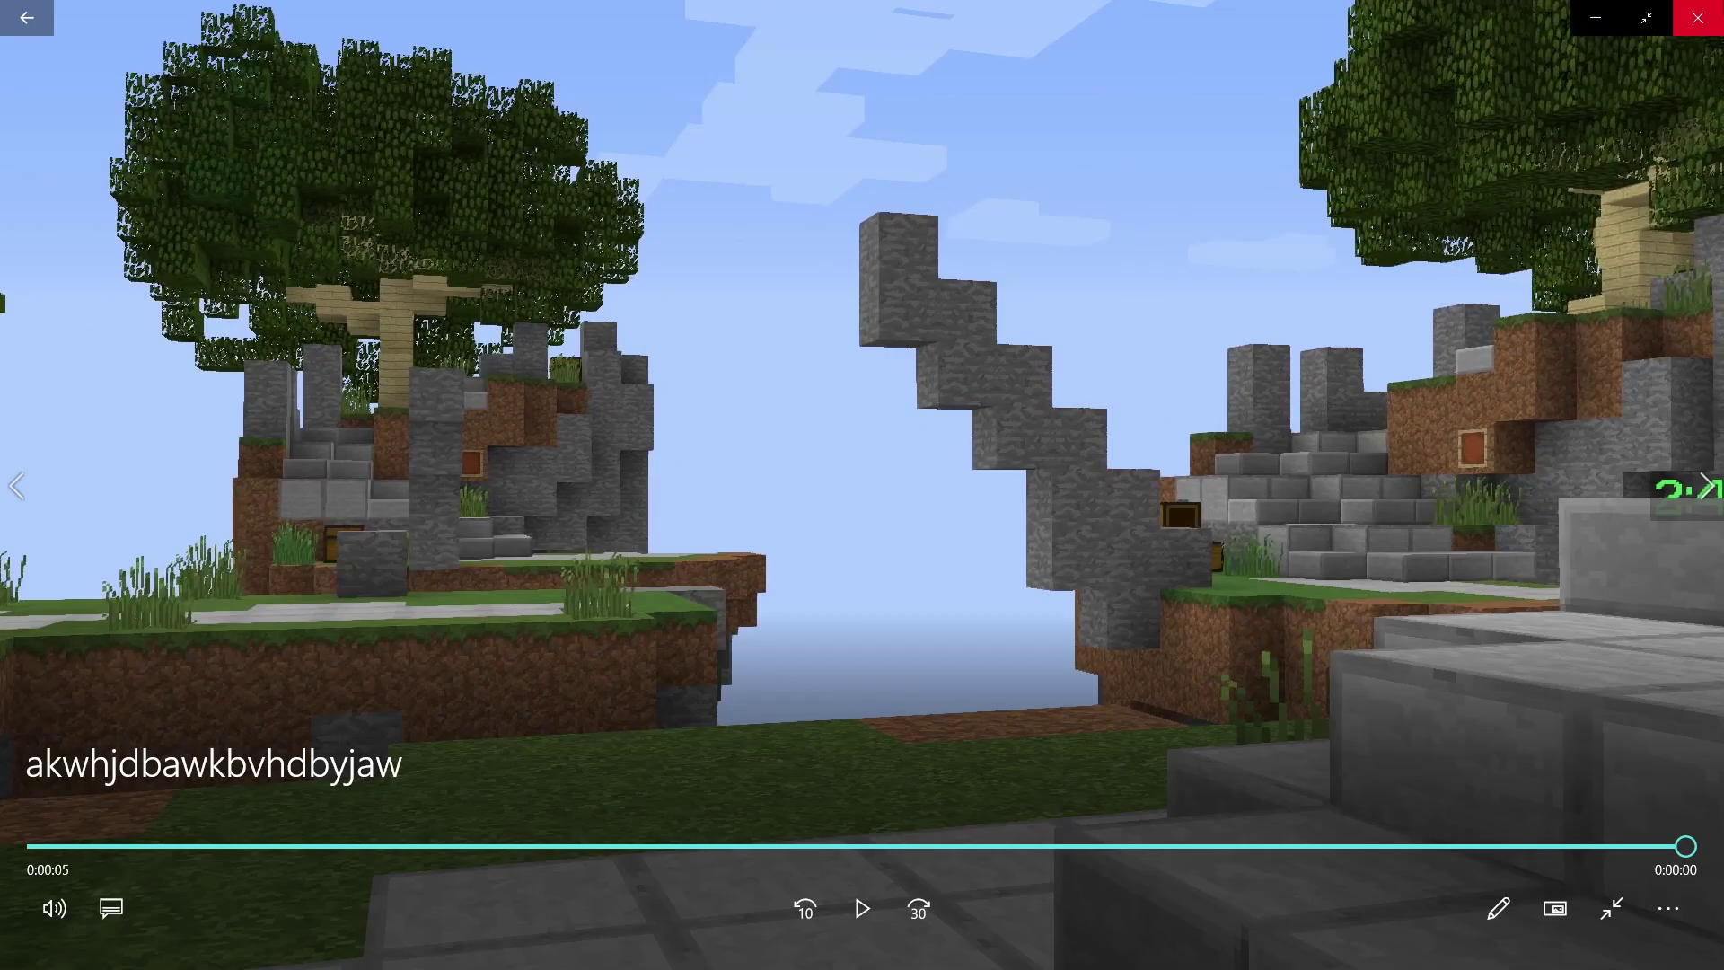
left_click(1704, 14)
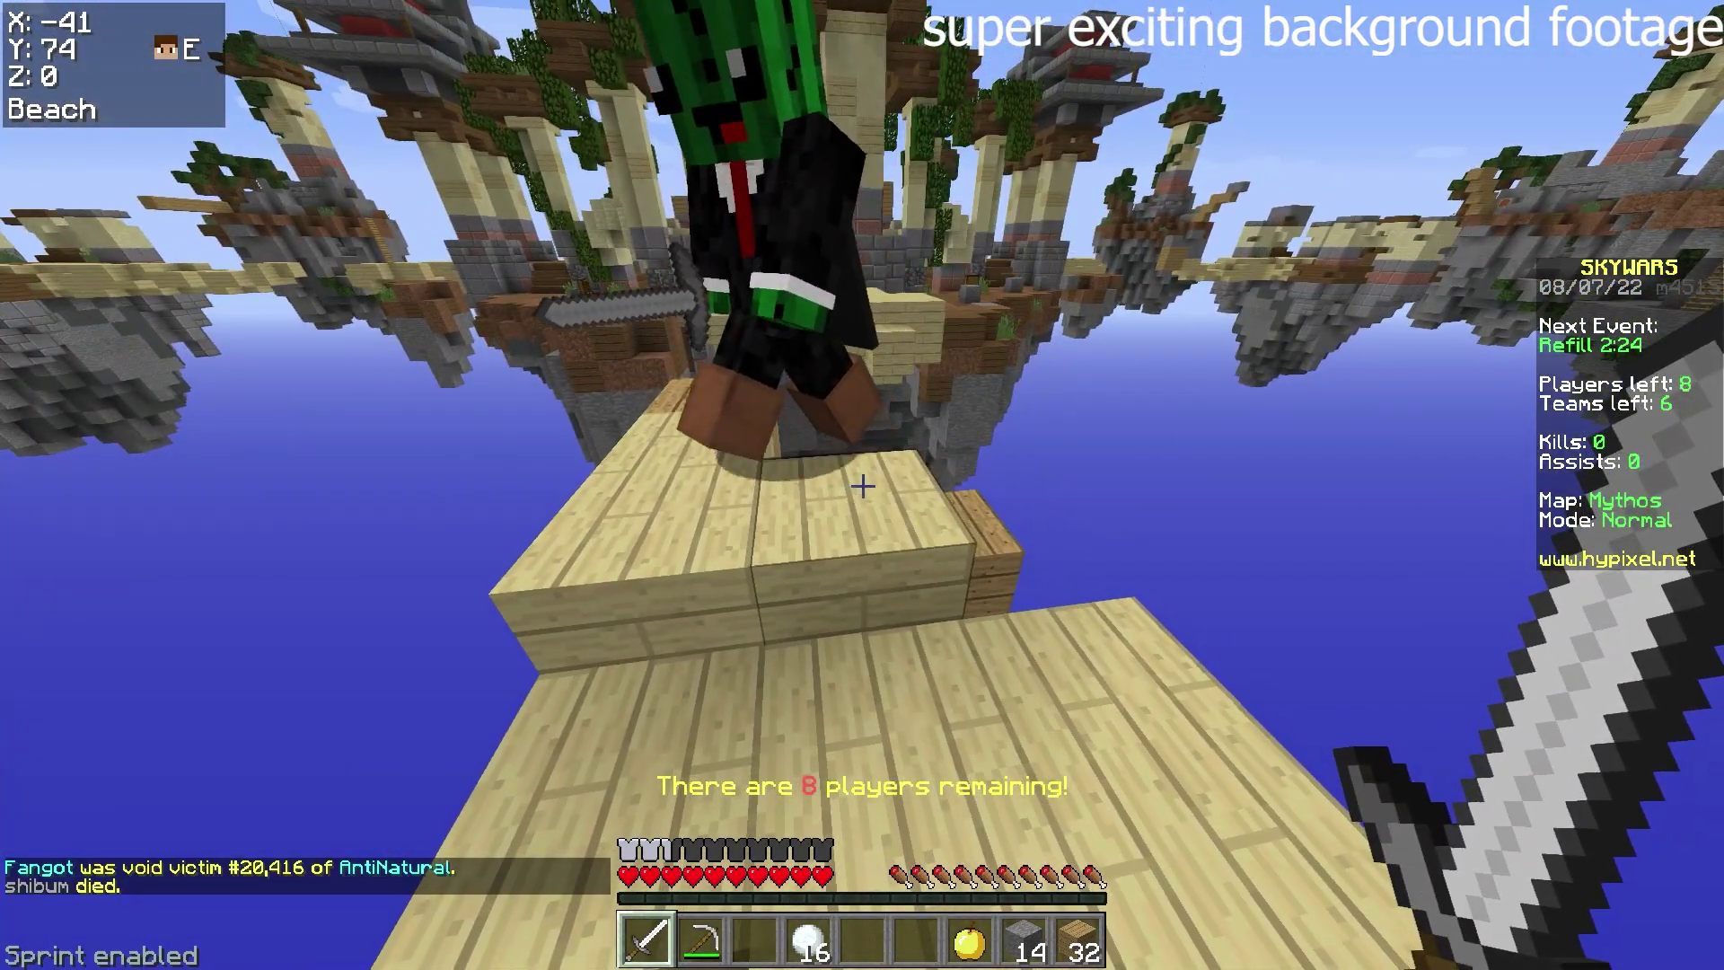
type("tcareful")
key("Return")
key("w")
key("F5")
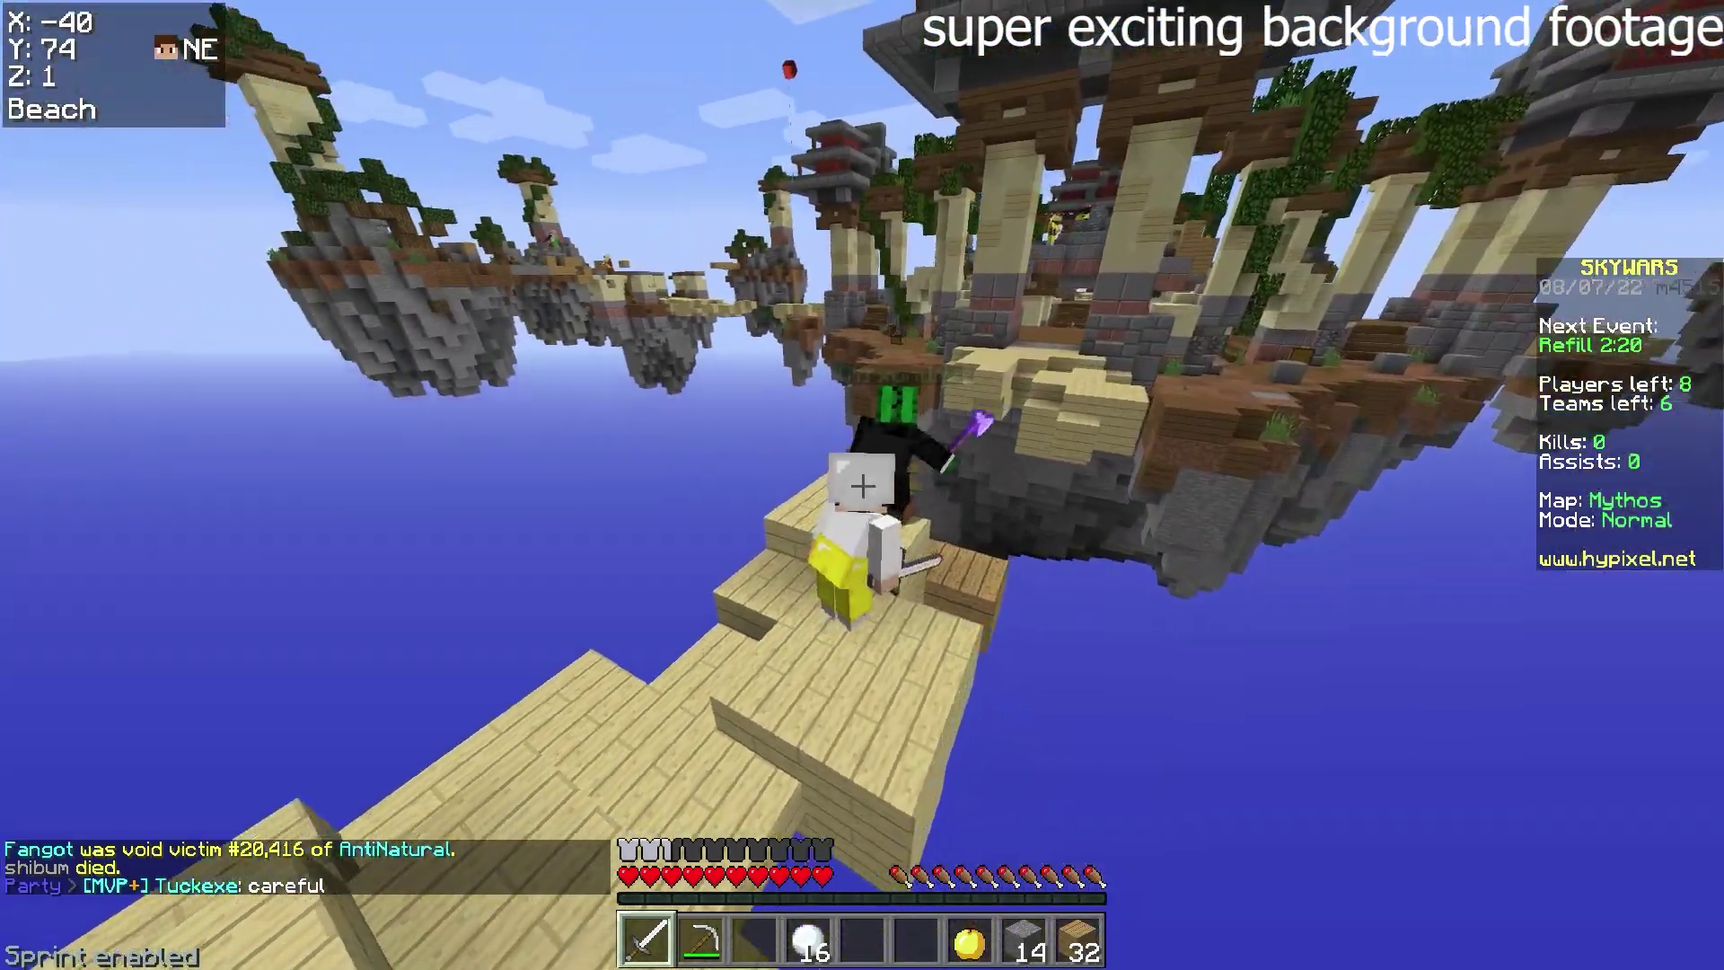
key("F5")
key("F5")
key("w")
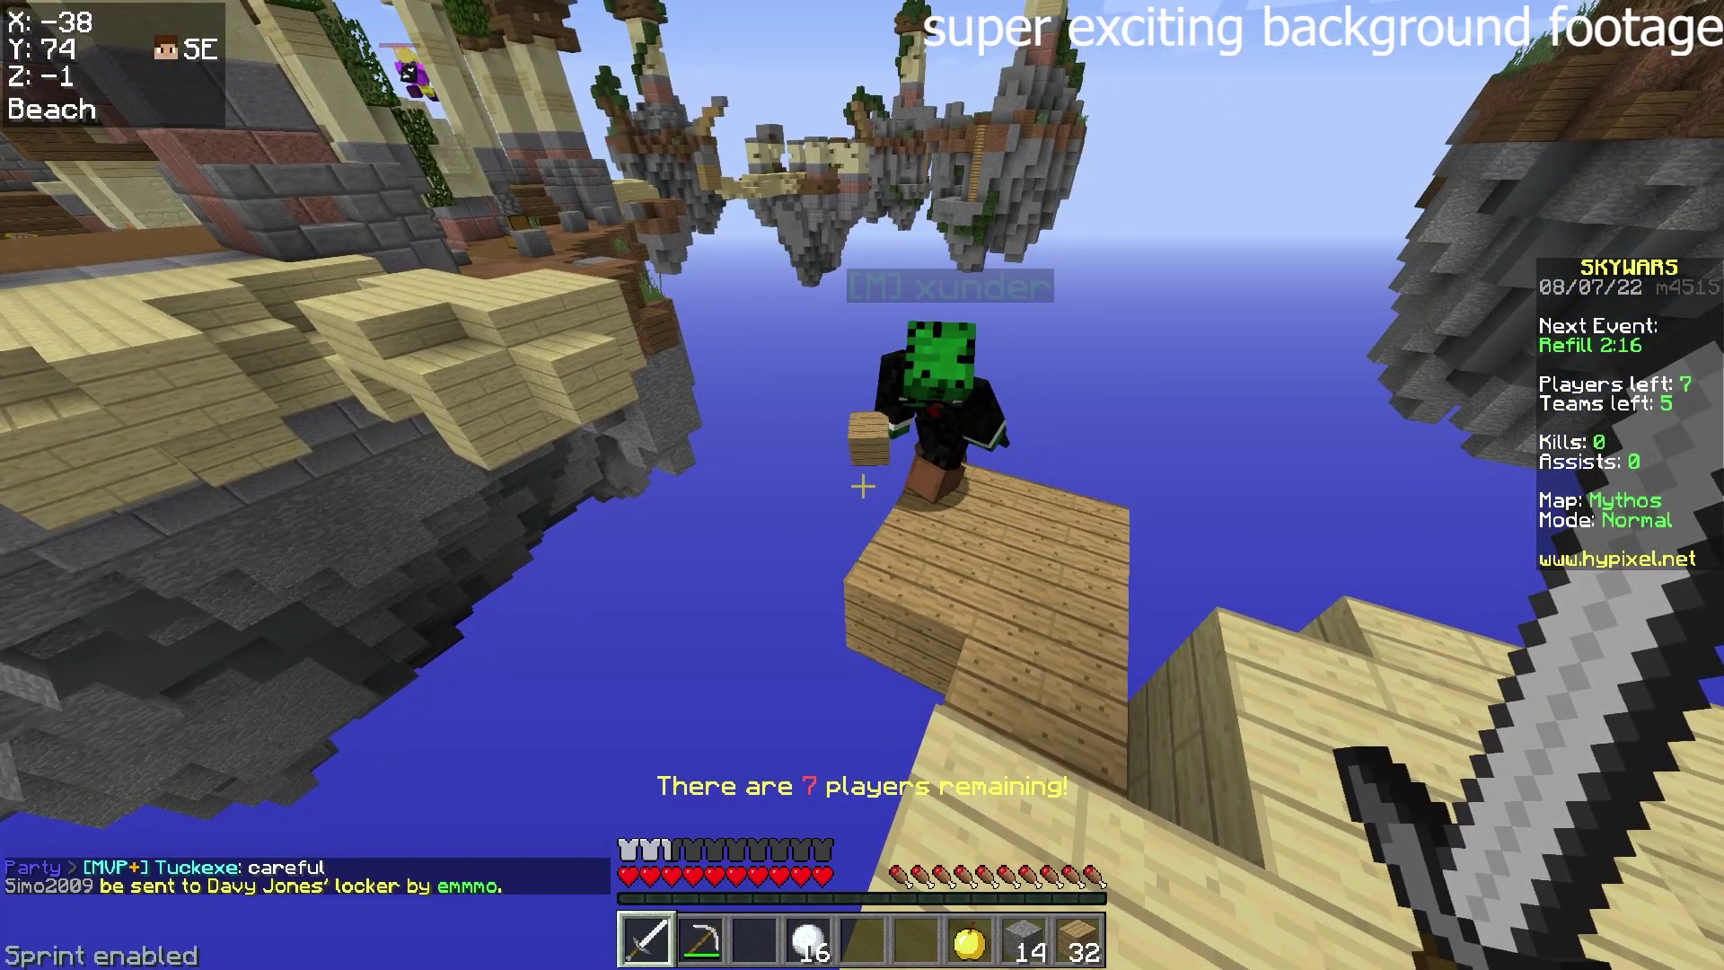
key("d")
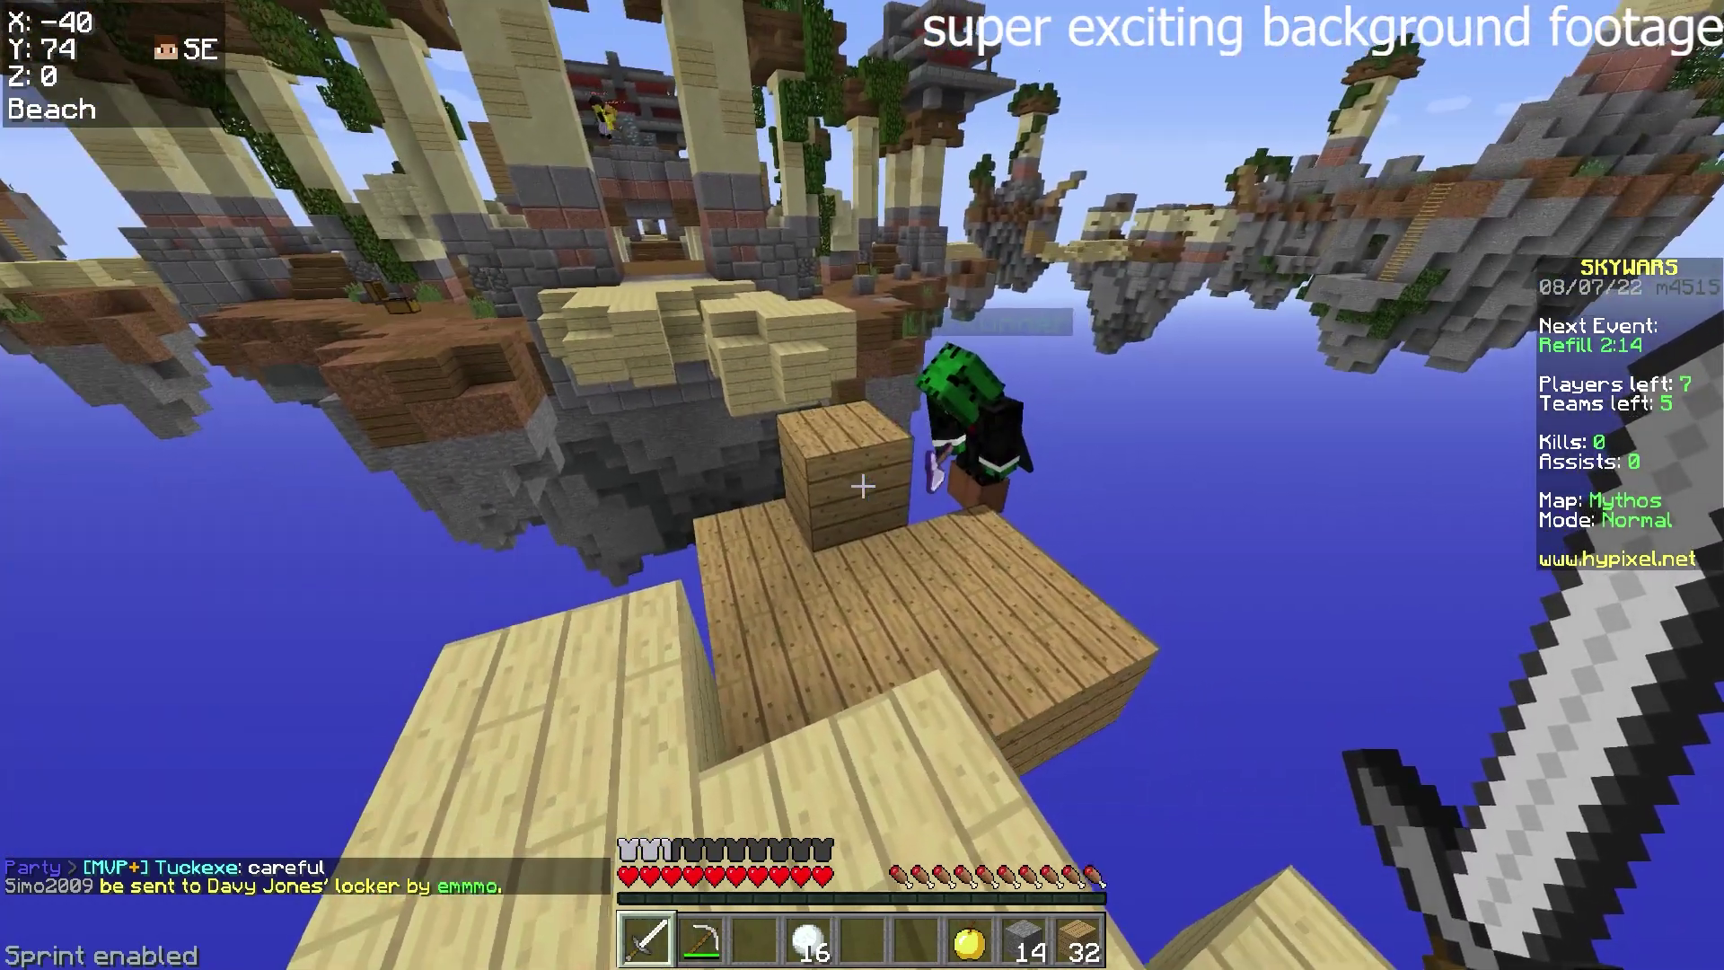
key("a")
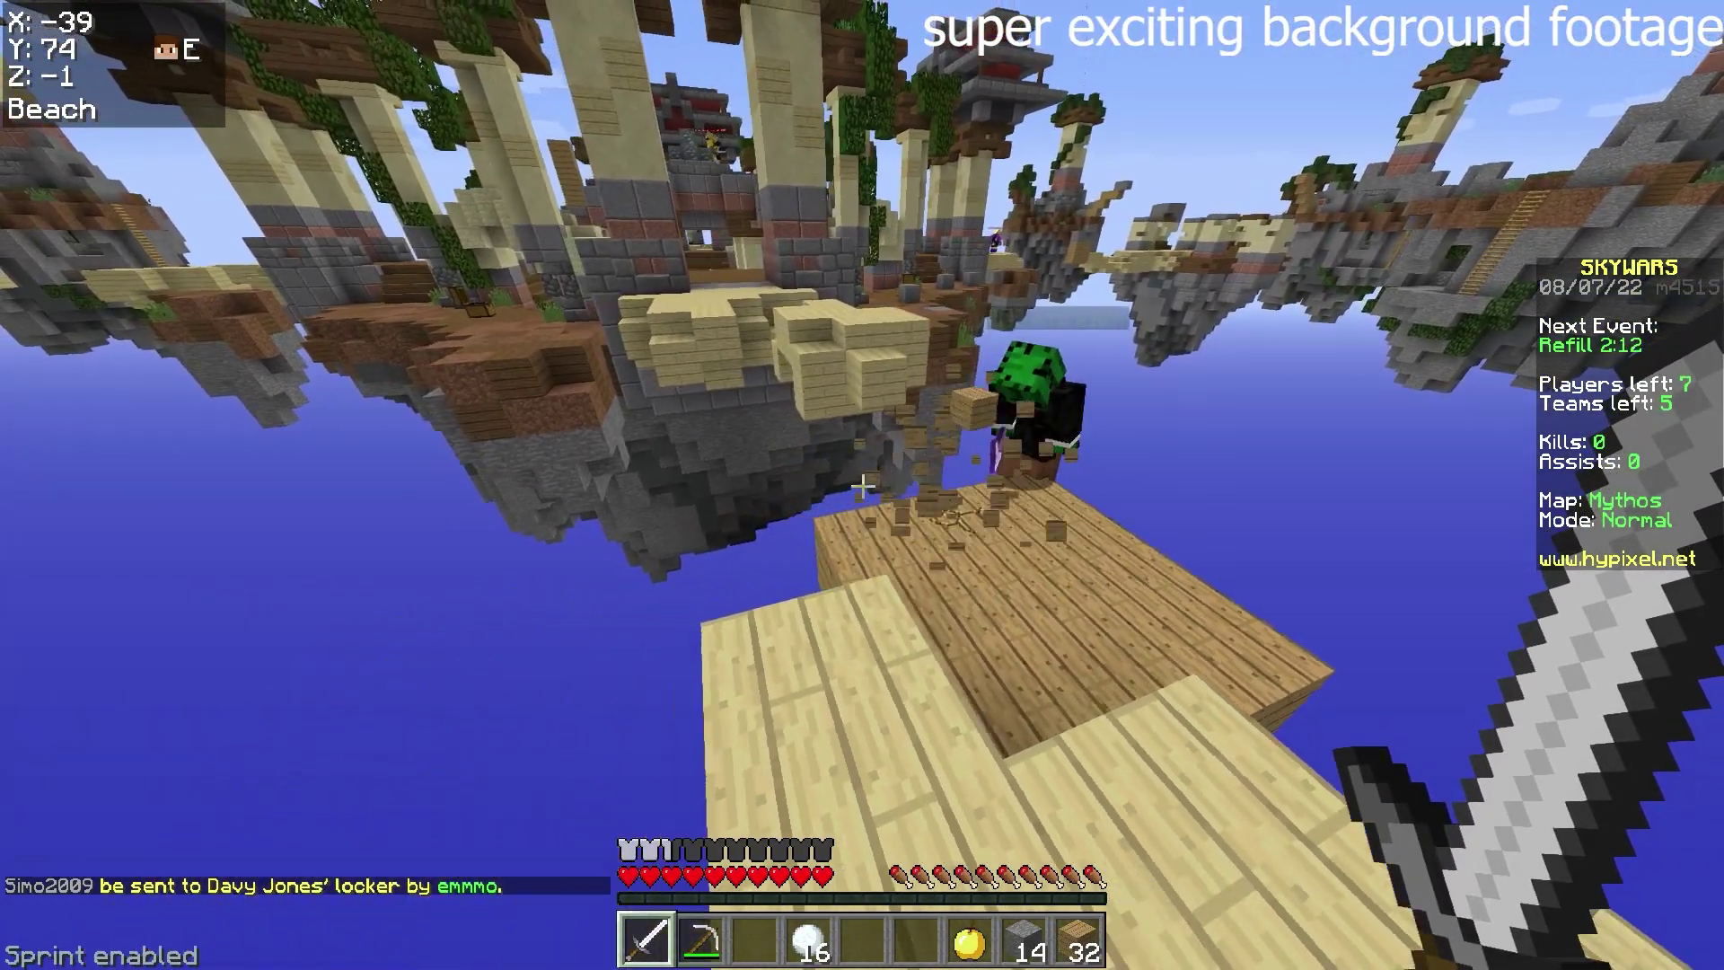